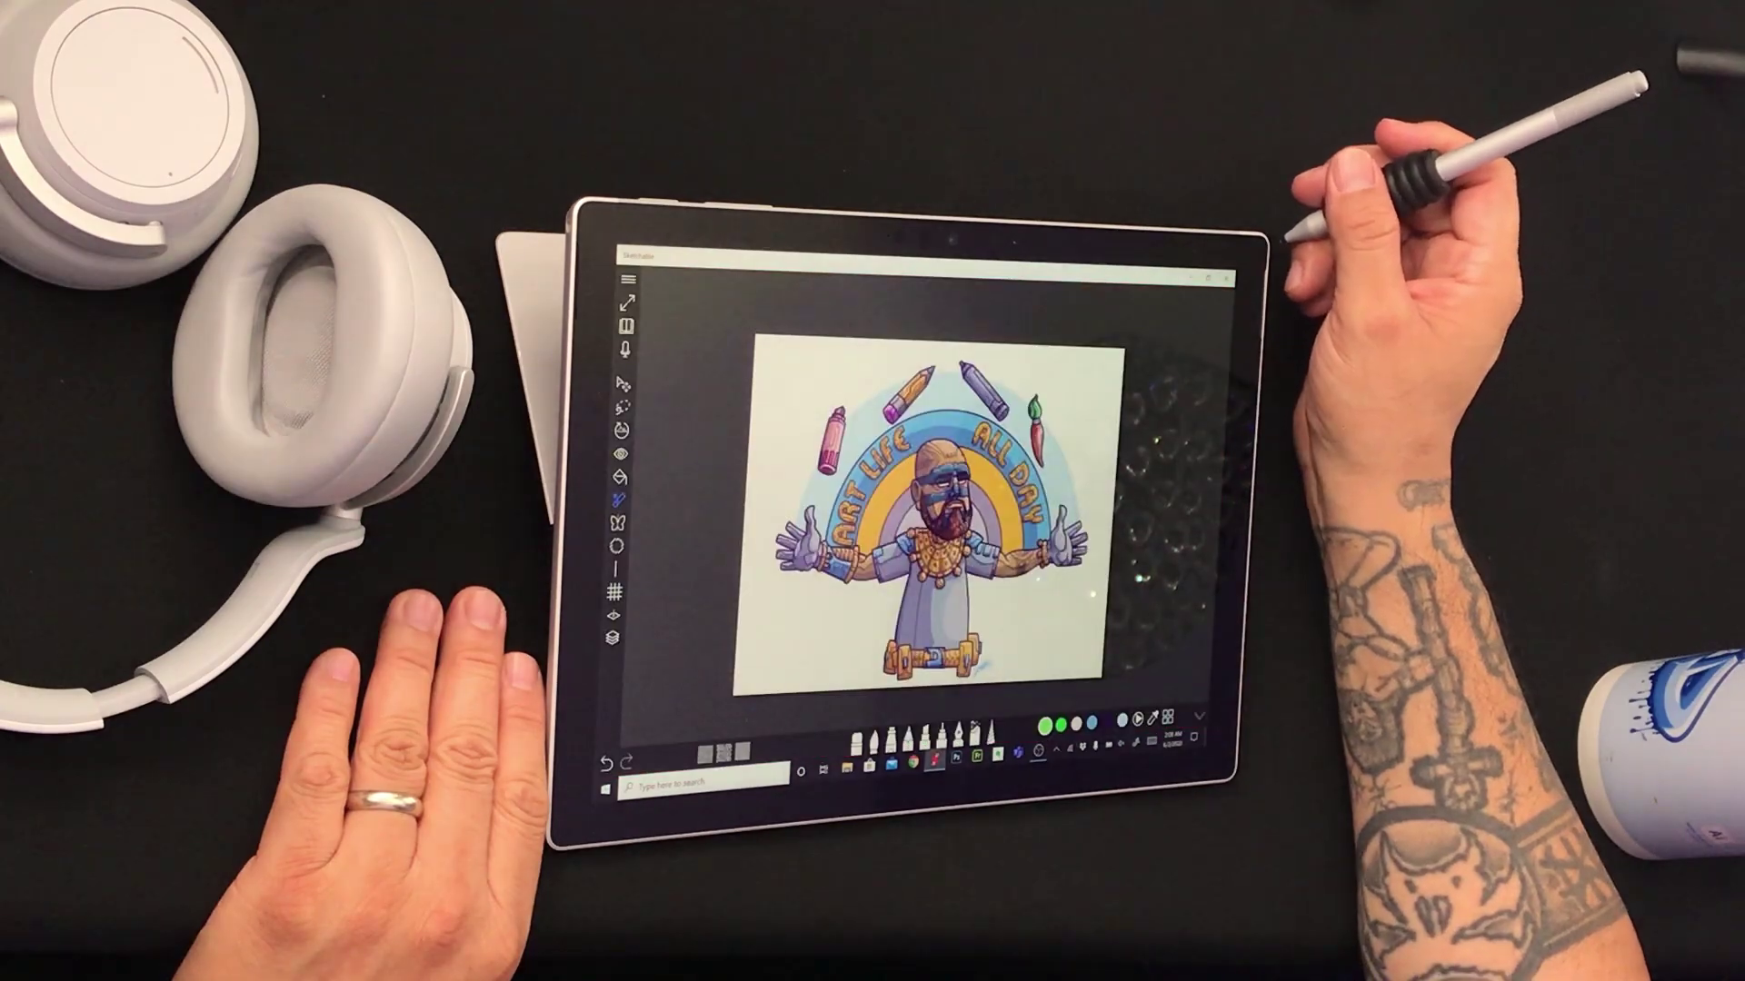
scroll(810, 518, "up", 3)
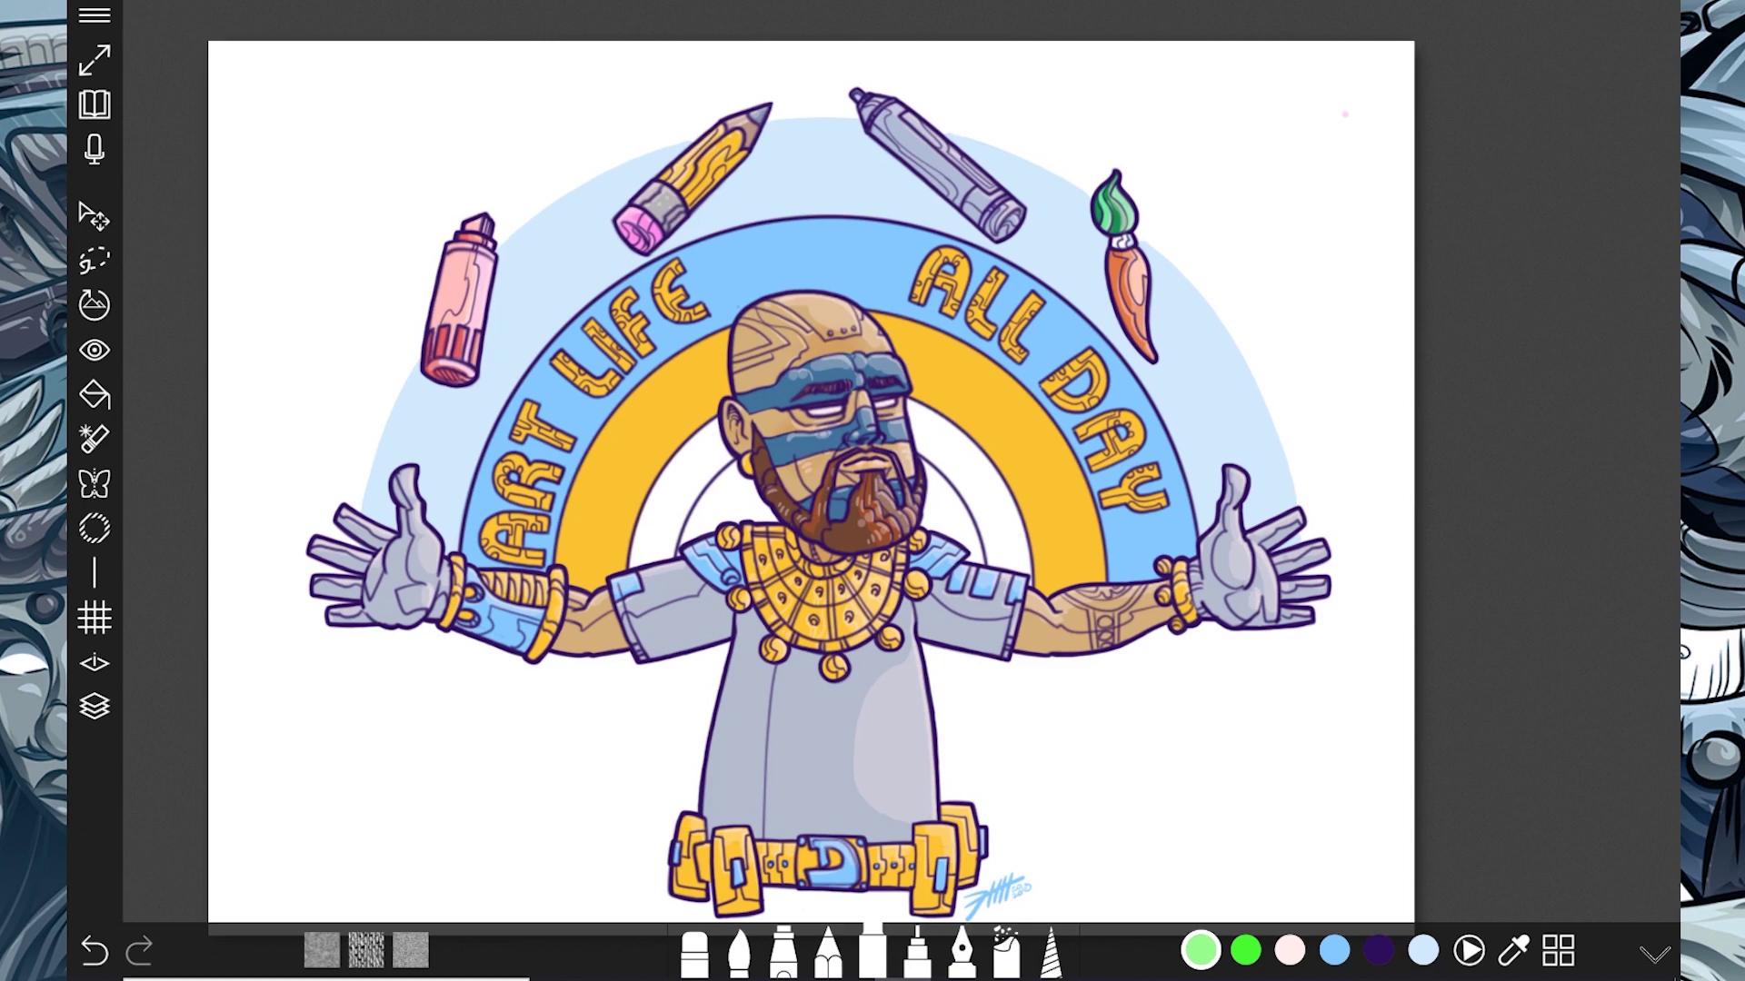
scroll(811, 490, "down", 2)
Step: Switch brush, pick the selection tool, and tap the pink marker drawing up close
left_click(1006, 948)
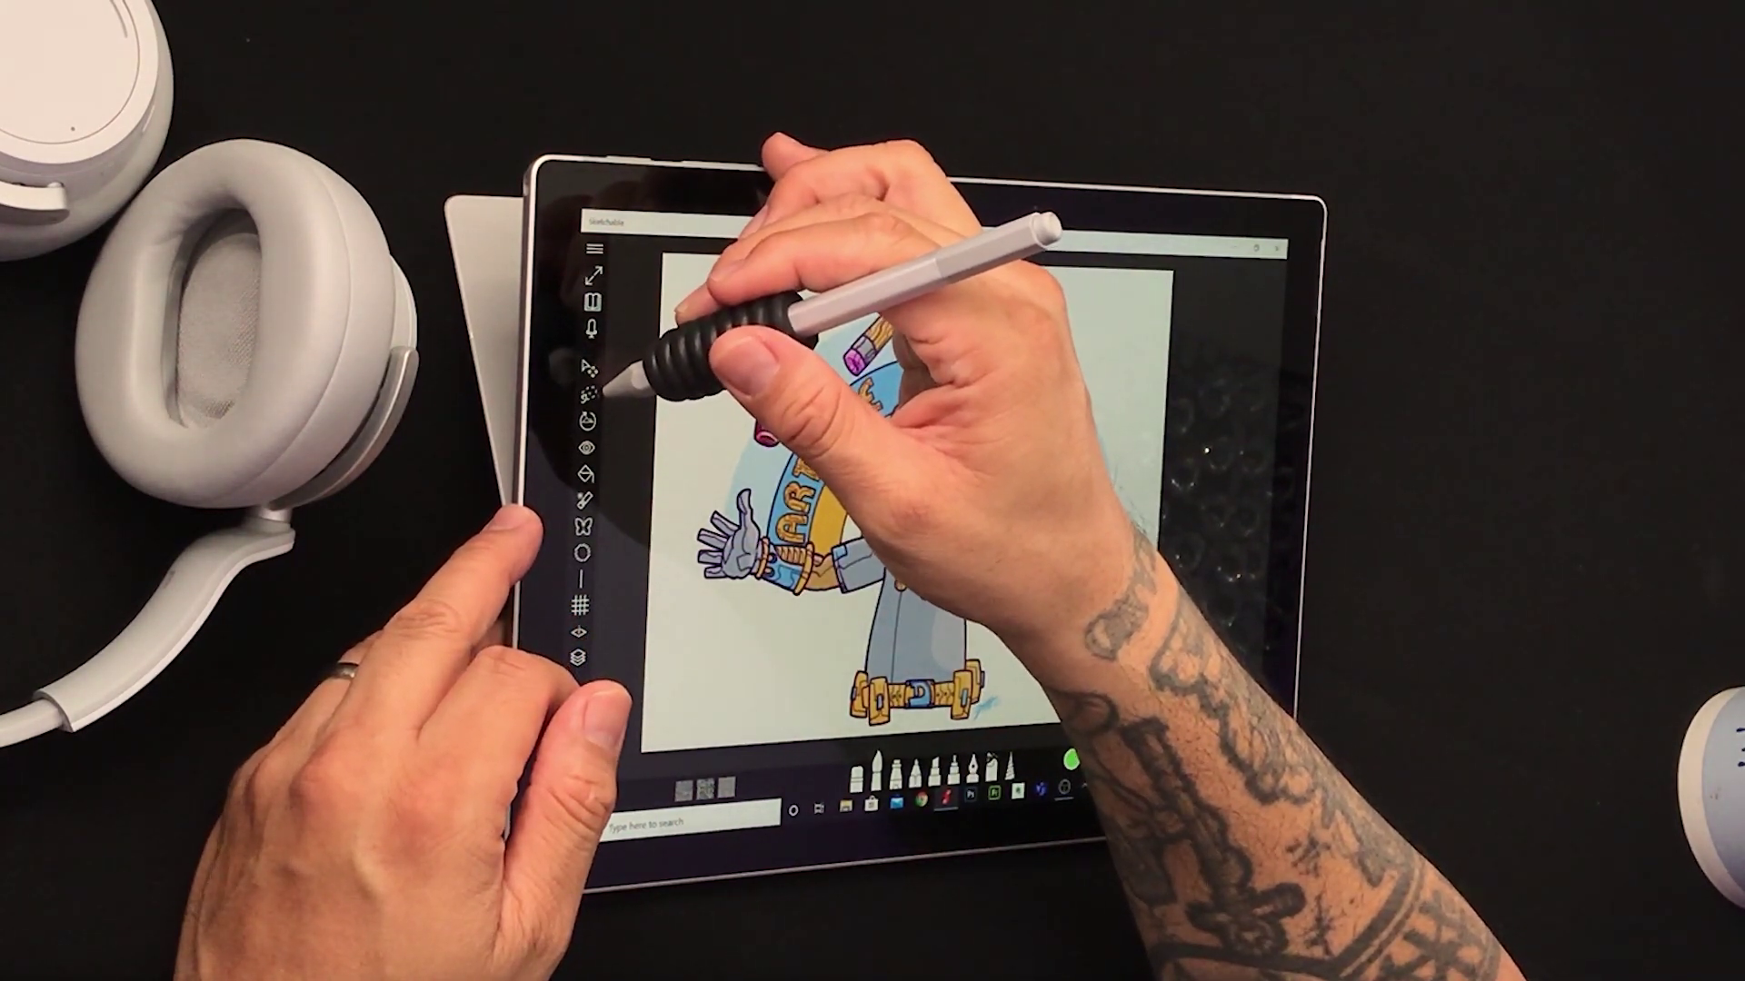
left_click(589, 393)
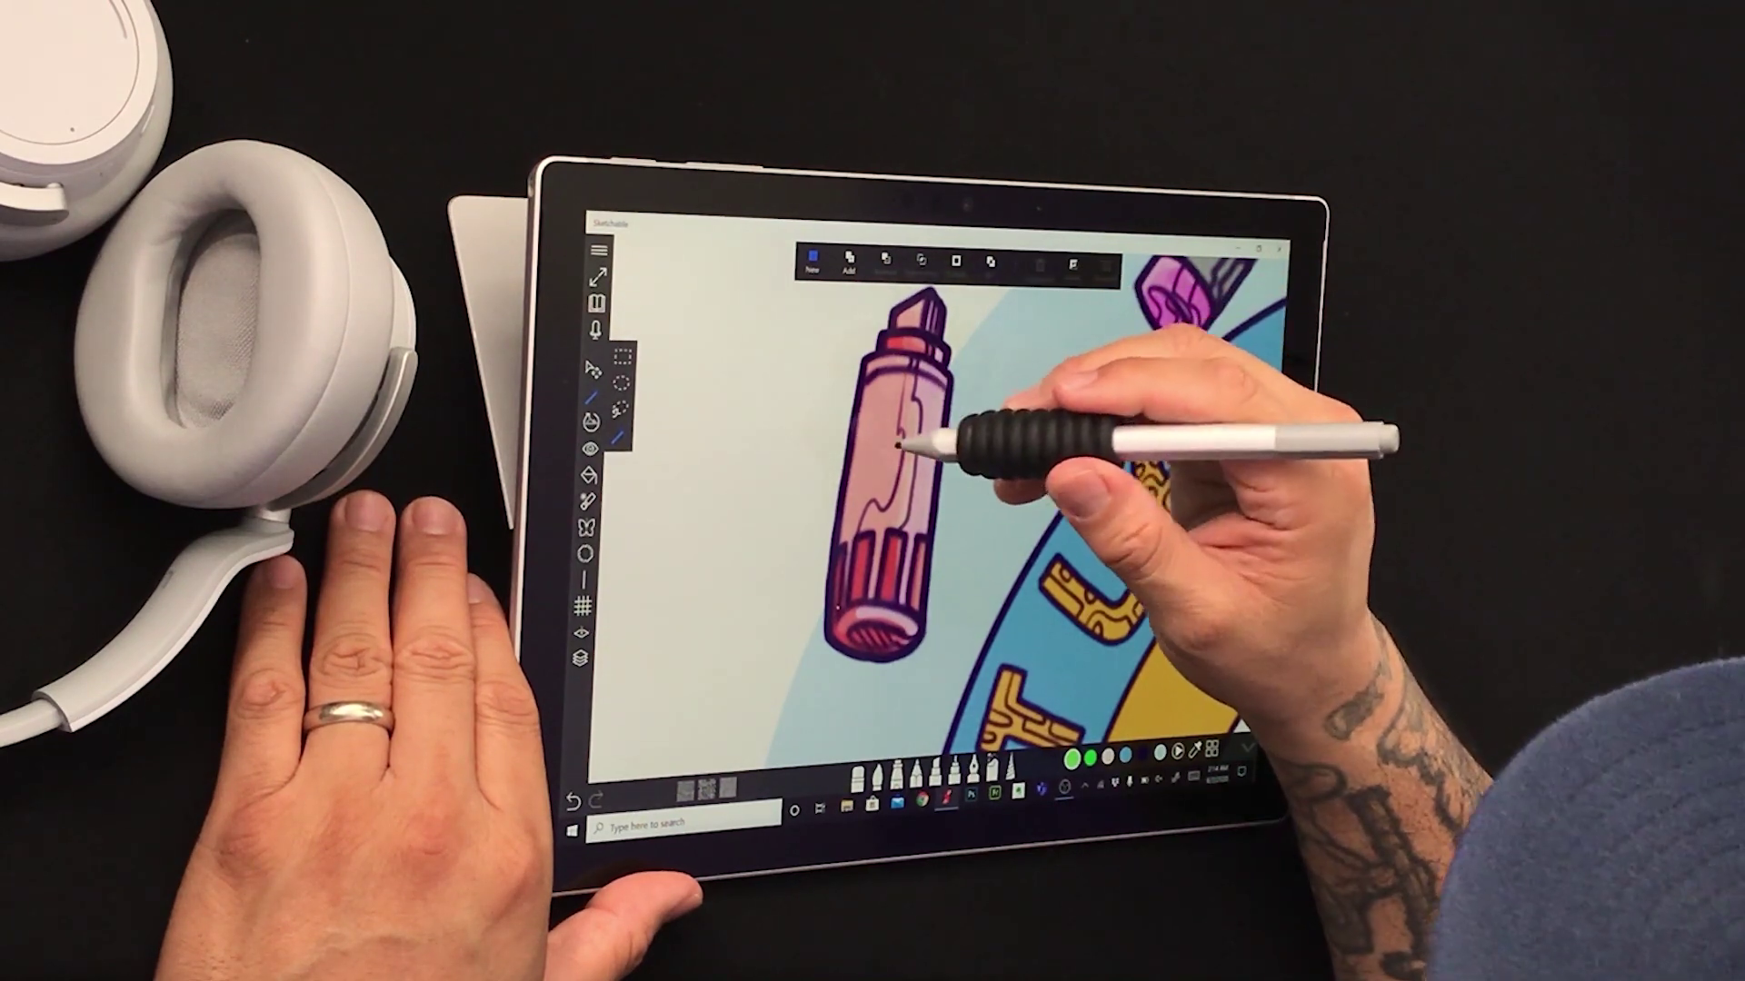
left_click(1214, 292)
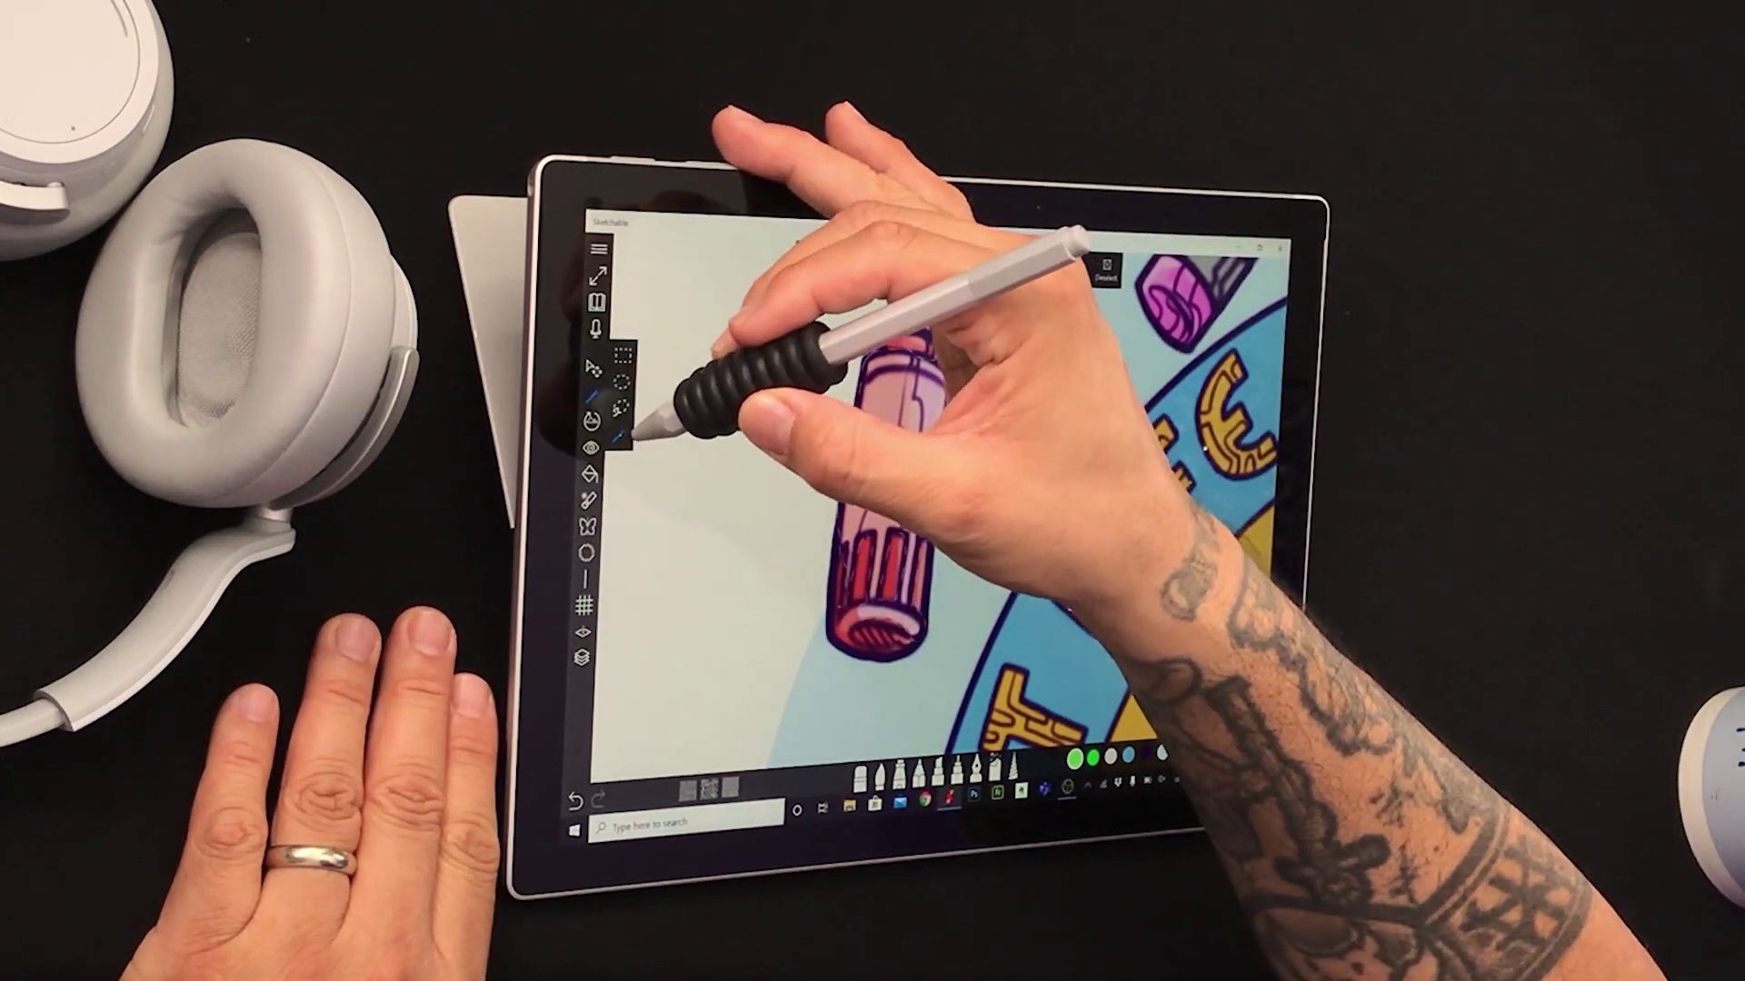
Step: Check the Magic Wand Tolerance settings, then close them
left_click(621, 436)
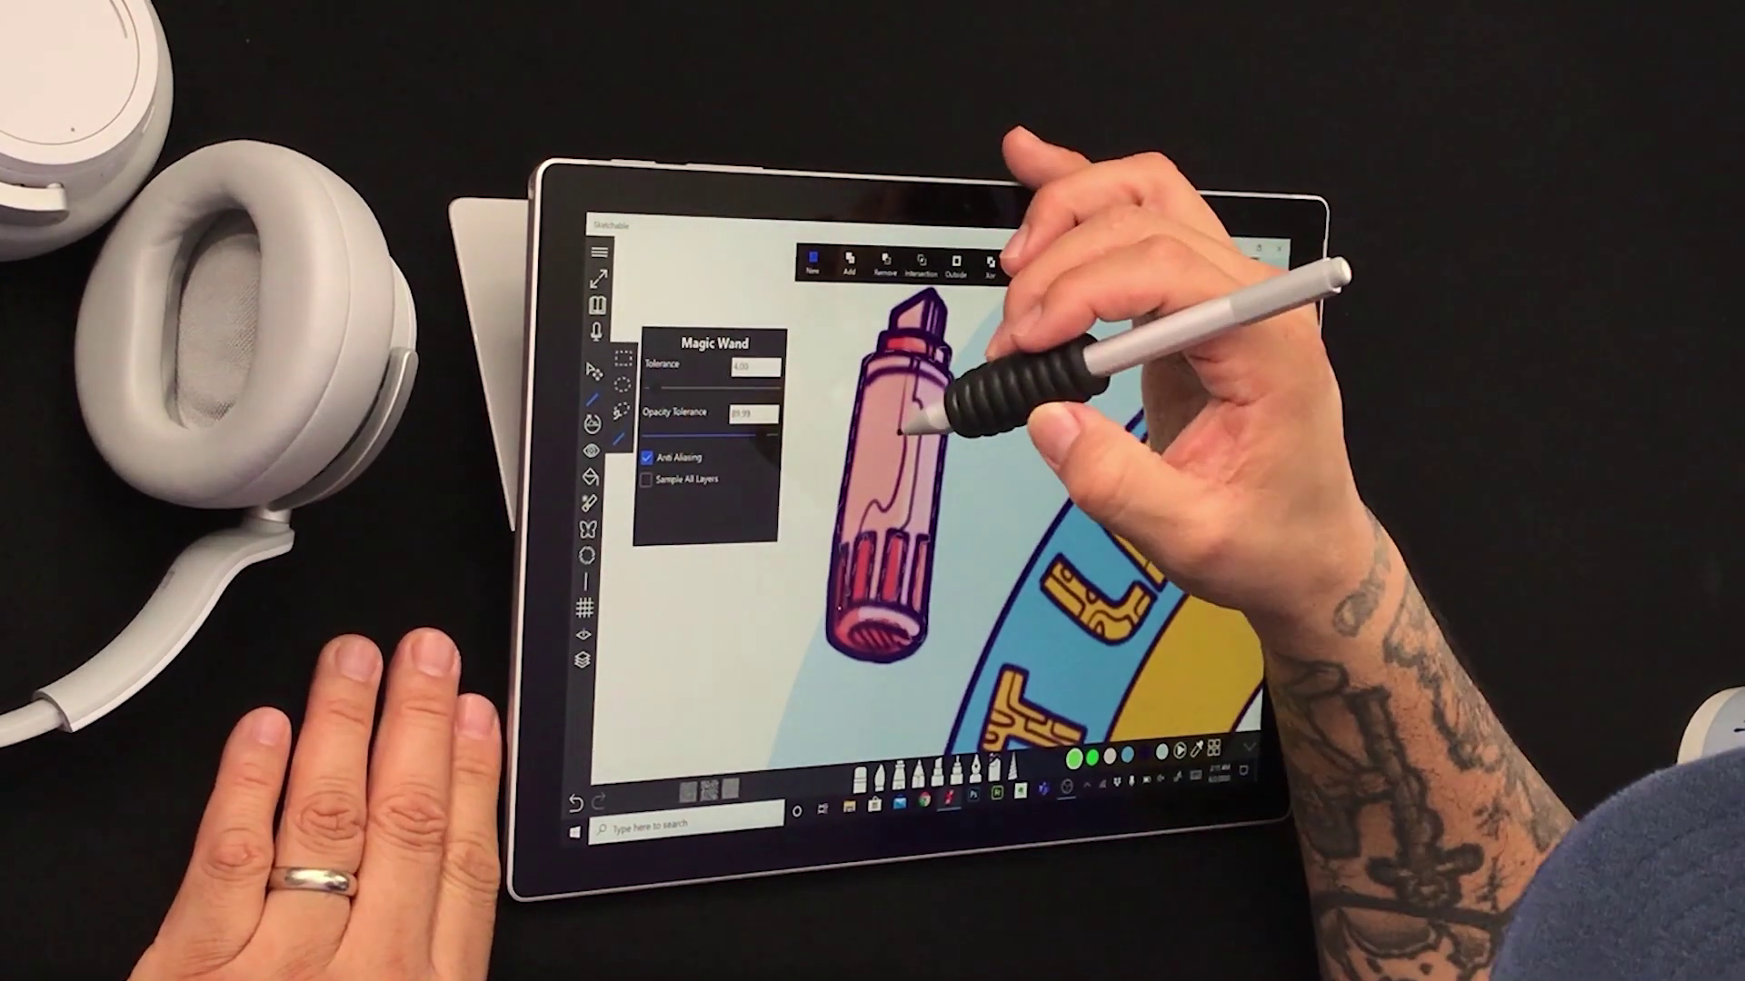
left_click(911, 393)
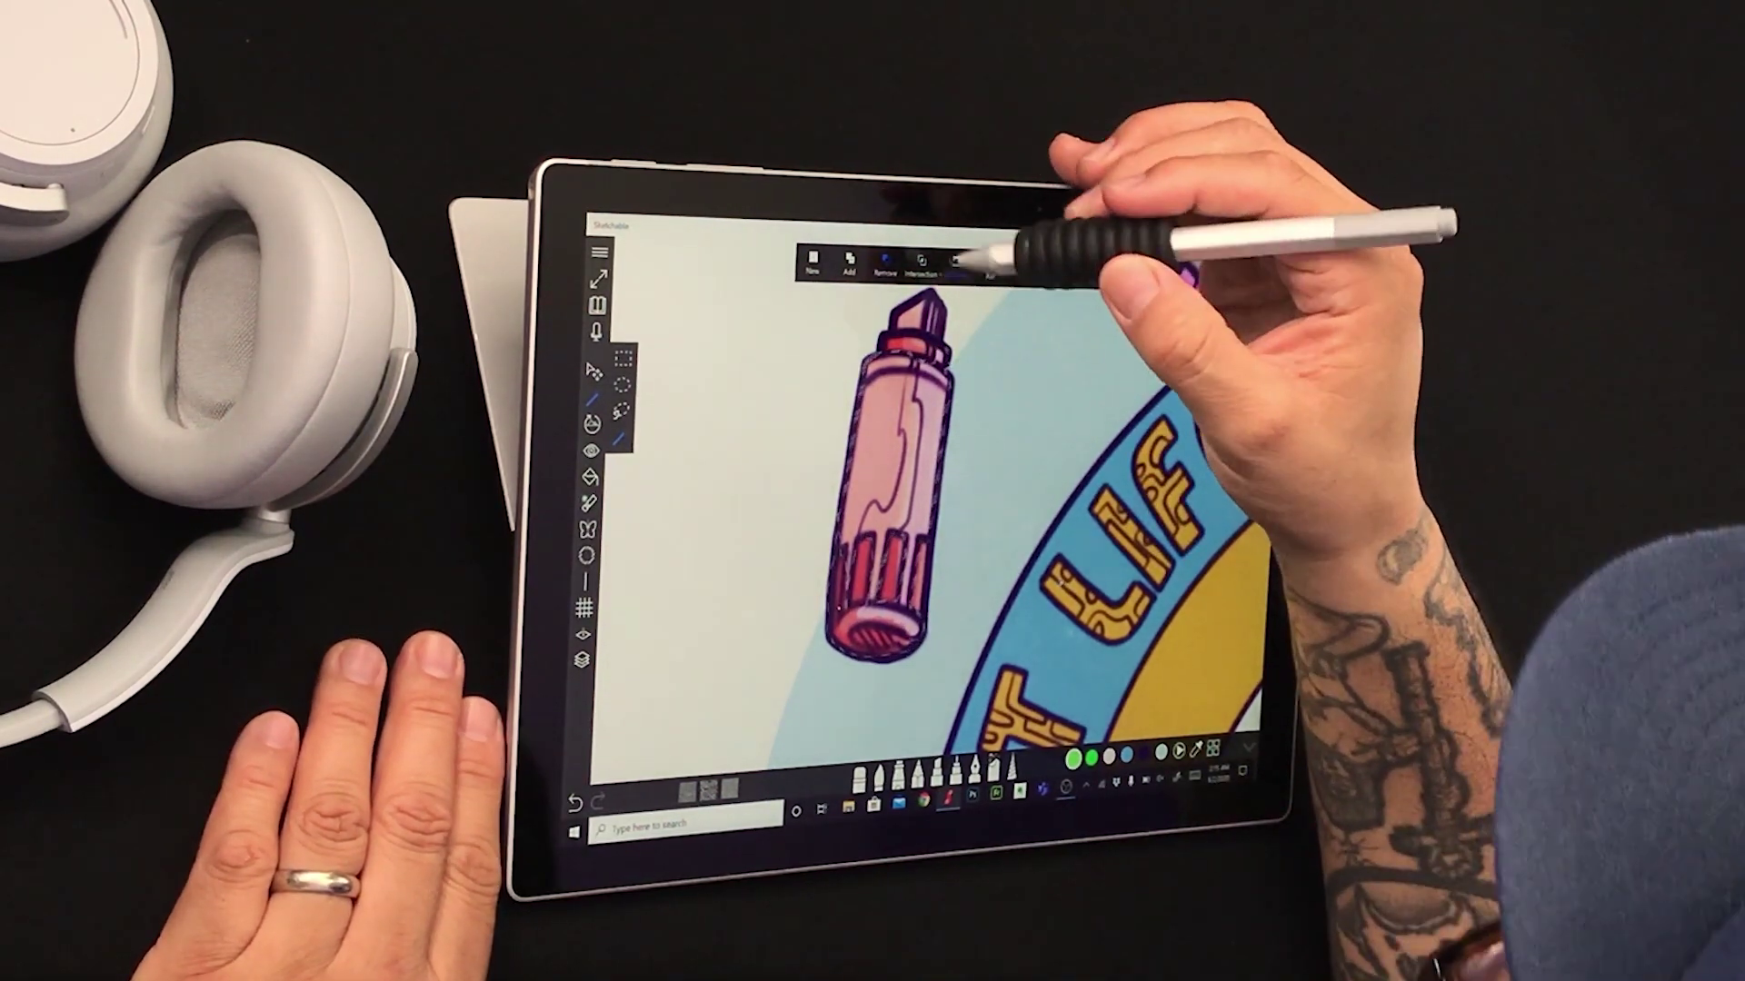
Step: In Outside mode, lasso the marker's cap, then the whole marker, and choose New
left_click(961, 259)
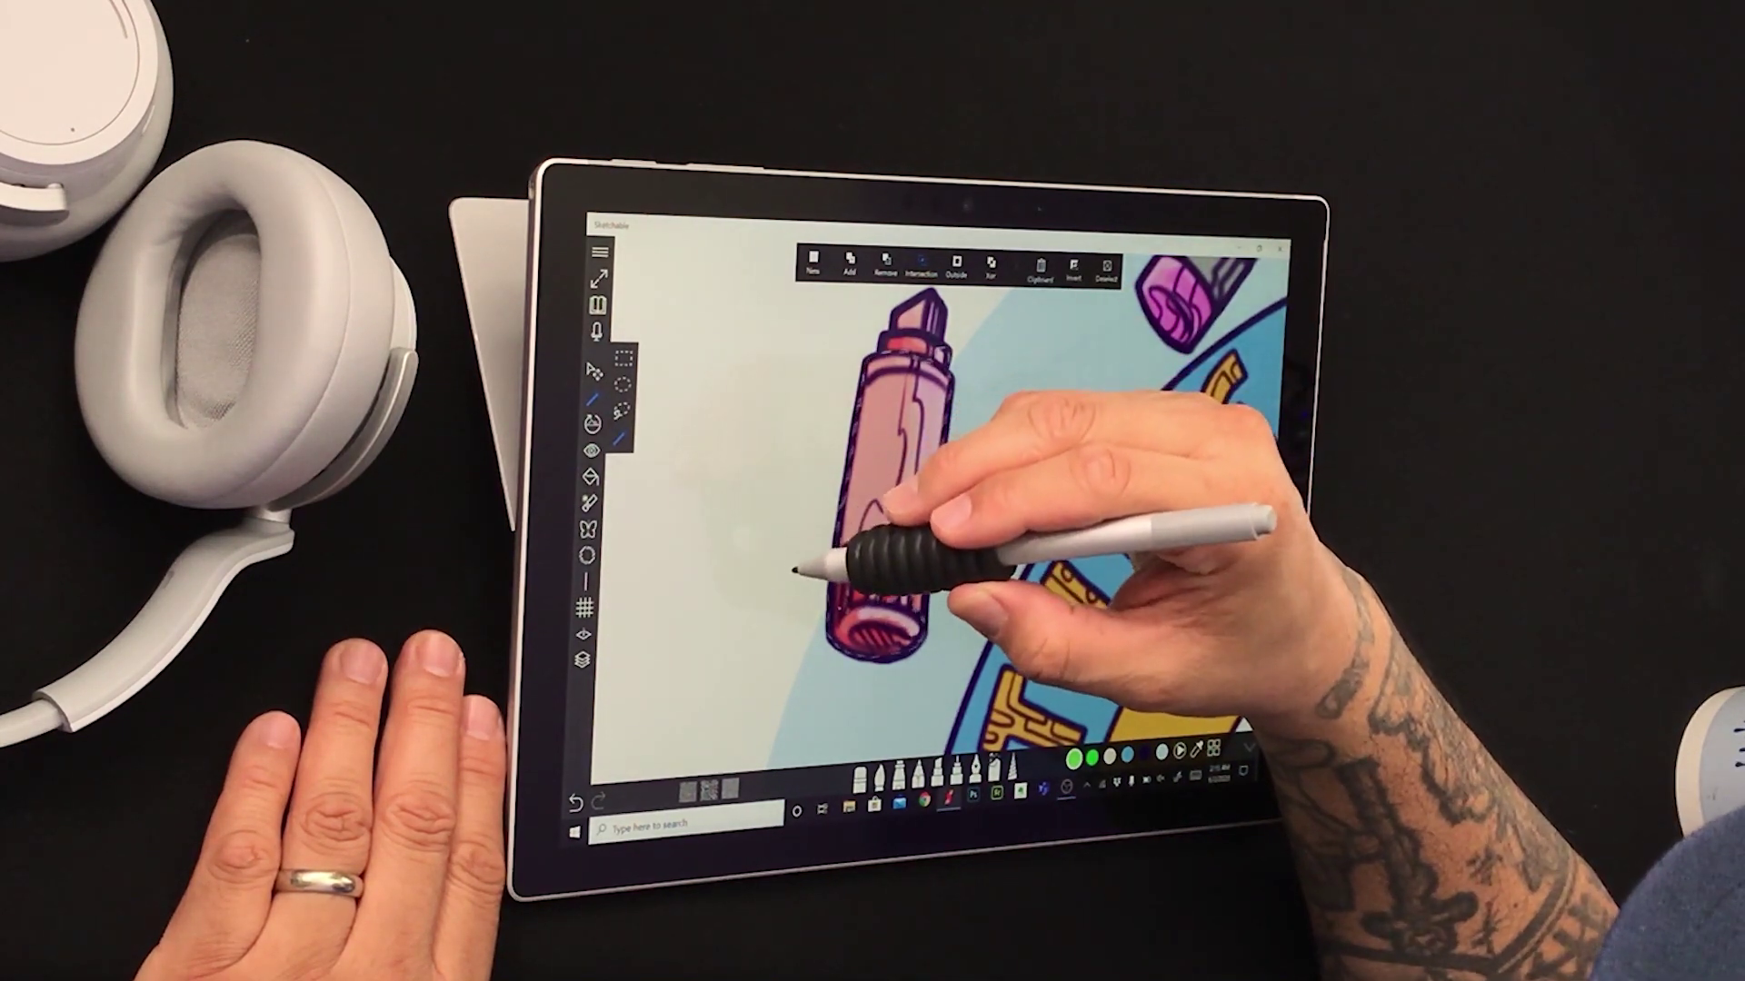
left_click_drag(852, 538, 856, 611)
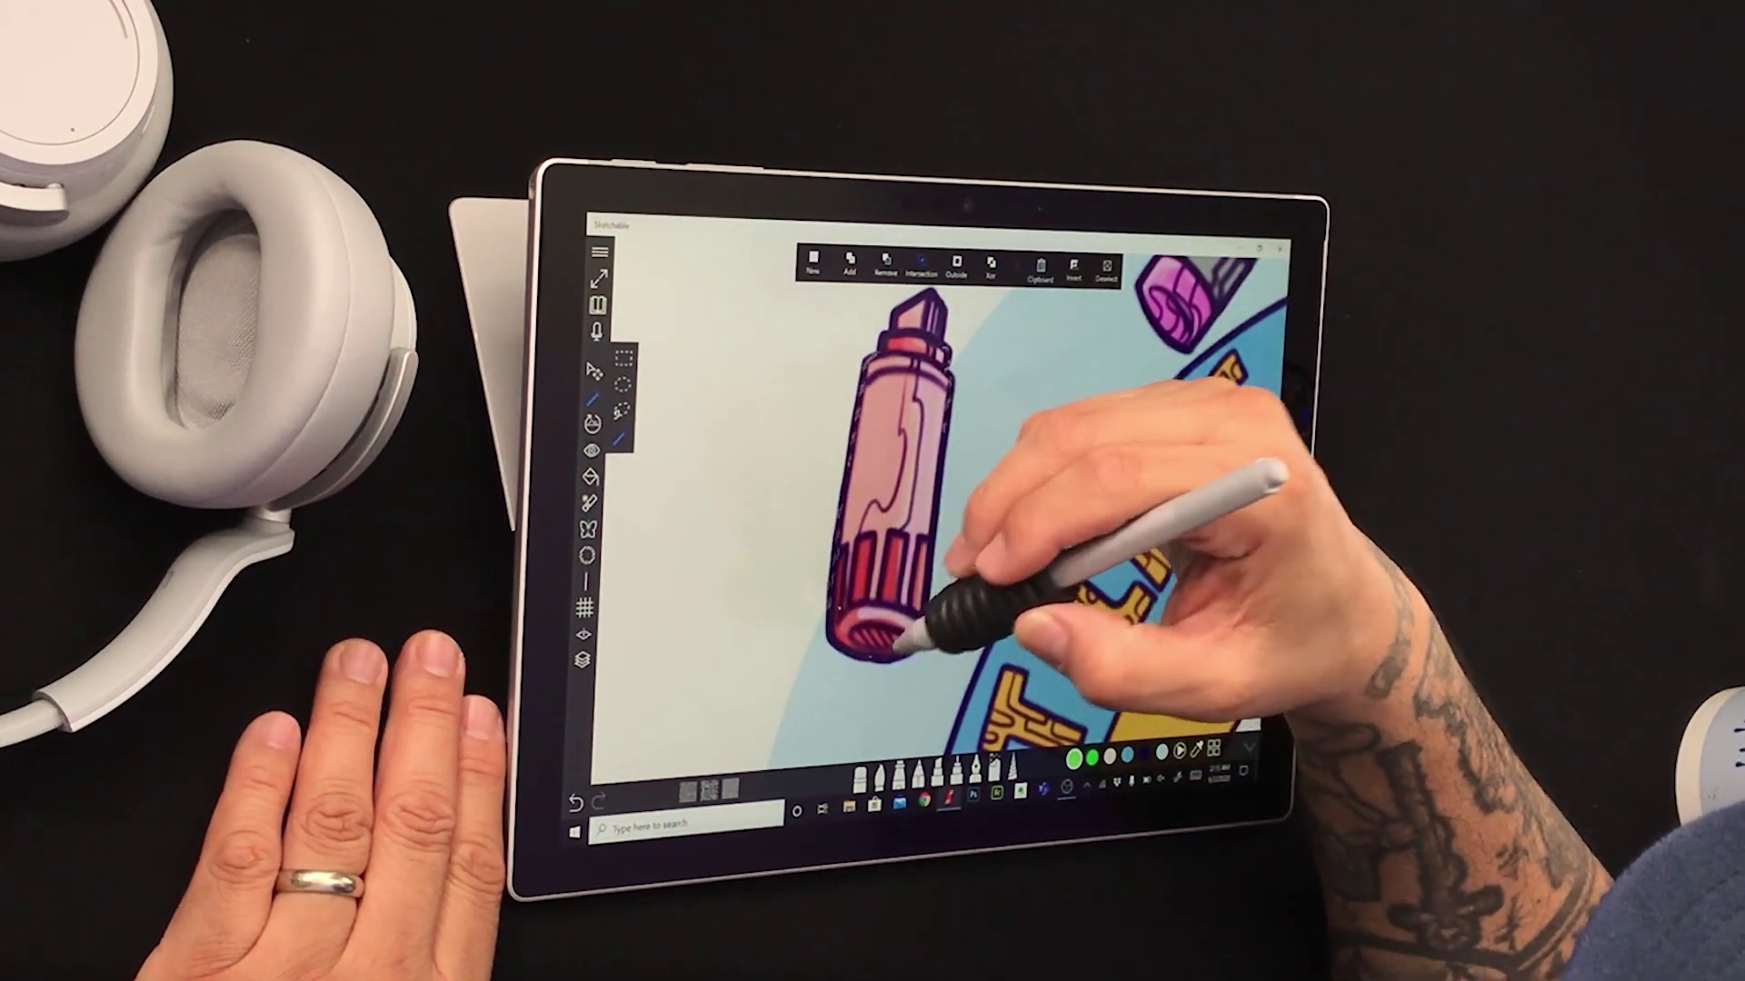
left_click_drag(906, 535, 912, 610)
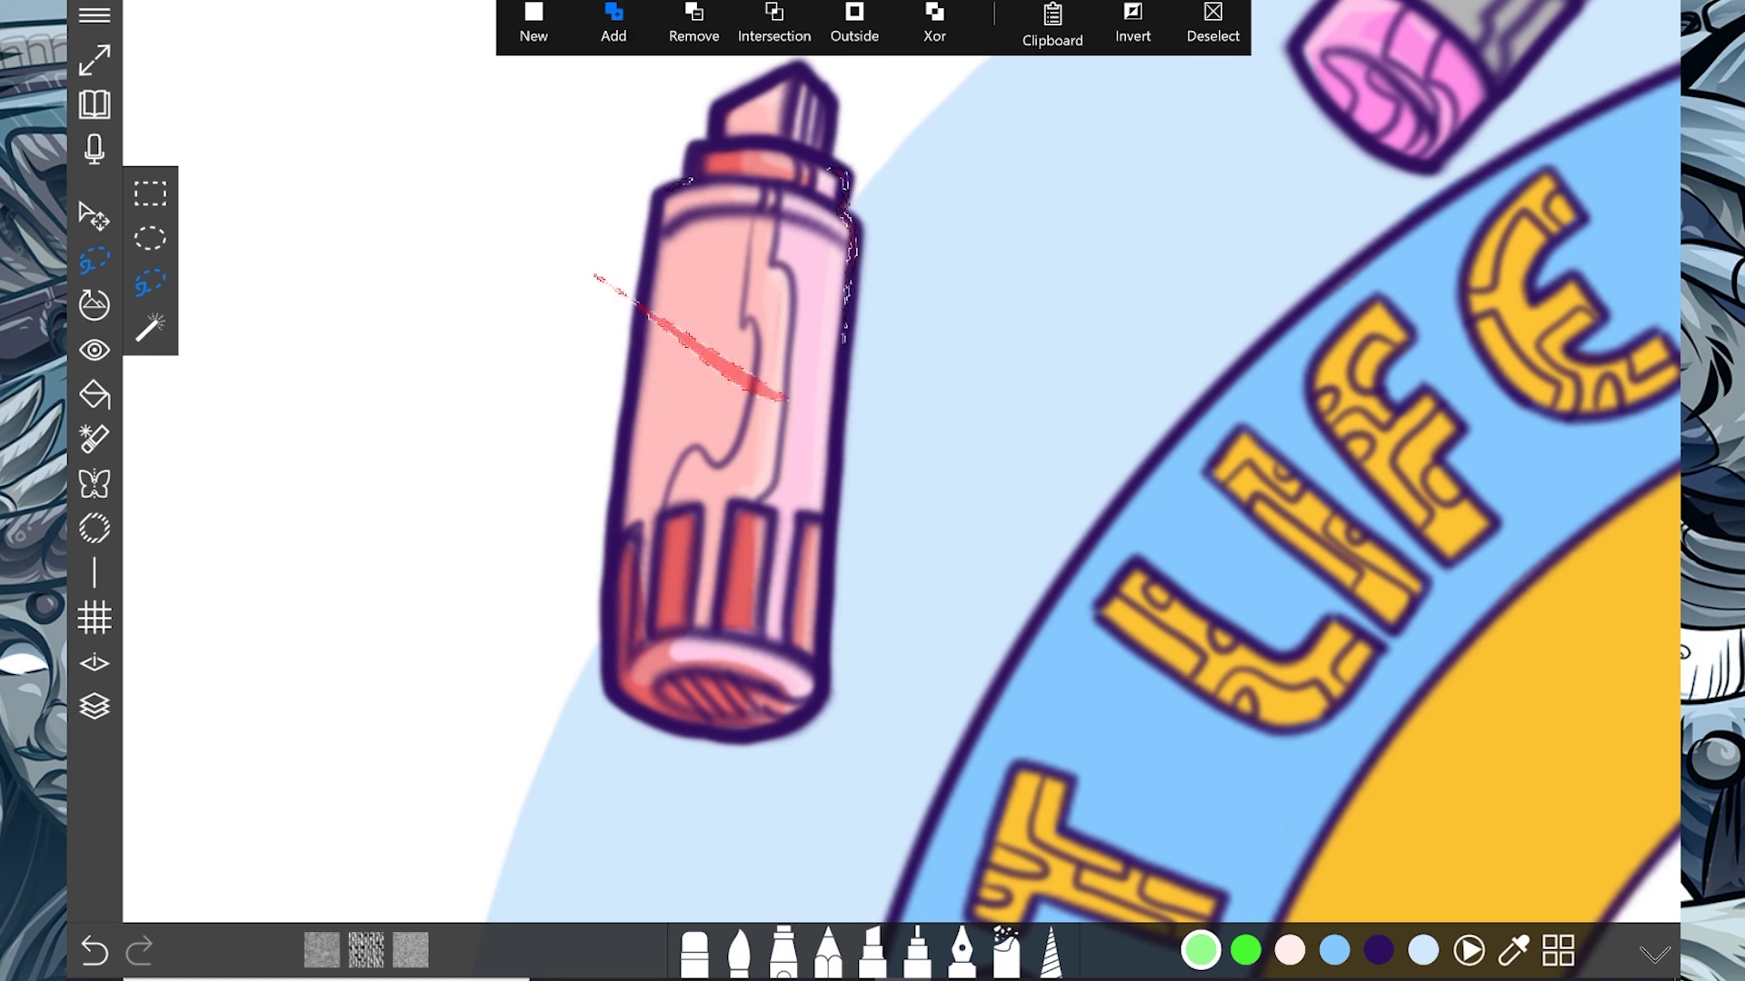
left_click_drag(905, 293, 845, 130)
left_click_drag(607, 163, 596, 245)
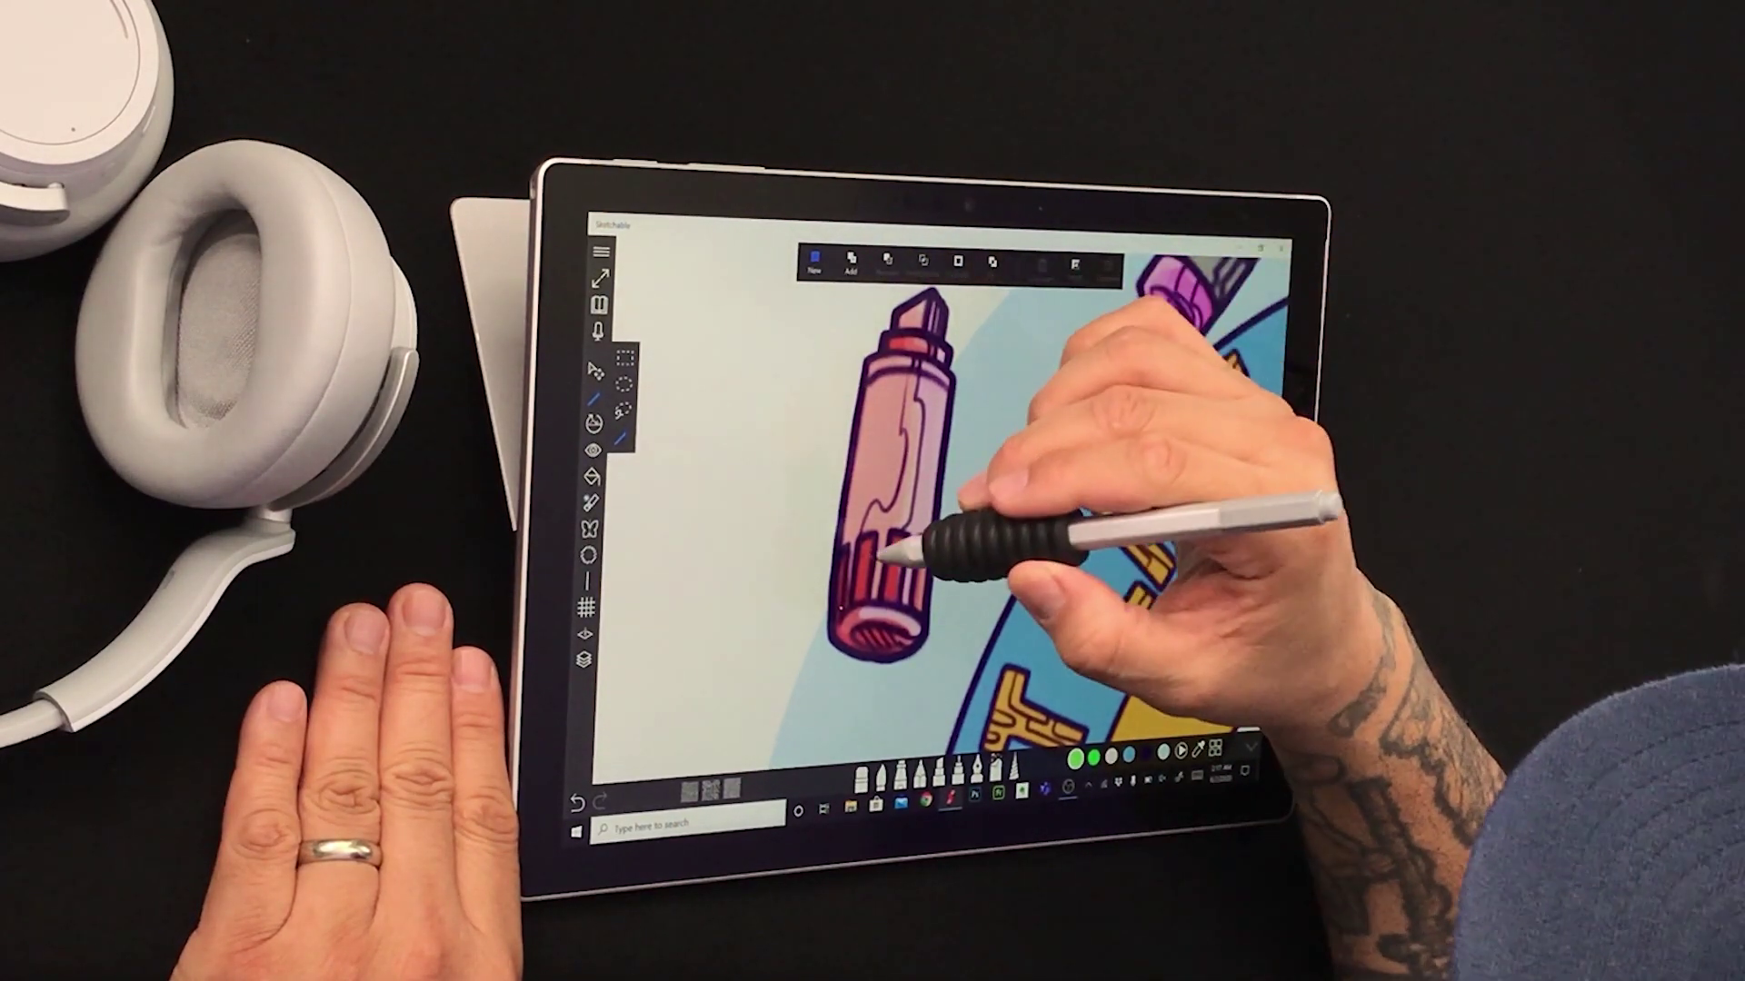
left_click_drag(954, 470, 961, 471)
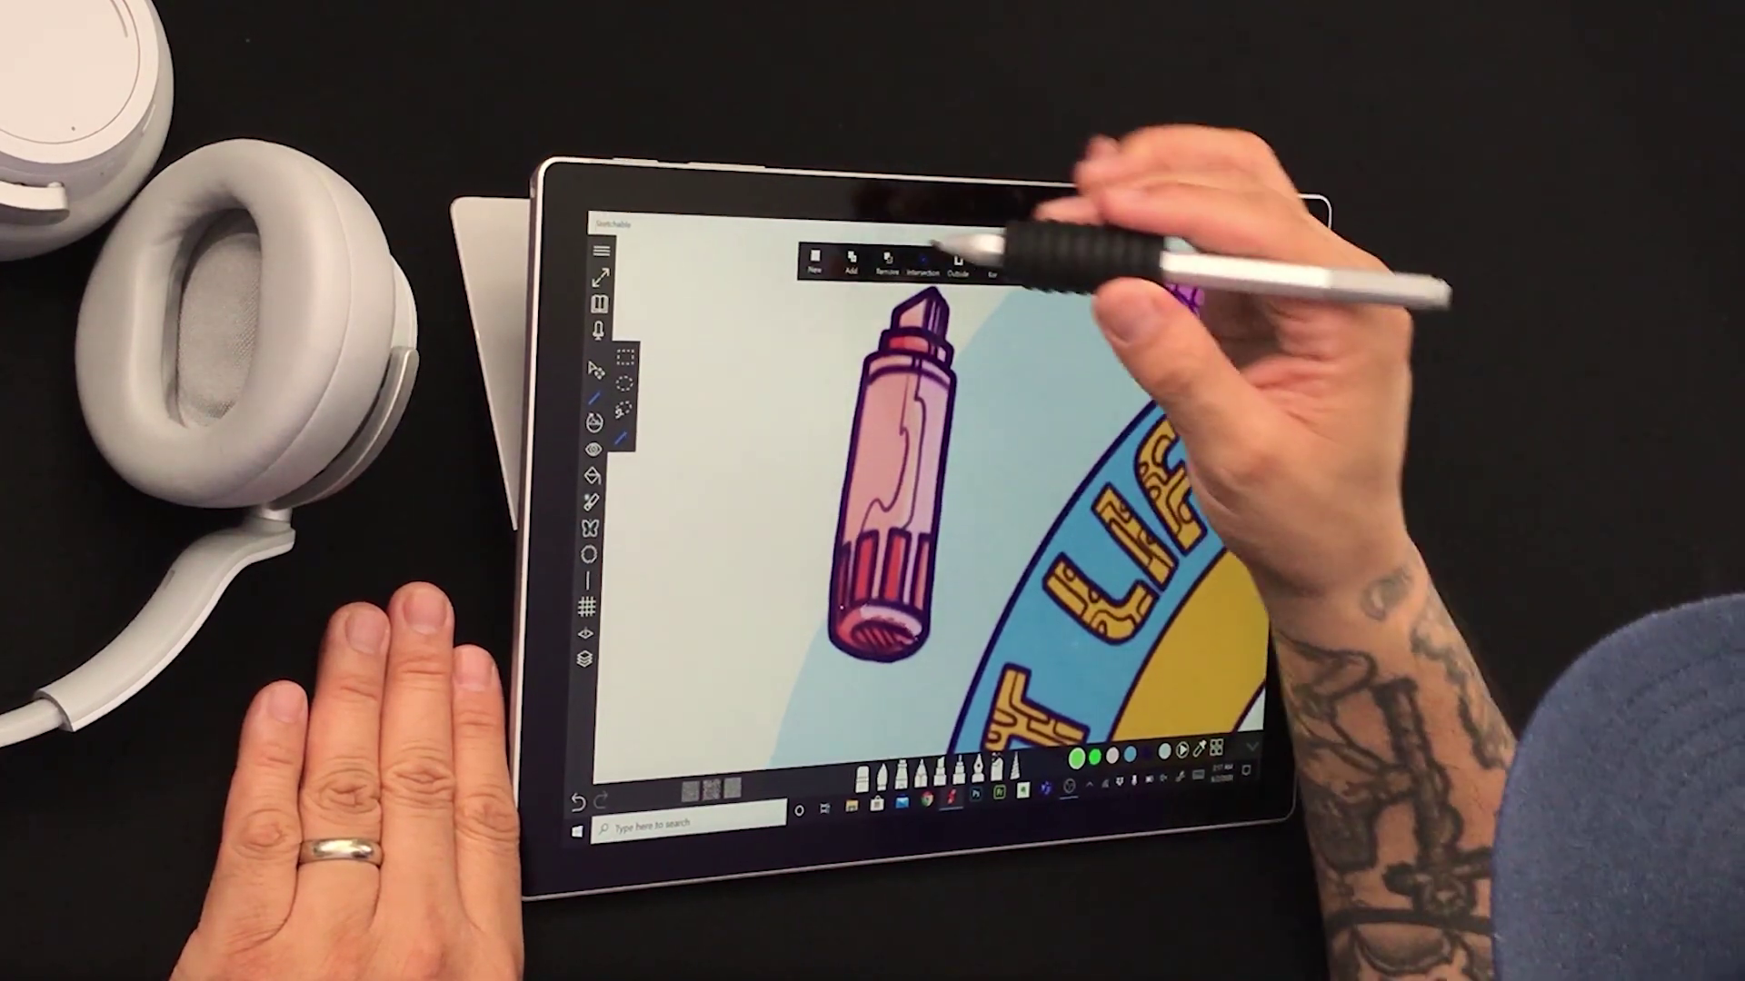
left_click(814, 263)
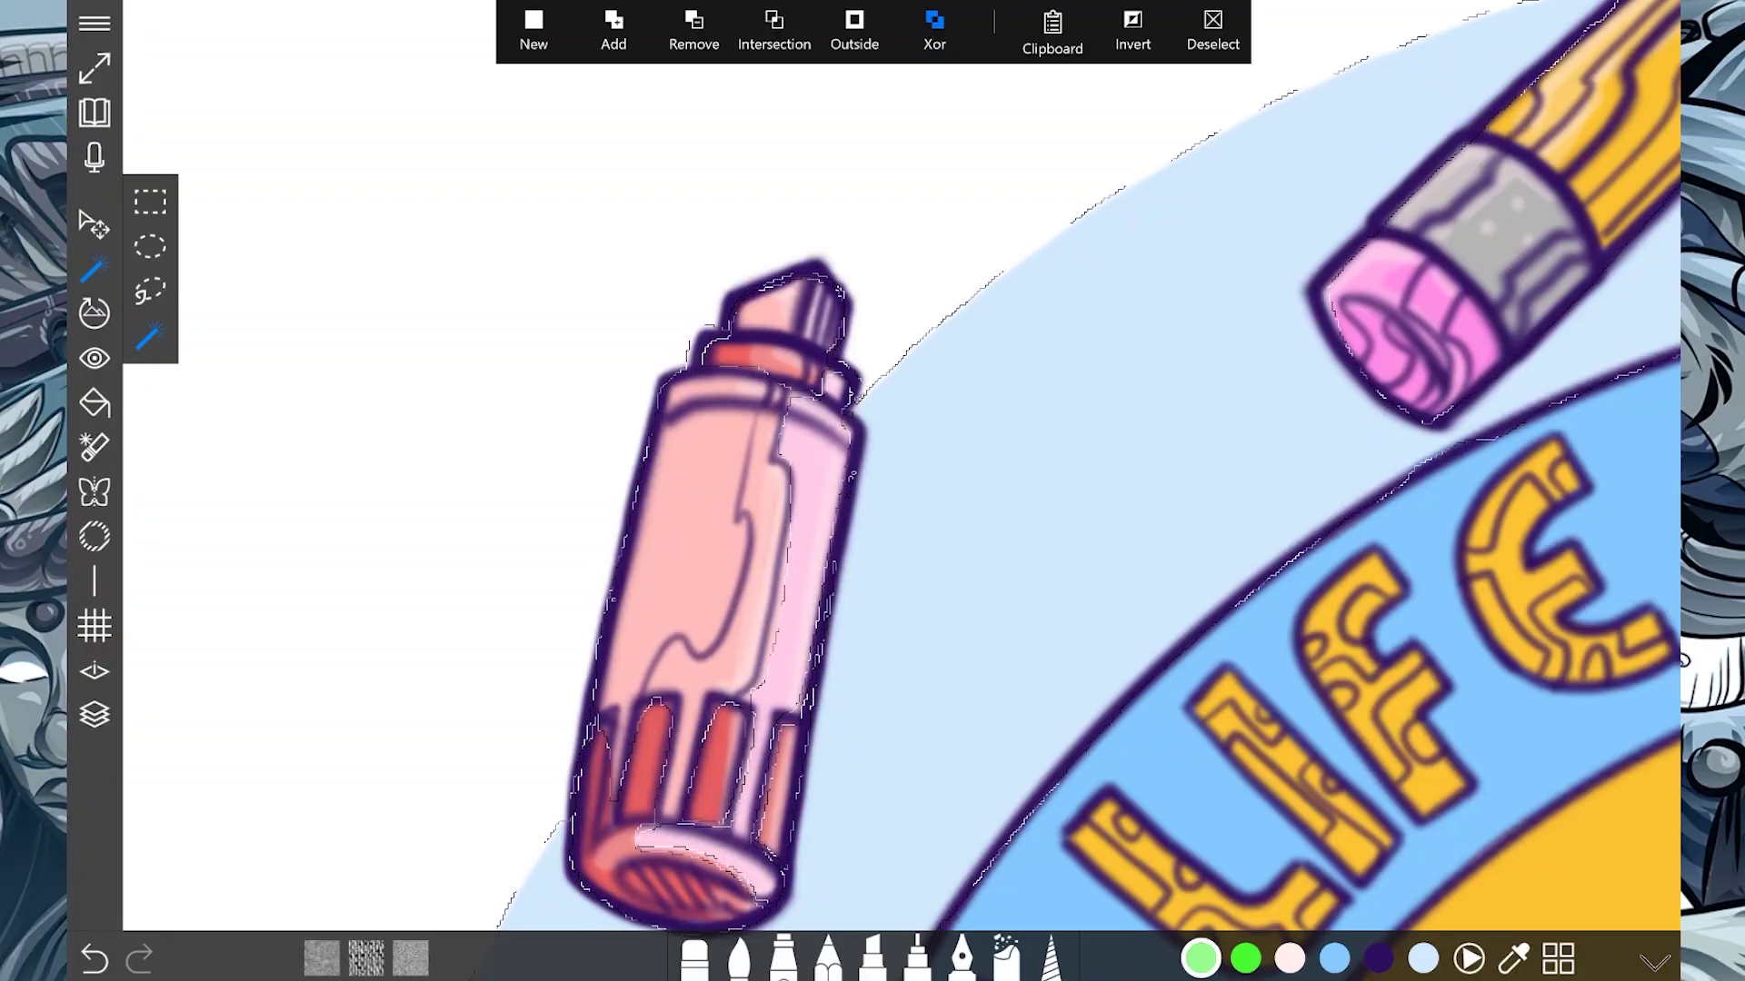
Step: Drag three overlapping rectangles beside the marker cap and cut out an ellipse
left_click_drag(426, 189, 668, 382)
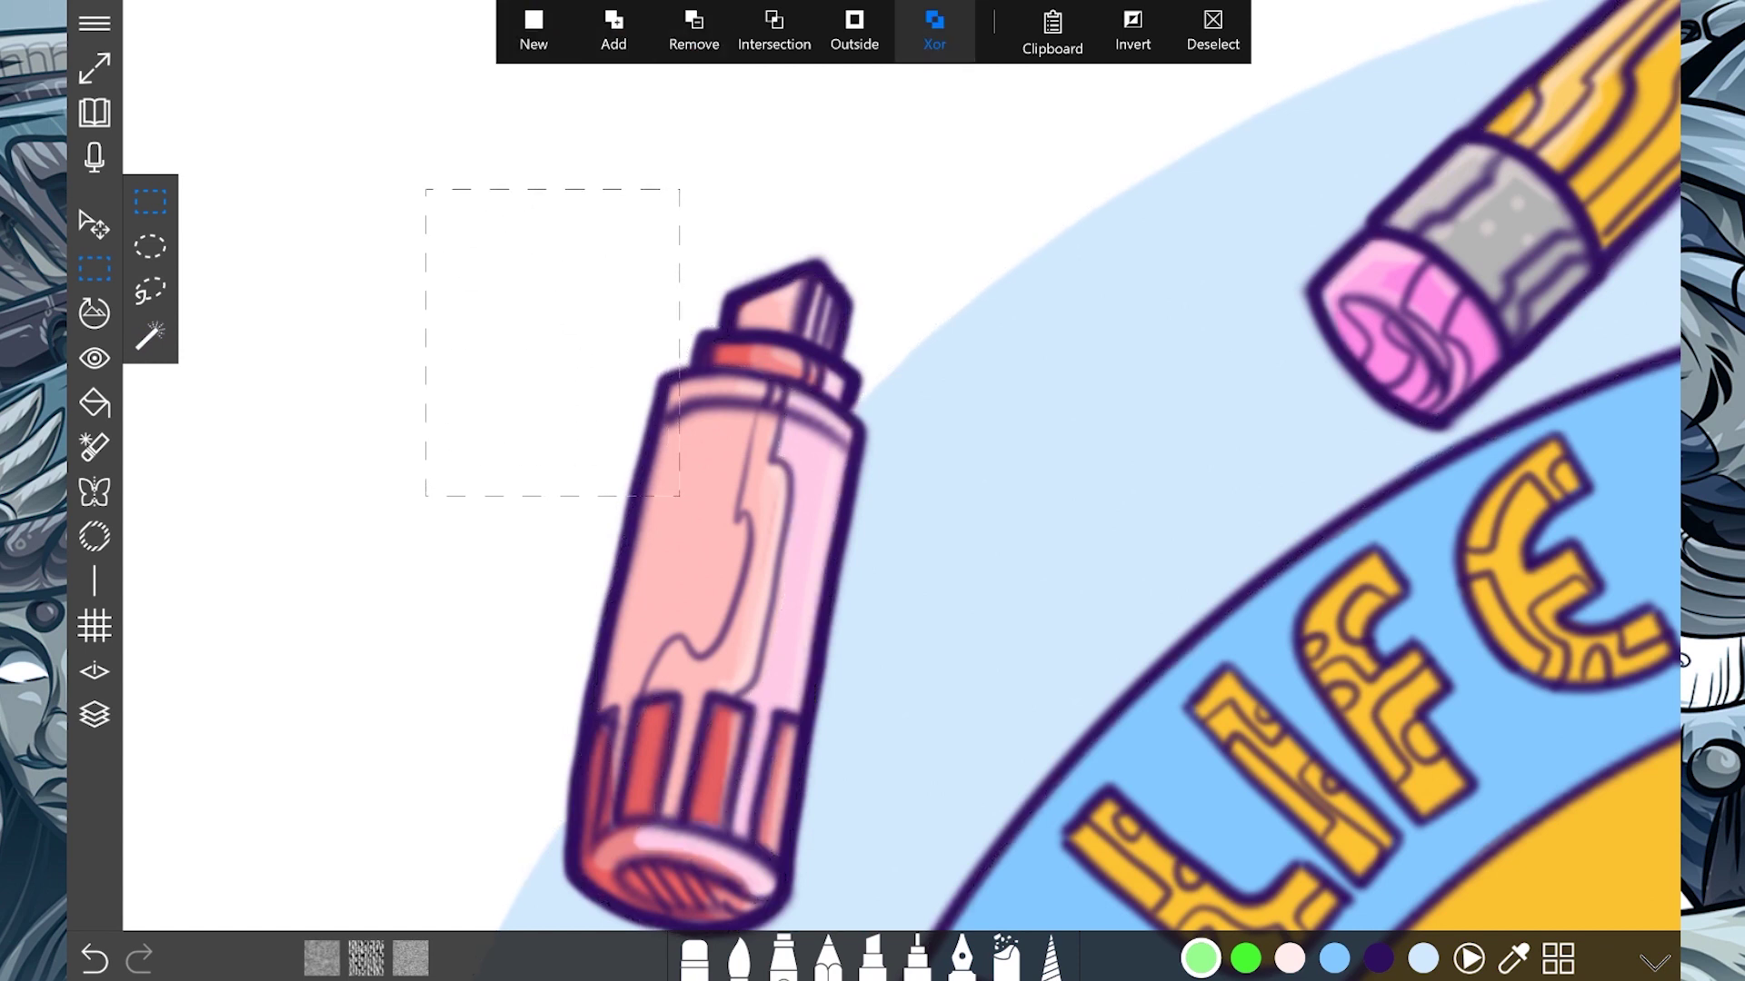
left_click_drag(716, 112, 576, 434)
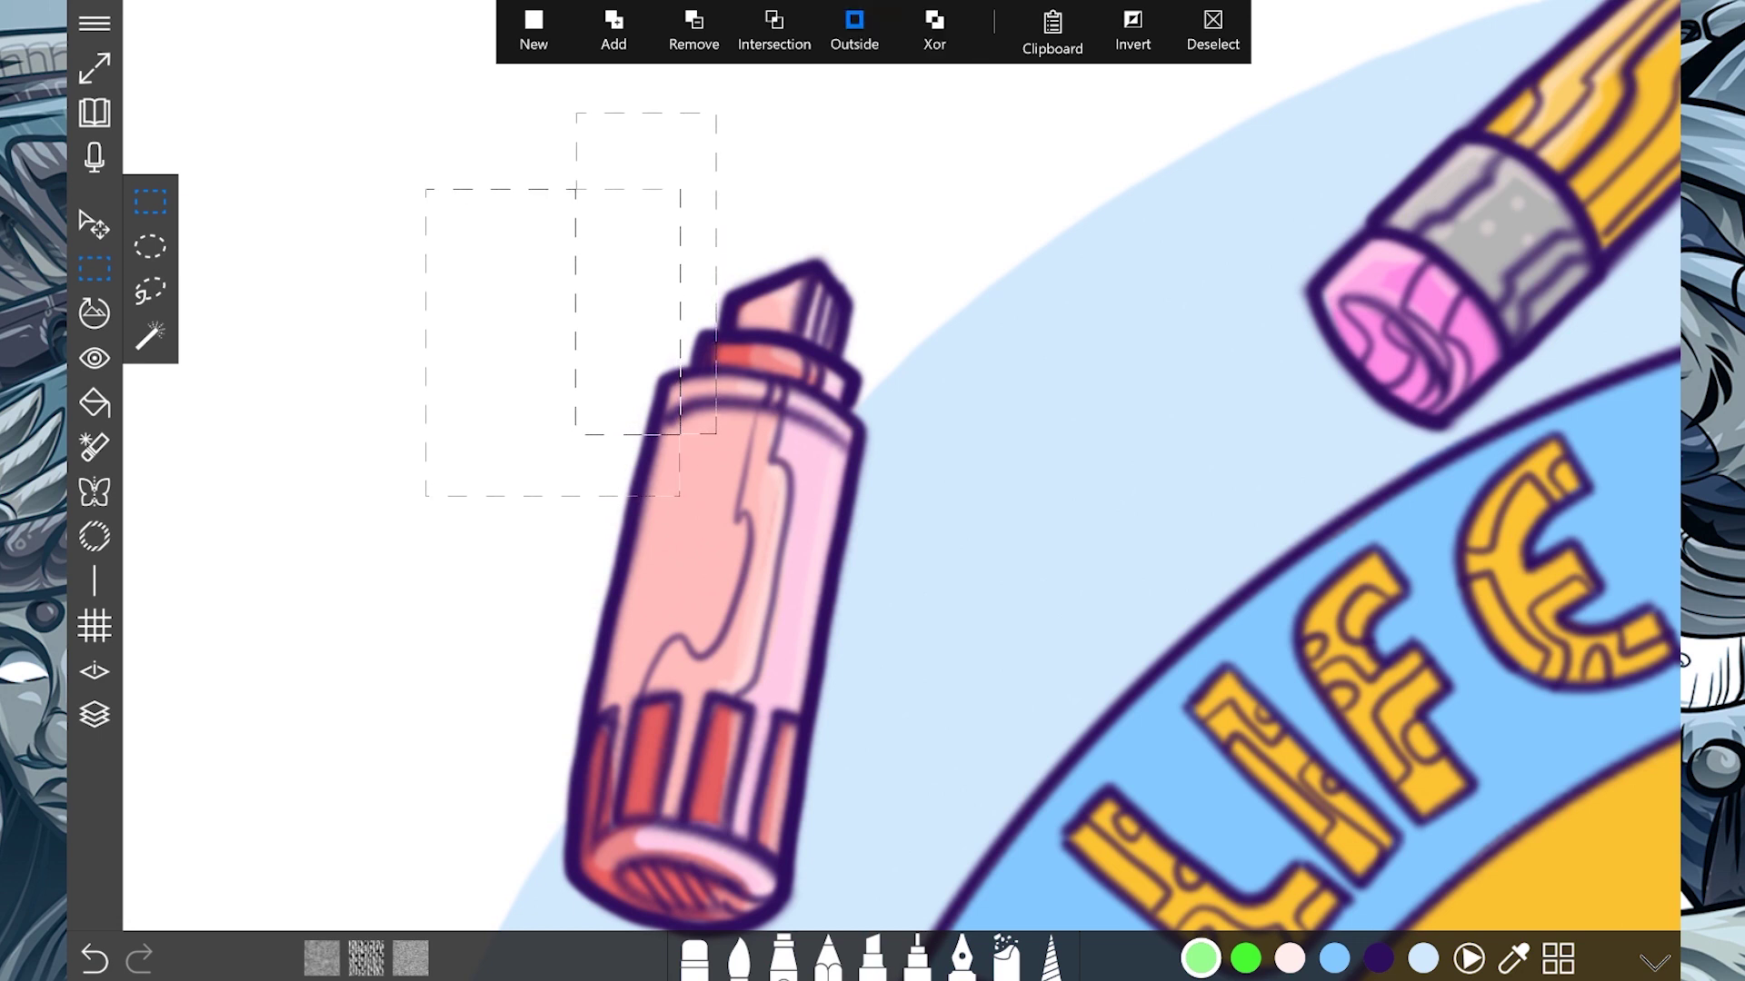
left_click_drag(731, 355, 883, 591)
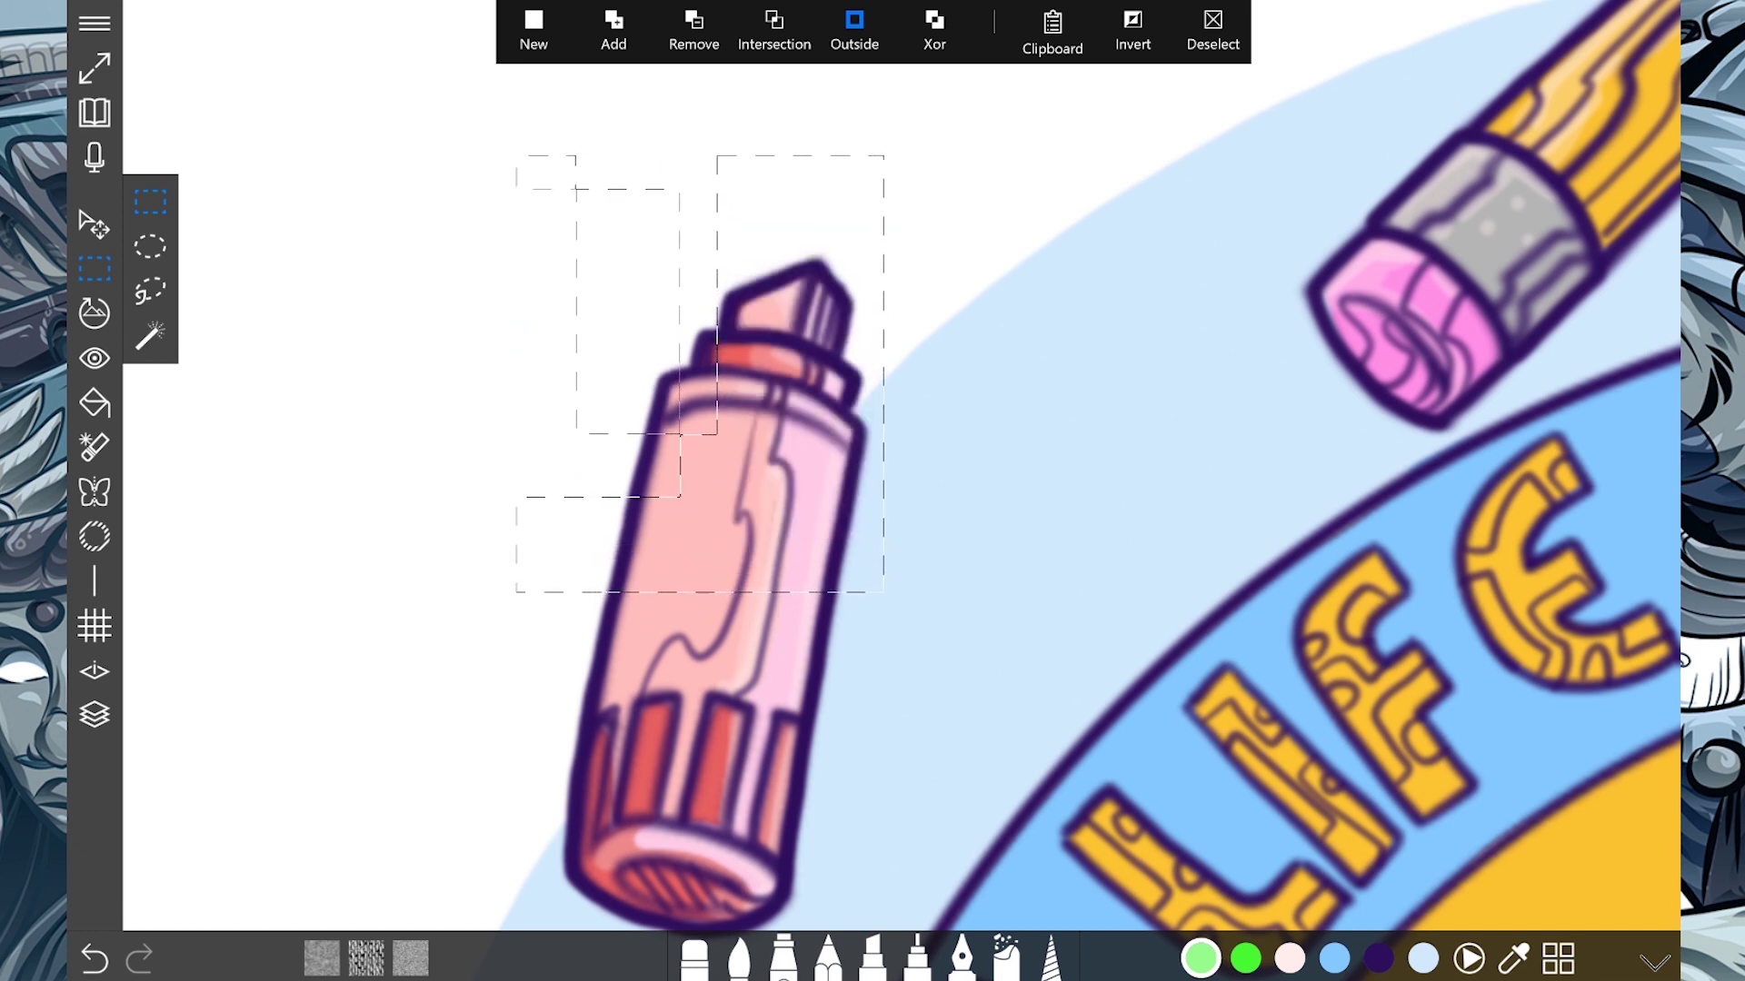
mouse_move(464, 307)
left_mouse_down()
mouse_move(627, 416)
mouse_move(804, 621)
left_mouse_up()
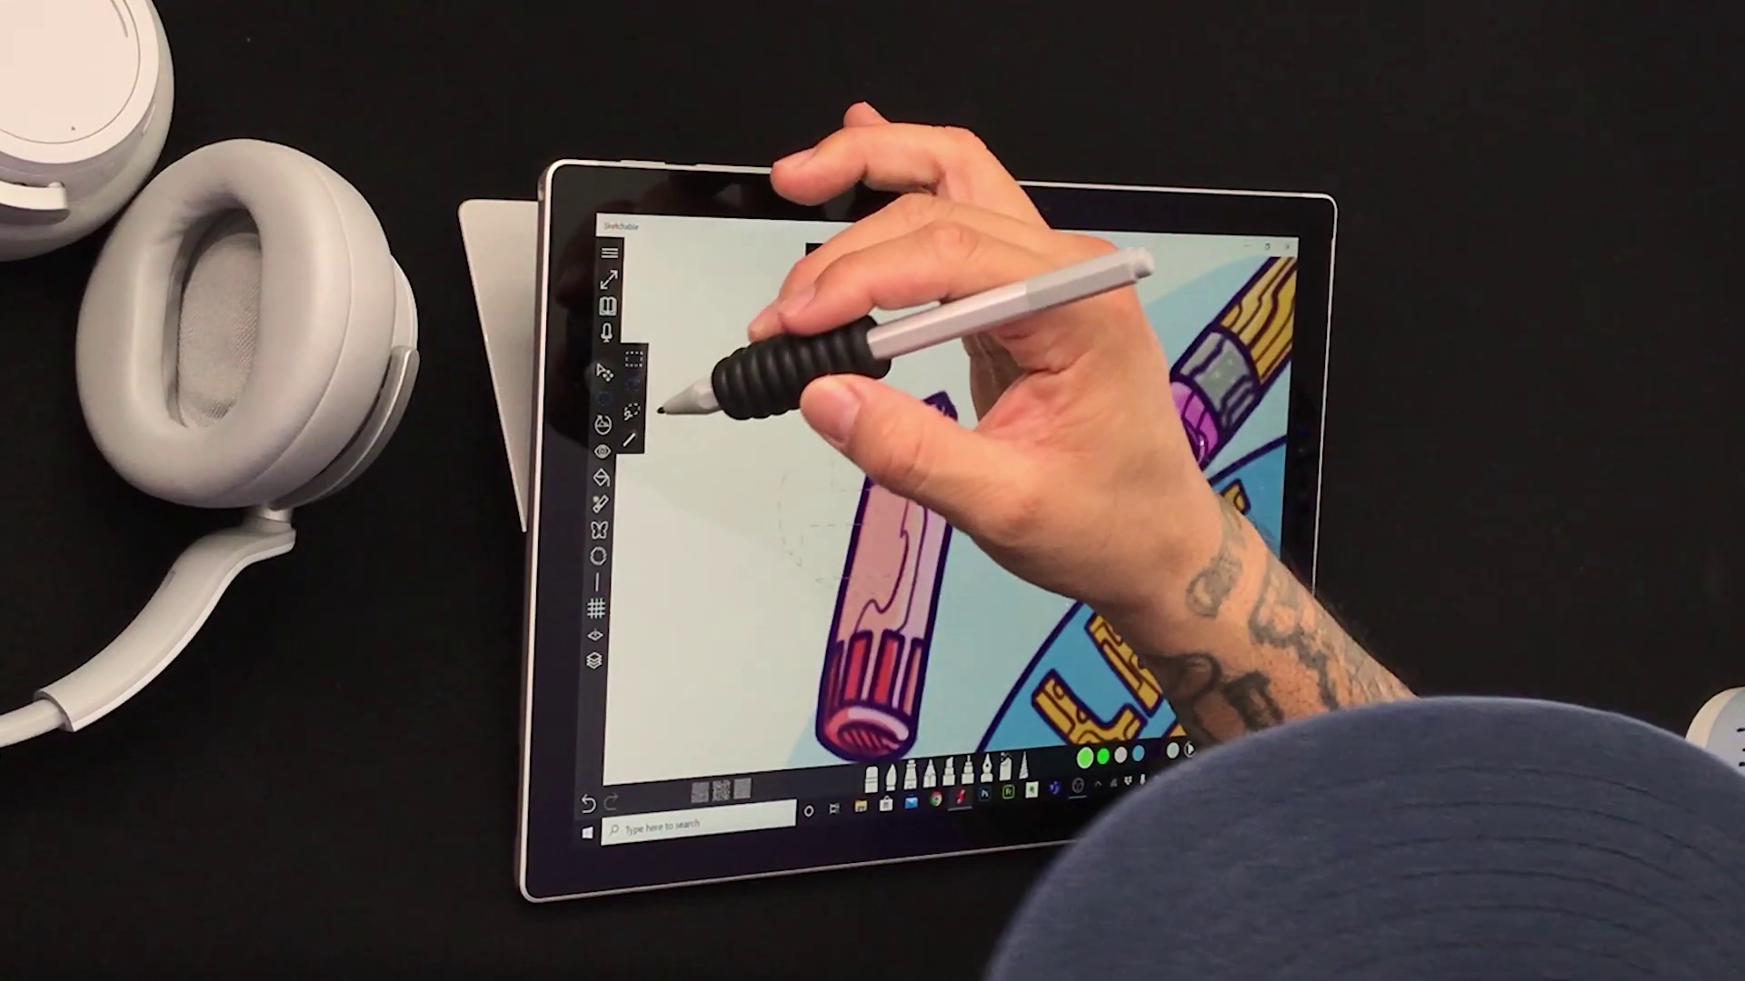
Step: Zoom toward the pencil and lasso around its magenta eraser tip
left_click(630, 409)
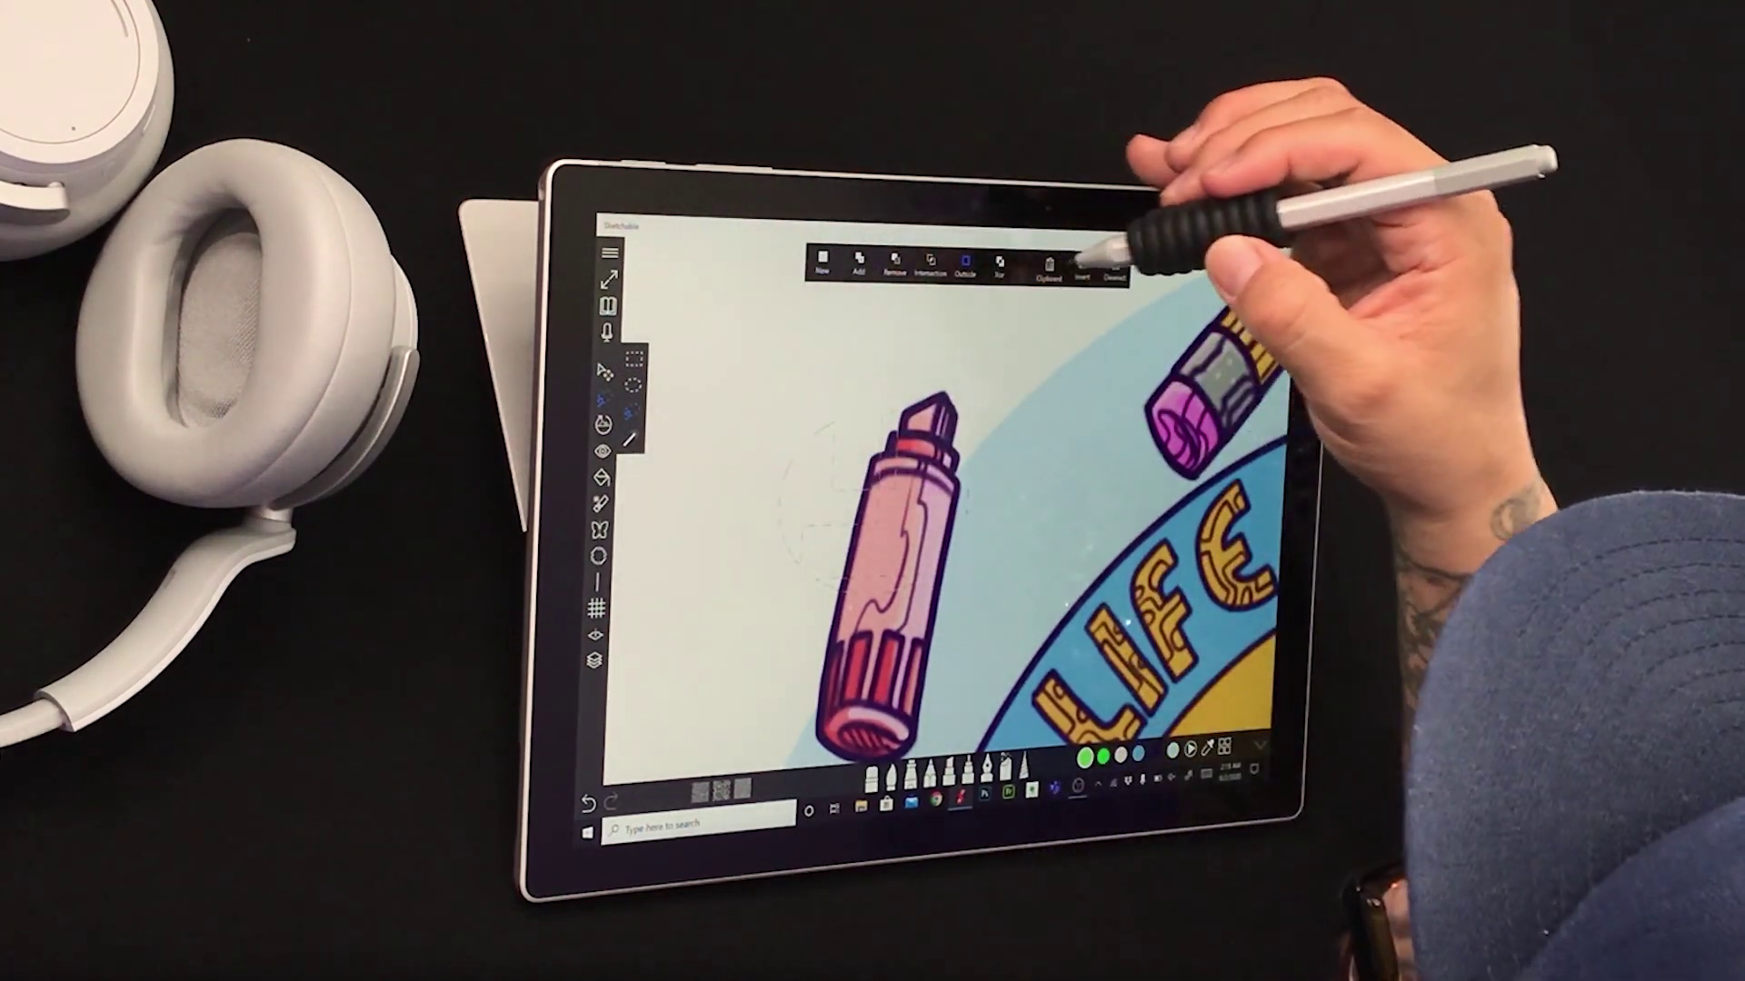
left_click(1118, 260)
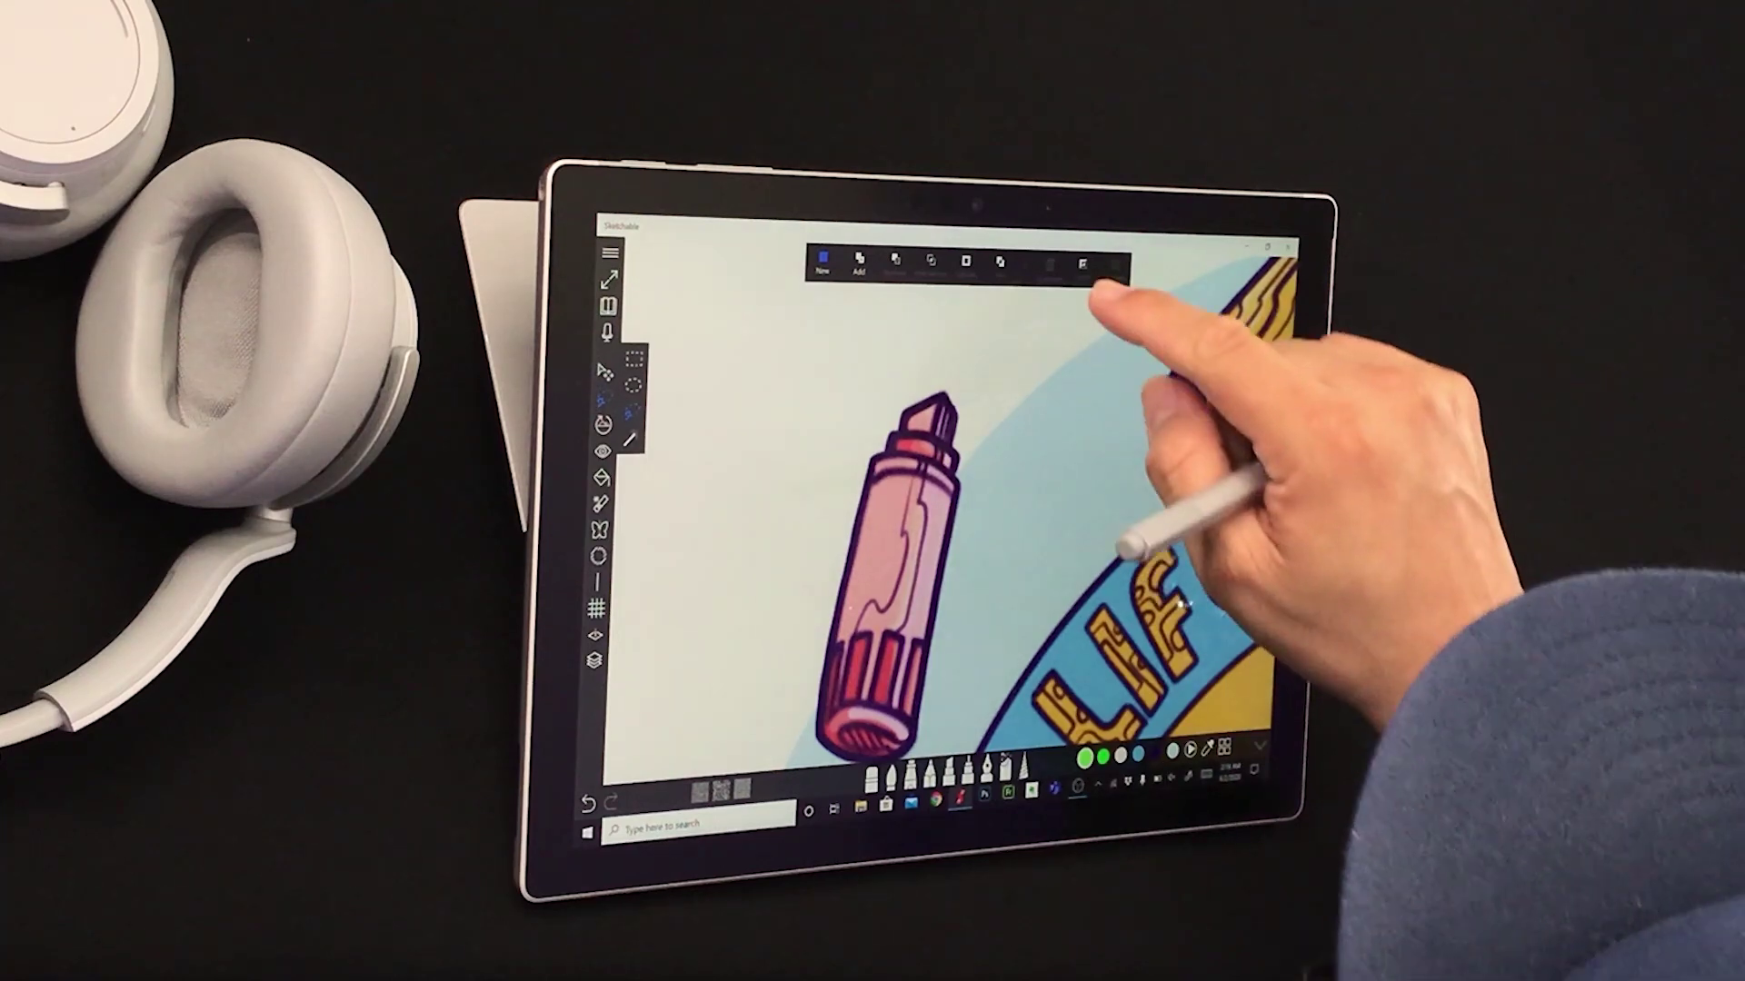
left_click_drag(1117, 282, 1042, 436)
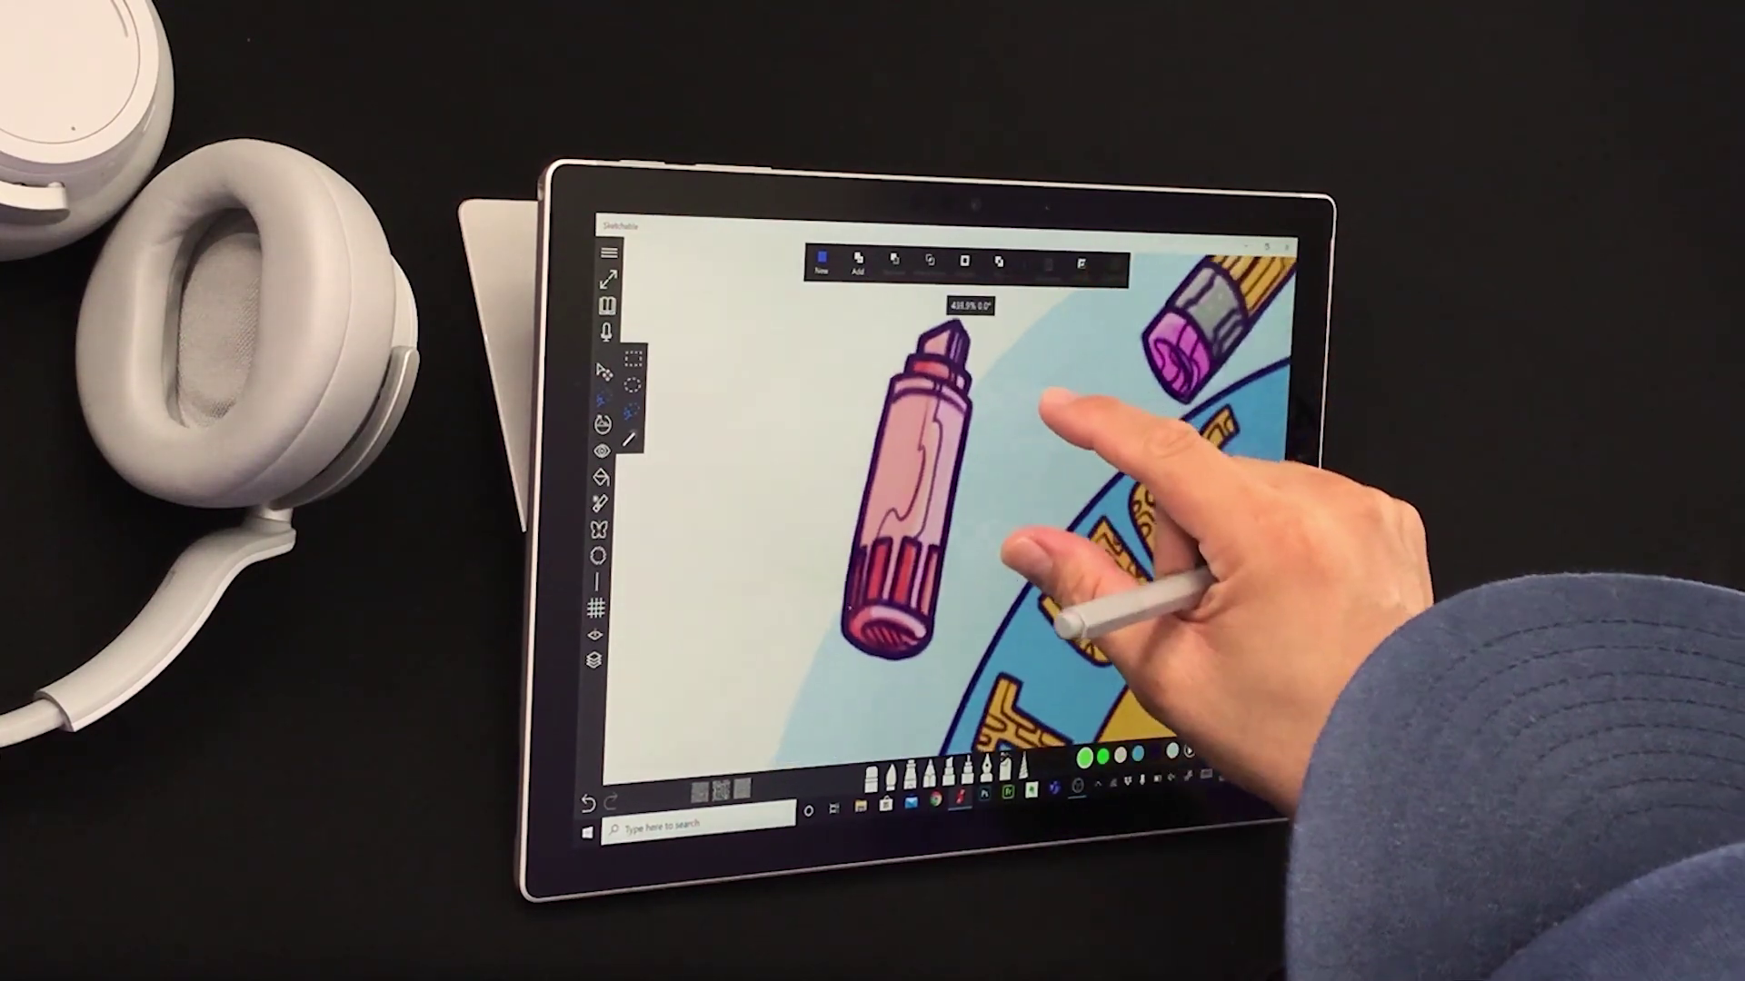
mouse_move(1043, 436)
left_mouse_down()
mouse_move(975, 477)
mouse_move(1129, 428)
mouse_move(1090, 370)
left_mouse_up()
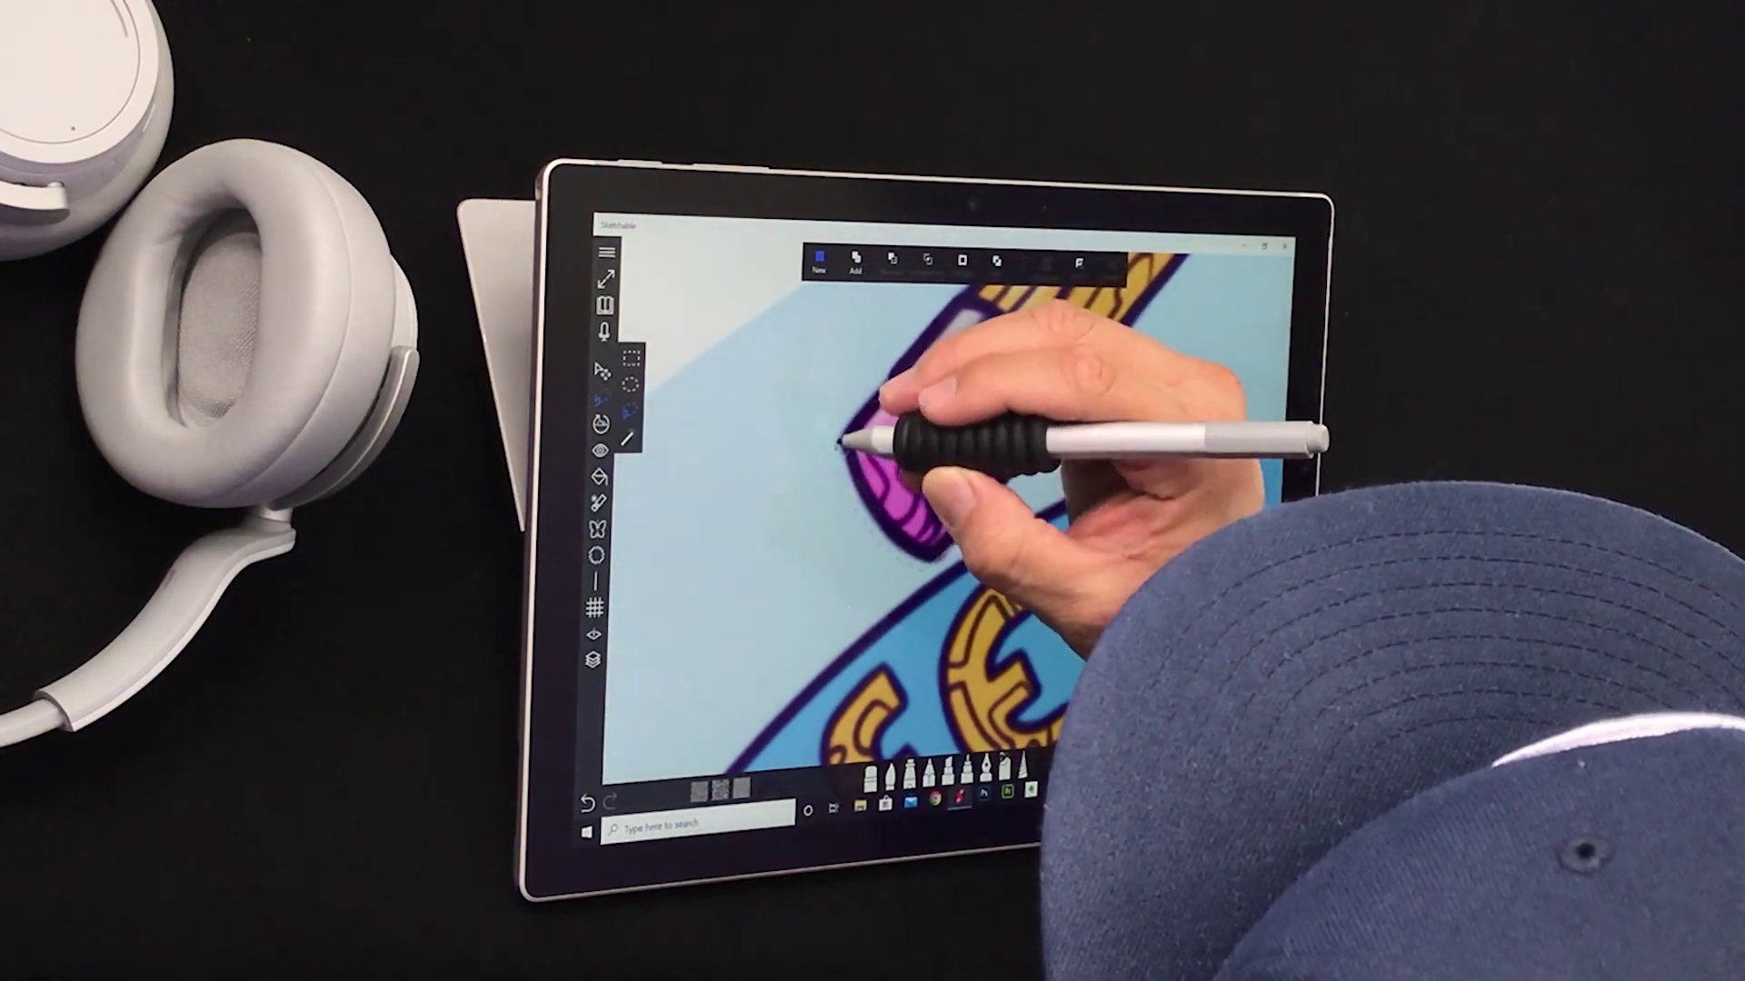
left_click_drag(894, 545, 935, 401)
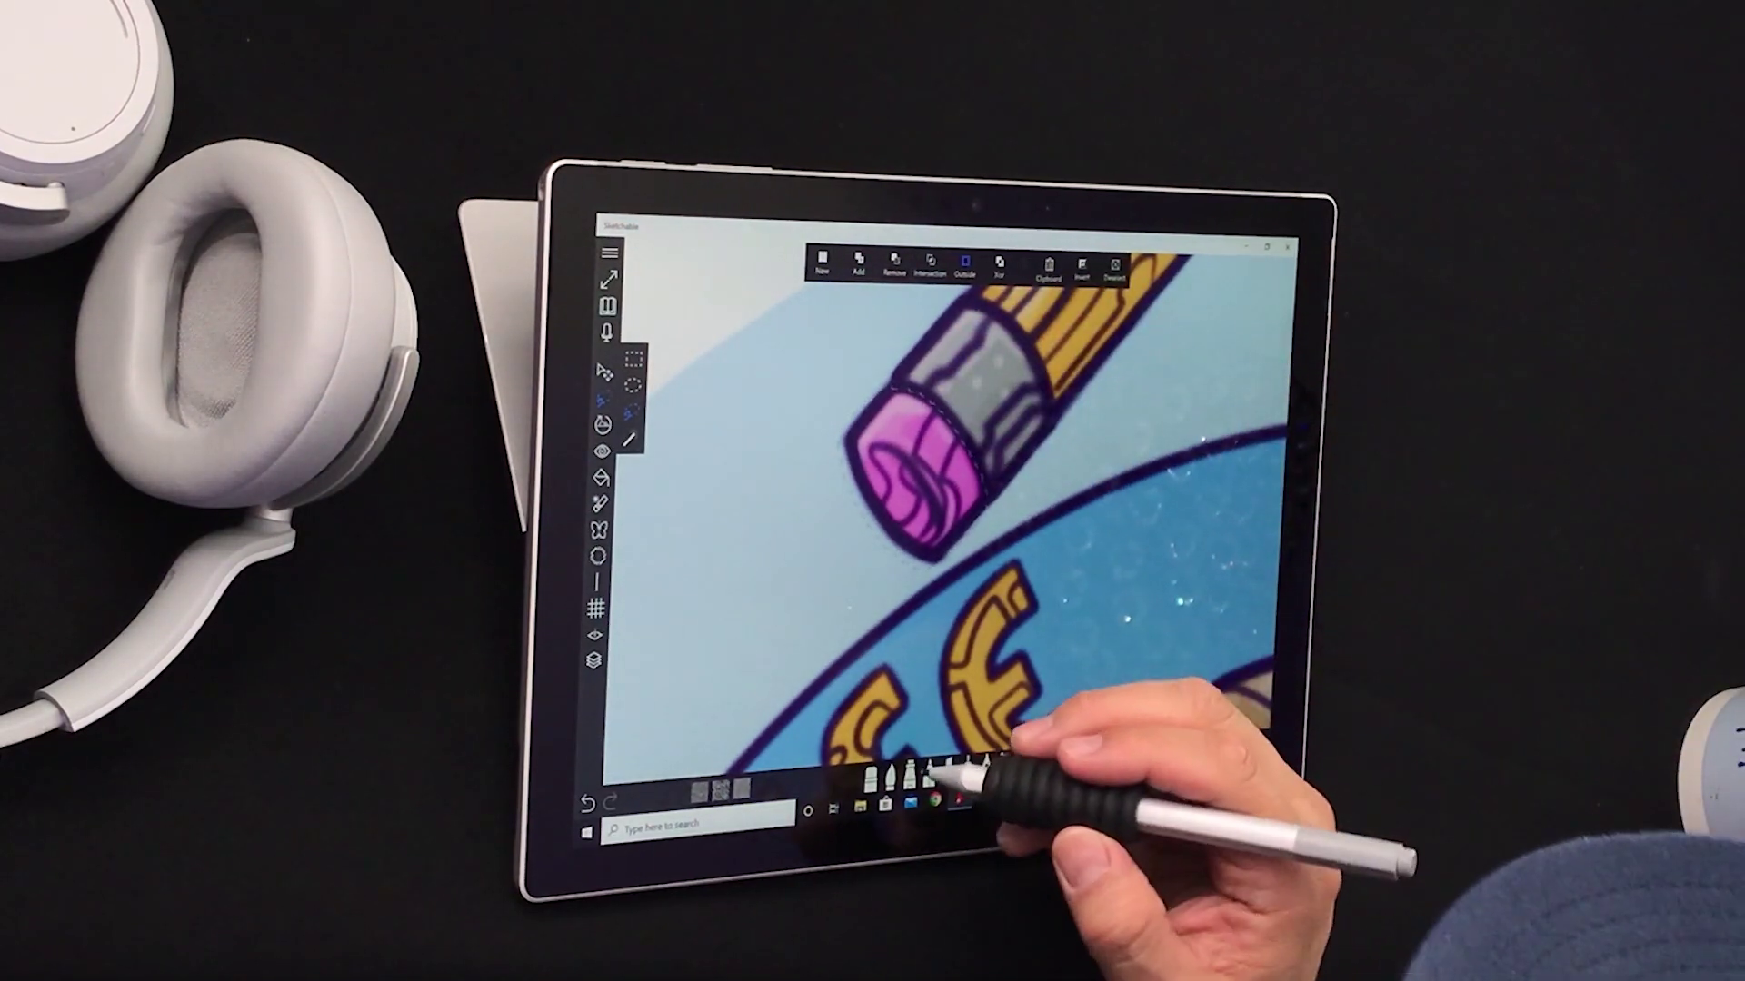
Step: Test-paint grey over the eraser, undo it, and refine the selection in subtract mode
left_click(948, 781)
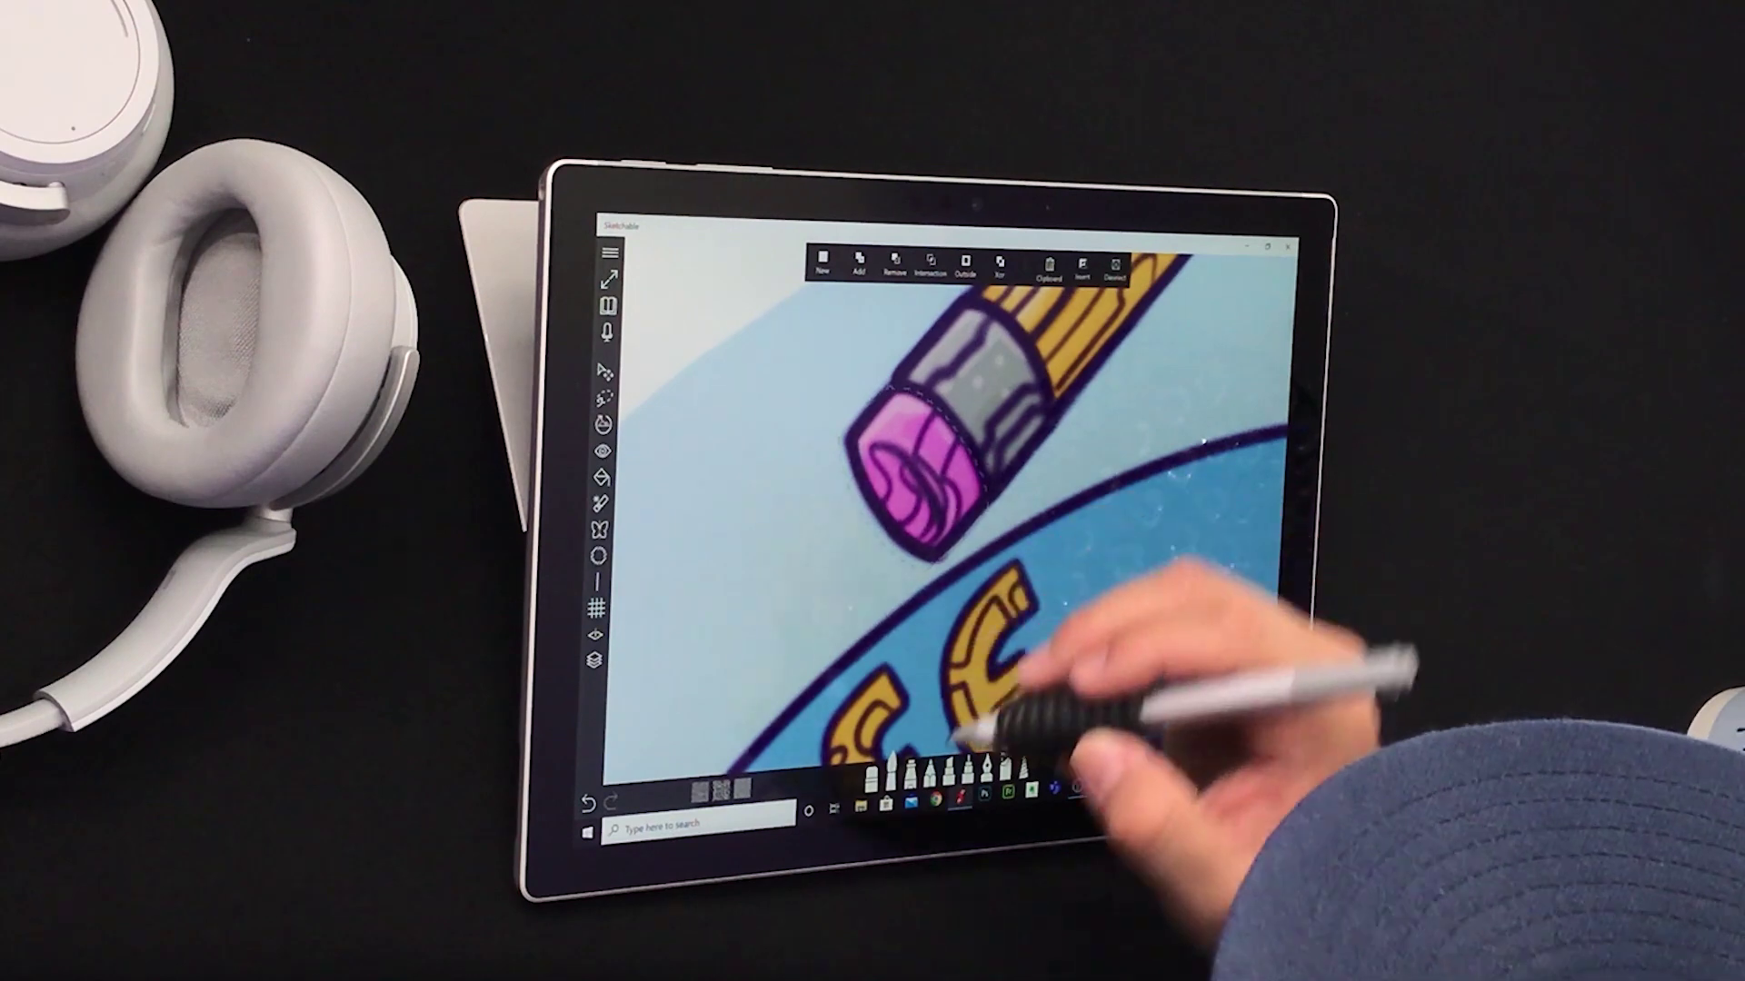
left_click(981, 770)
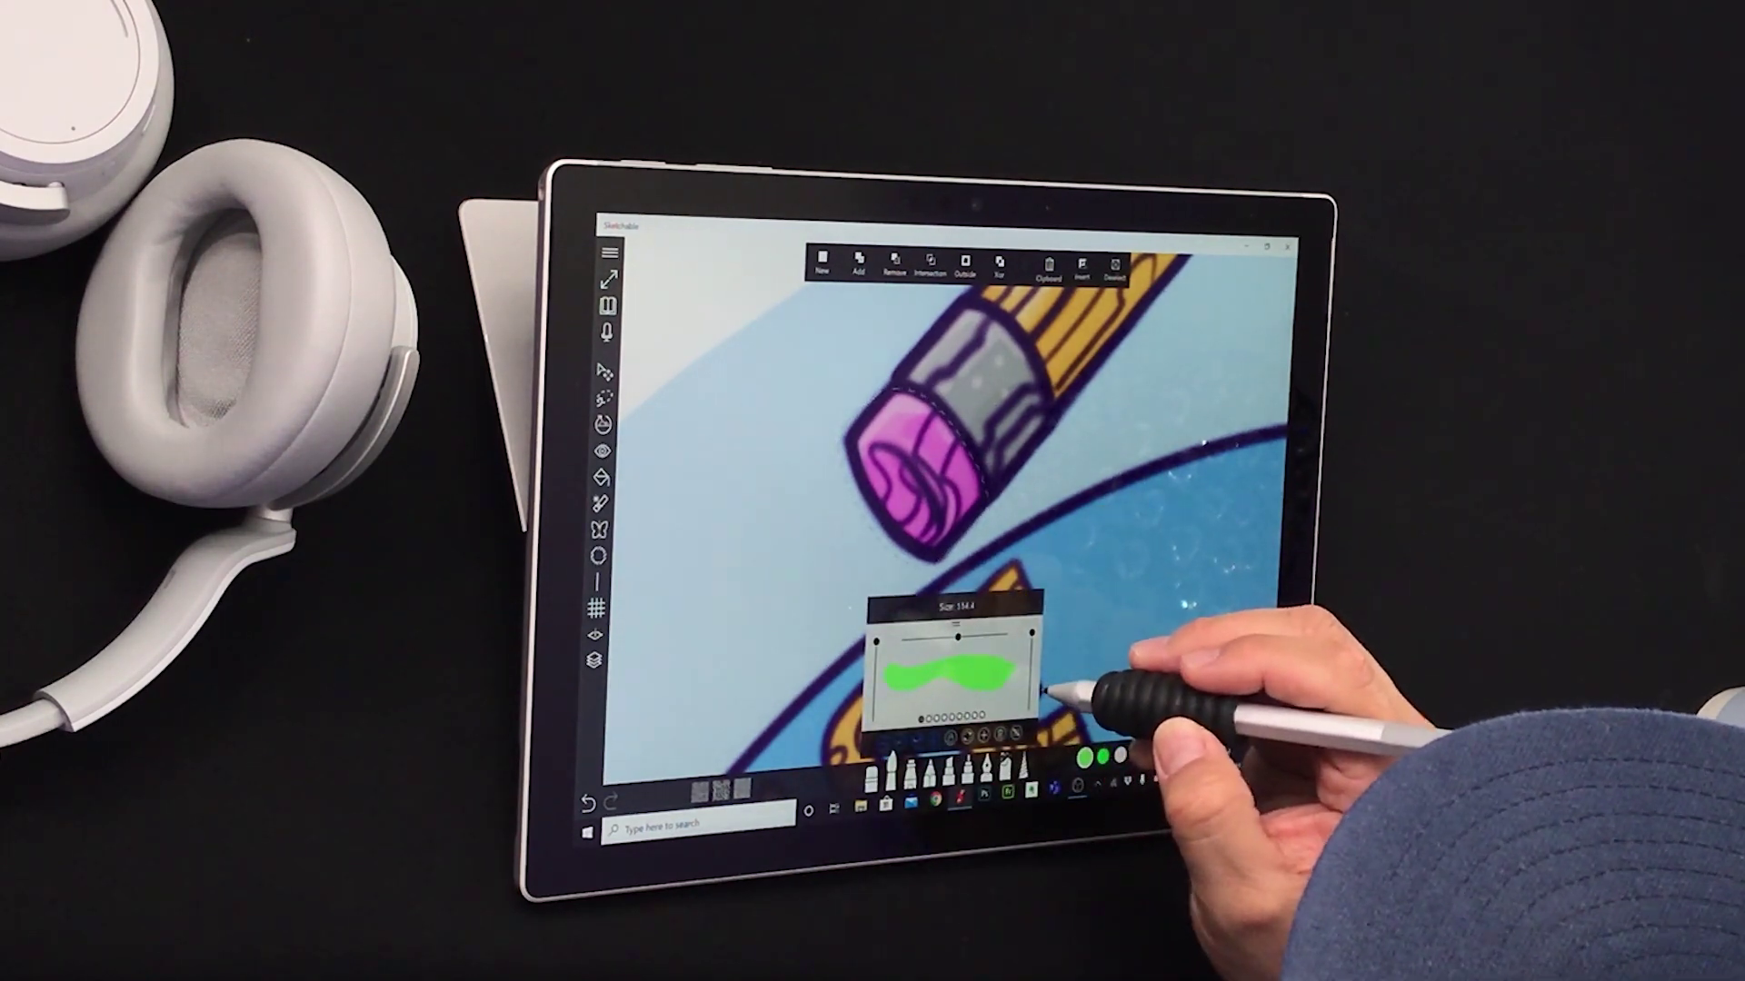
left_click(994, 604)
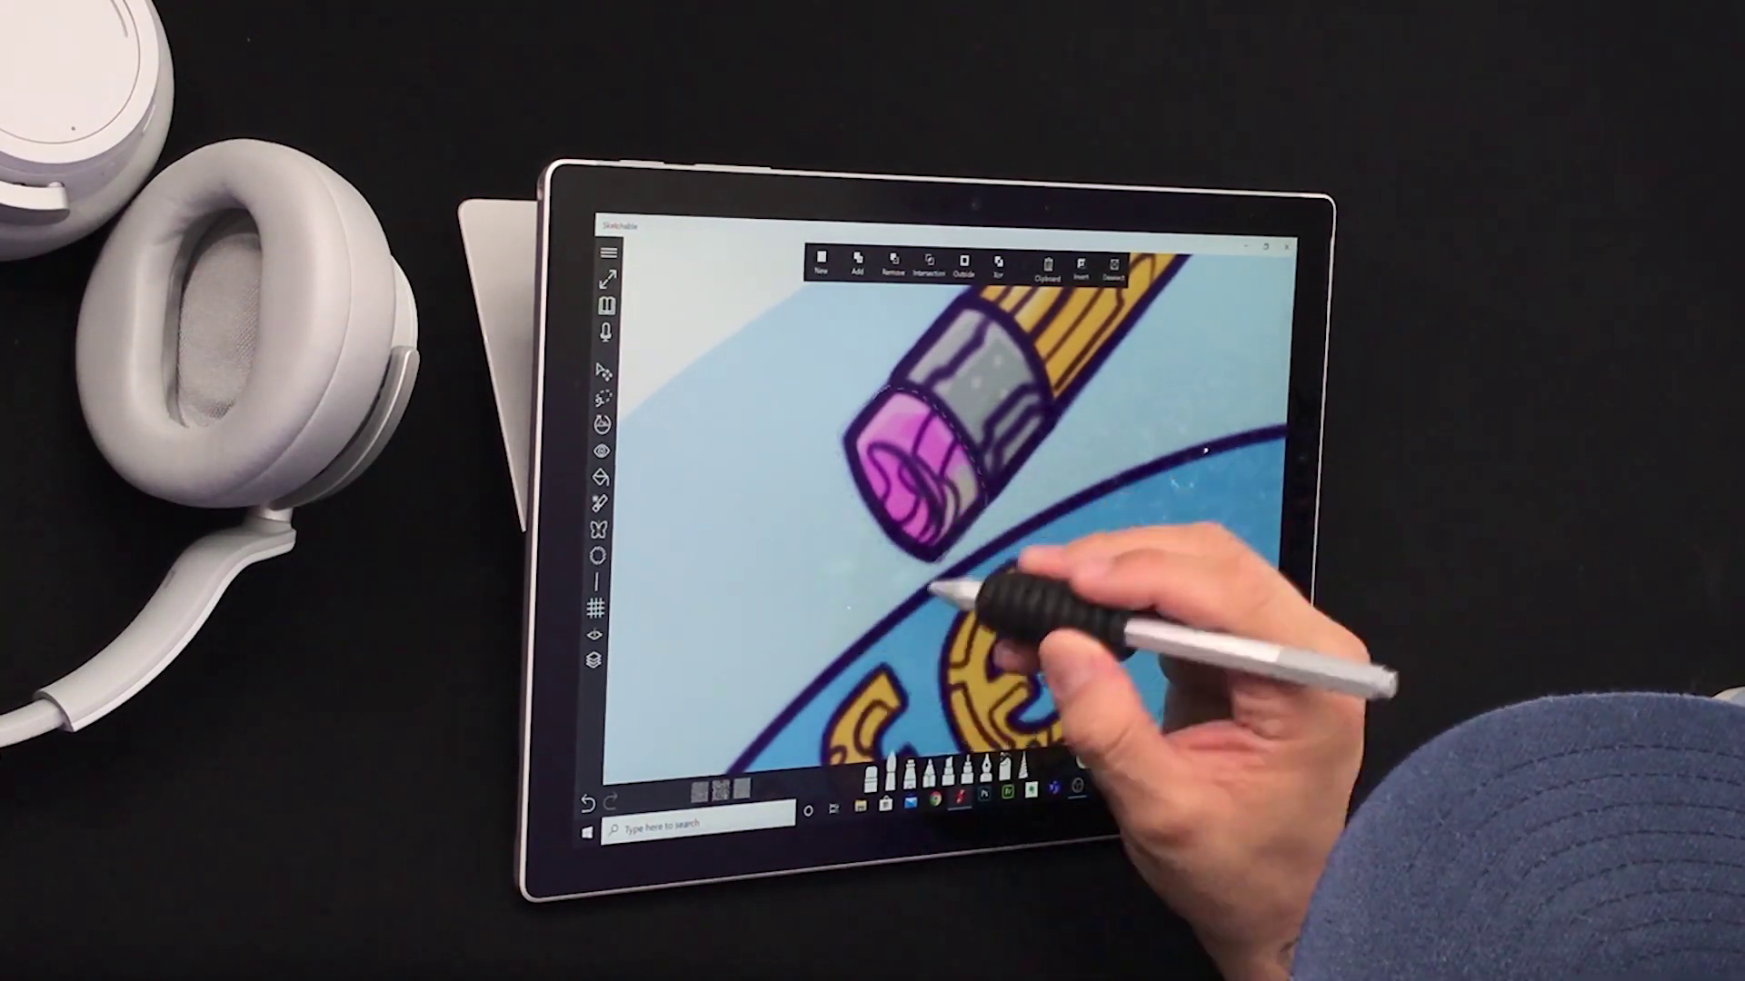
left_click_drag(1031, 499, 917, 508)
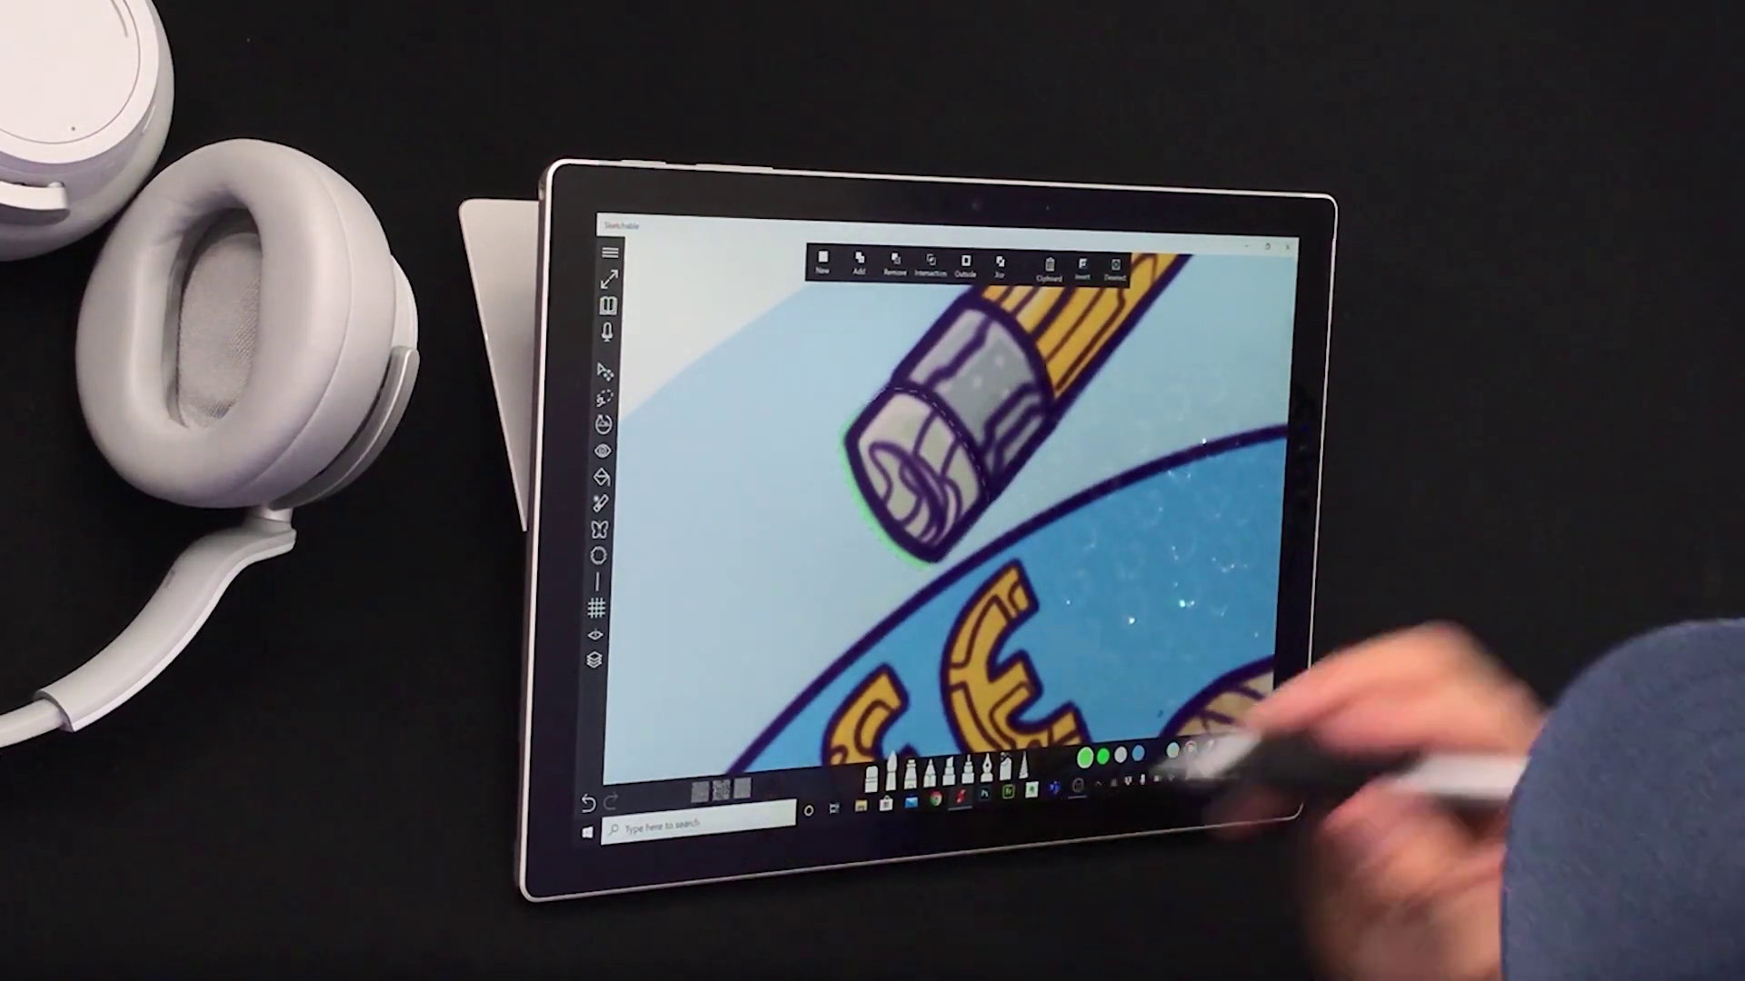
left_click(709, 795)
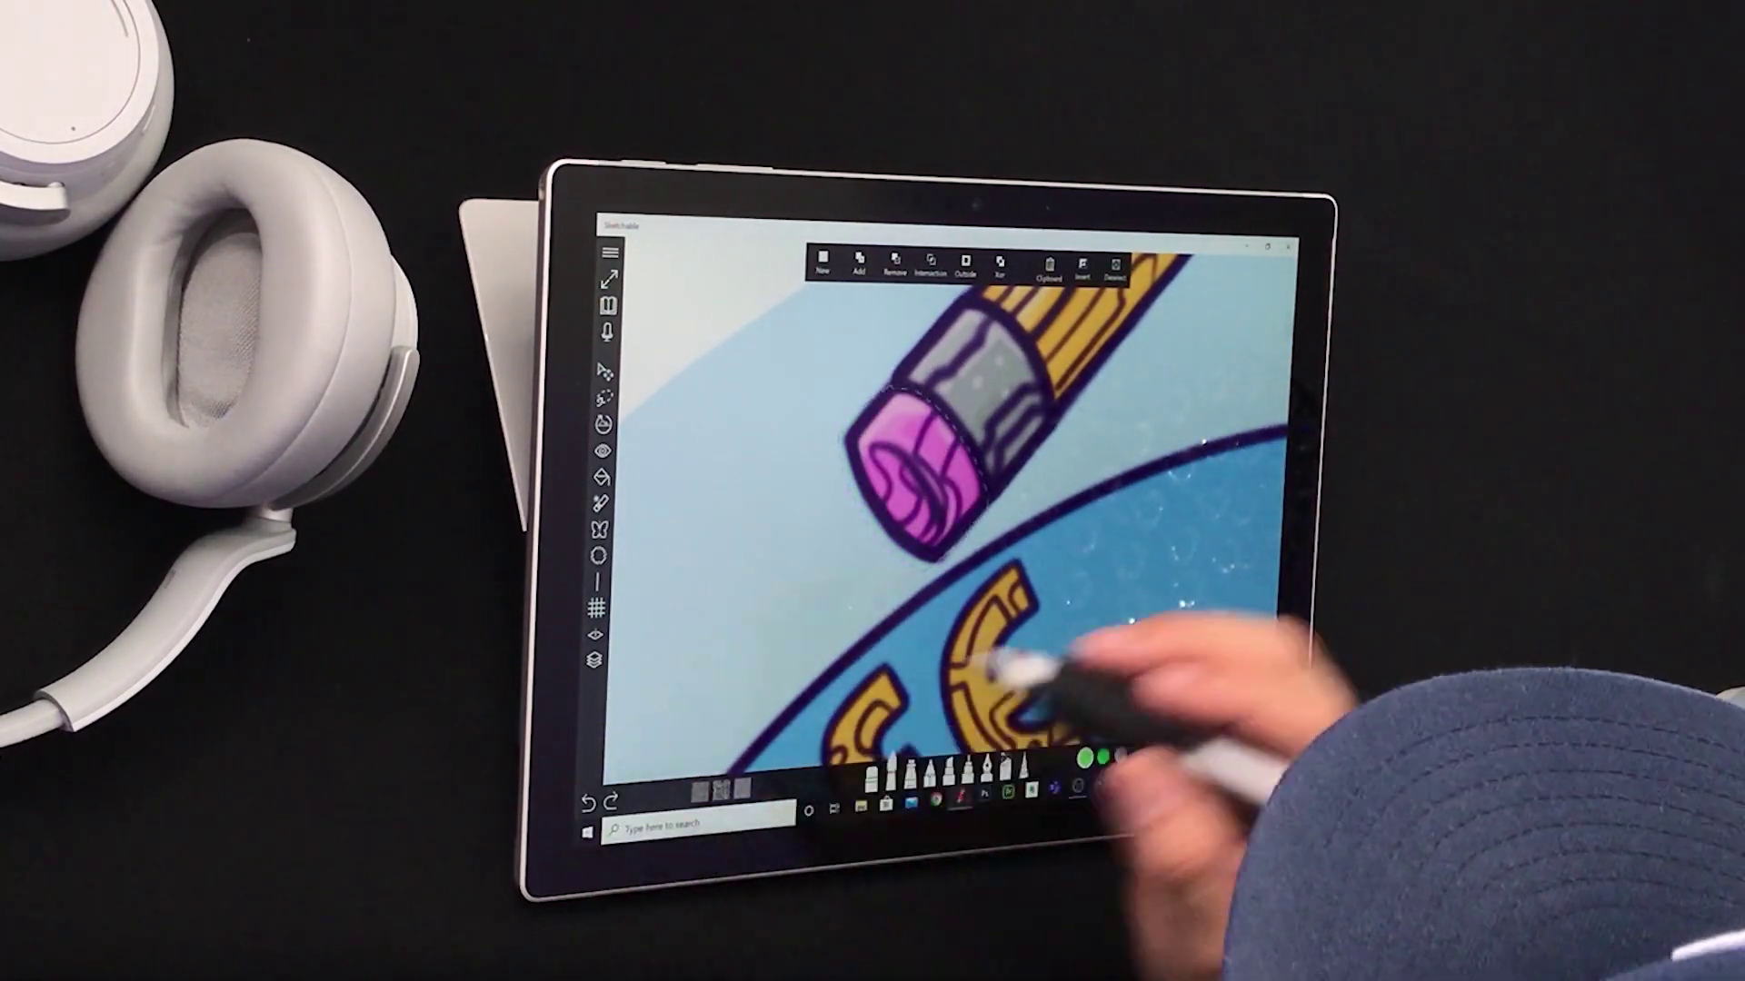
left_click(895, 259)
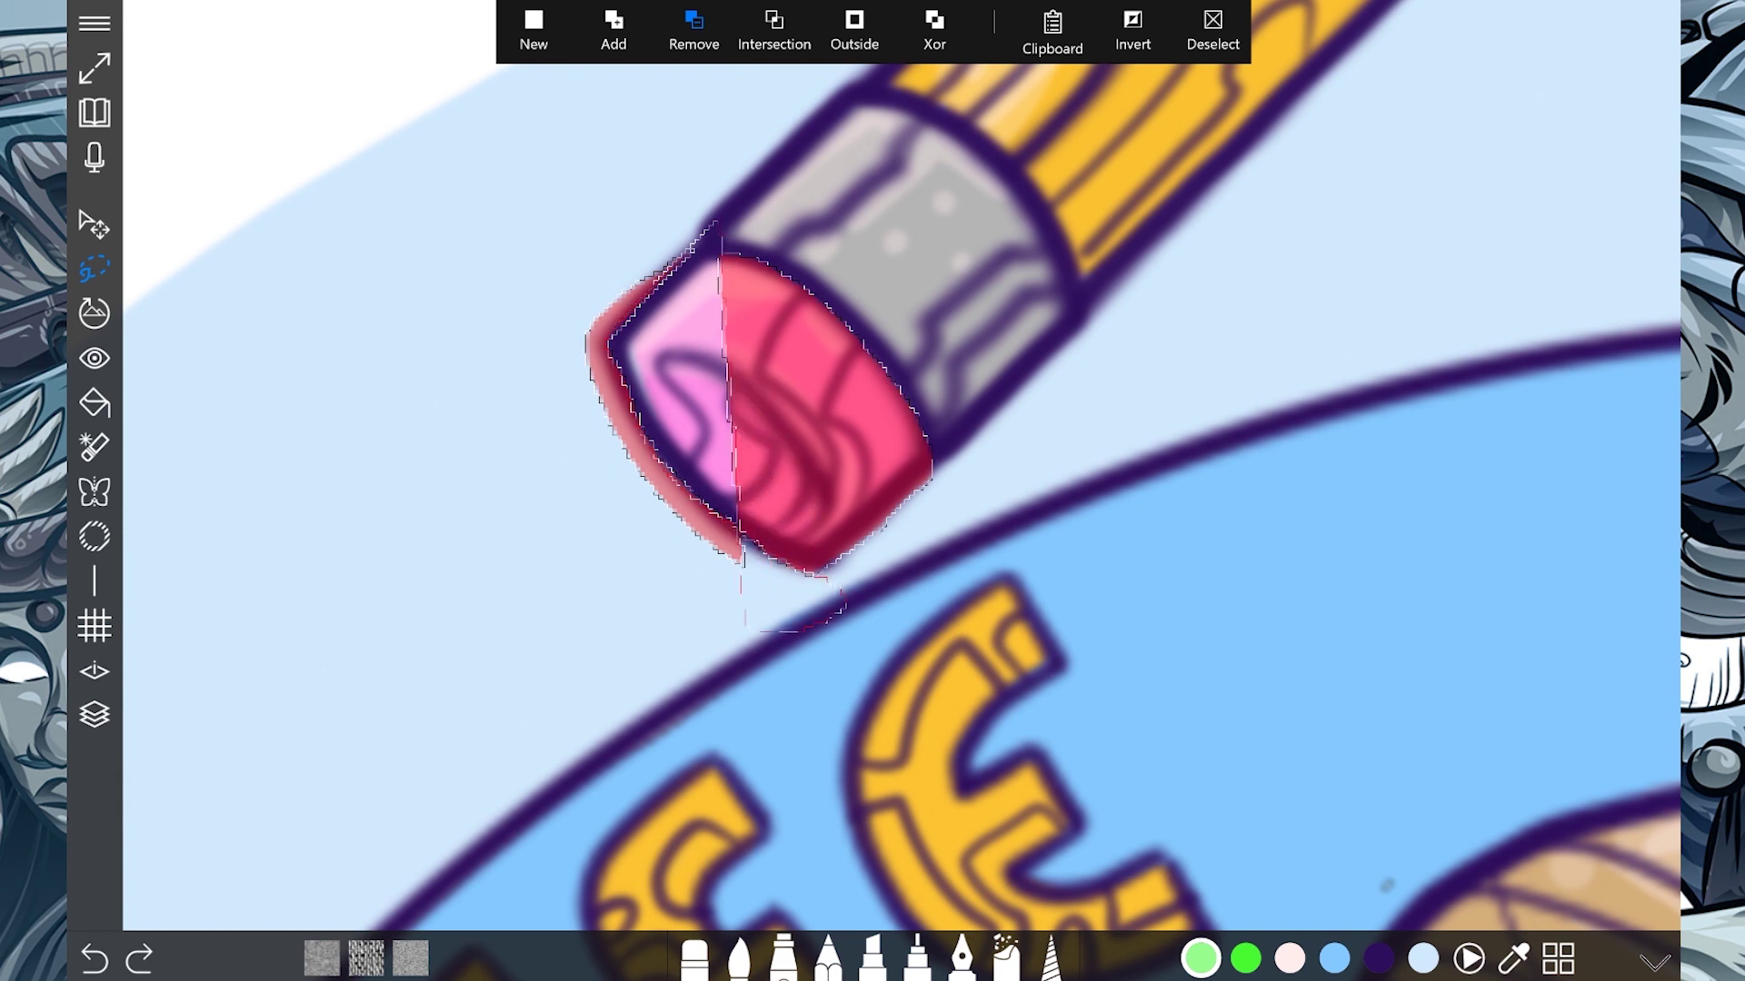
left_click_drag(710, 225, 839, 614)
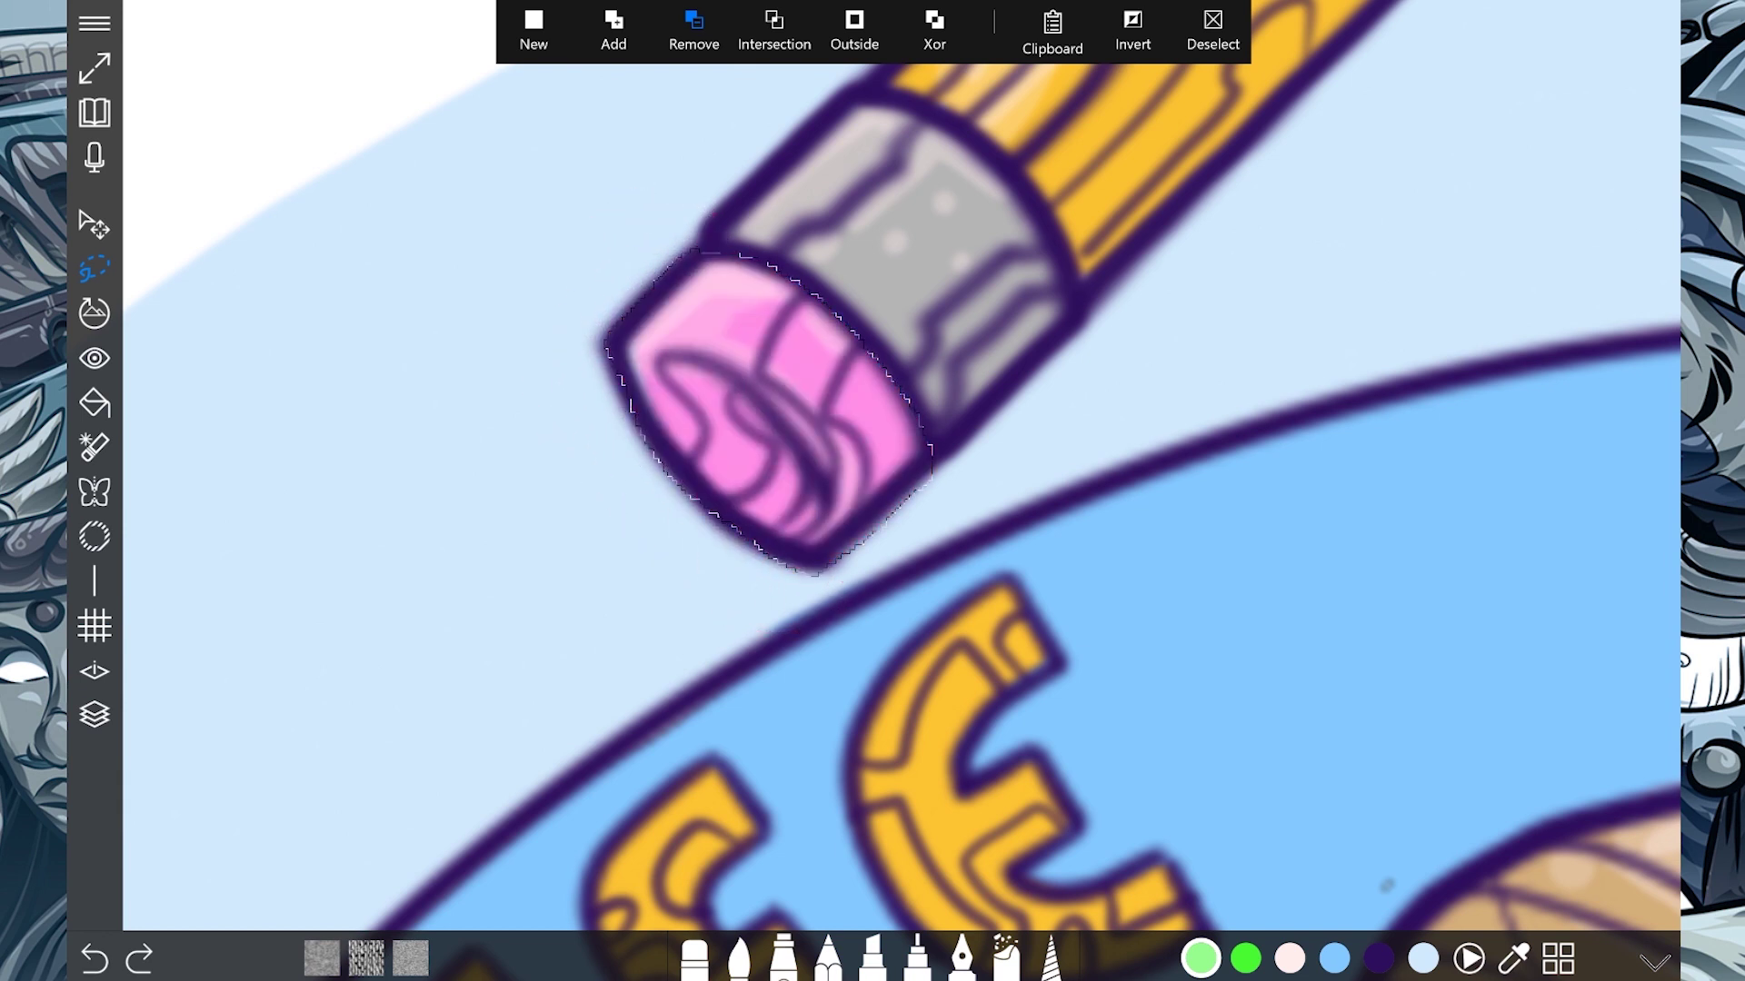
Step: Redraw extra lasso loops to extend and trim the selection around the eraser
left_click_drag(780, 634, 796, 672)
left_click_drag(814, 573, 900, 625)
left_click_drag(602, 440, 813, 570)
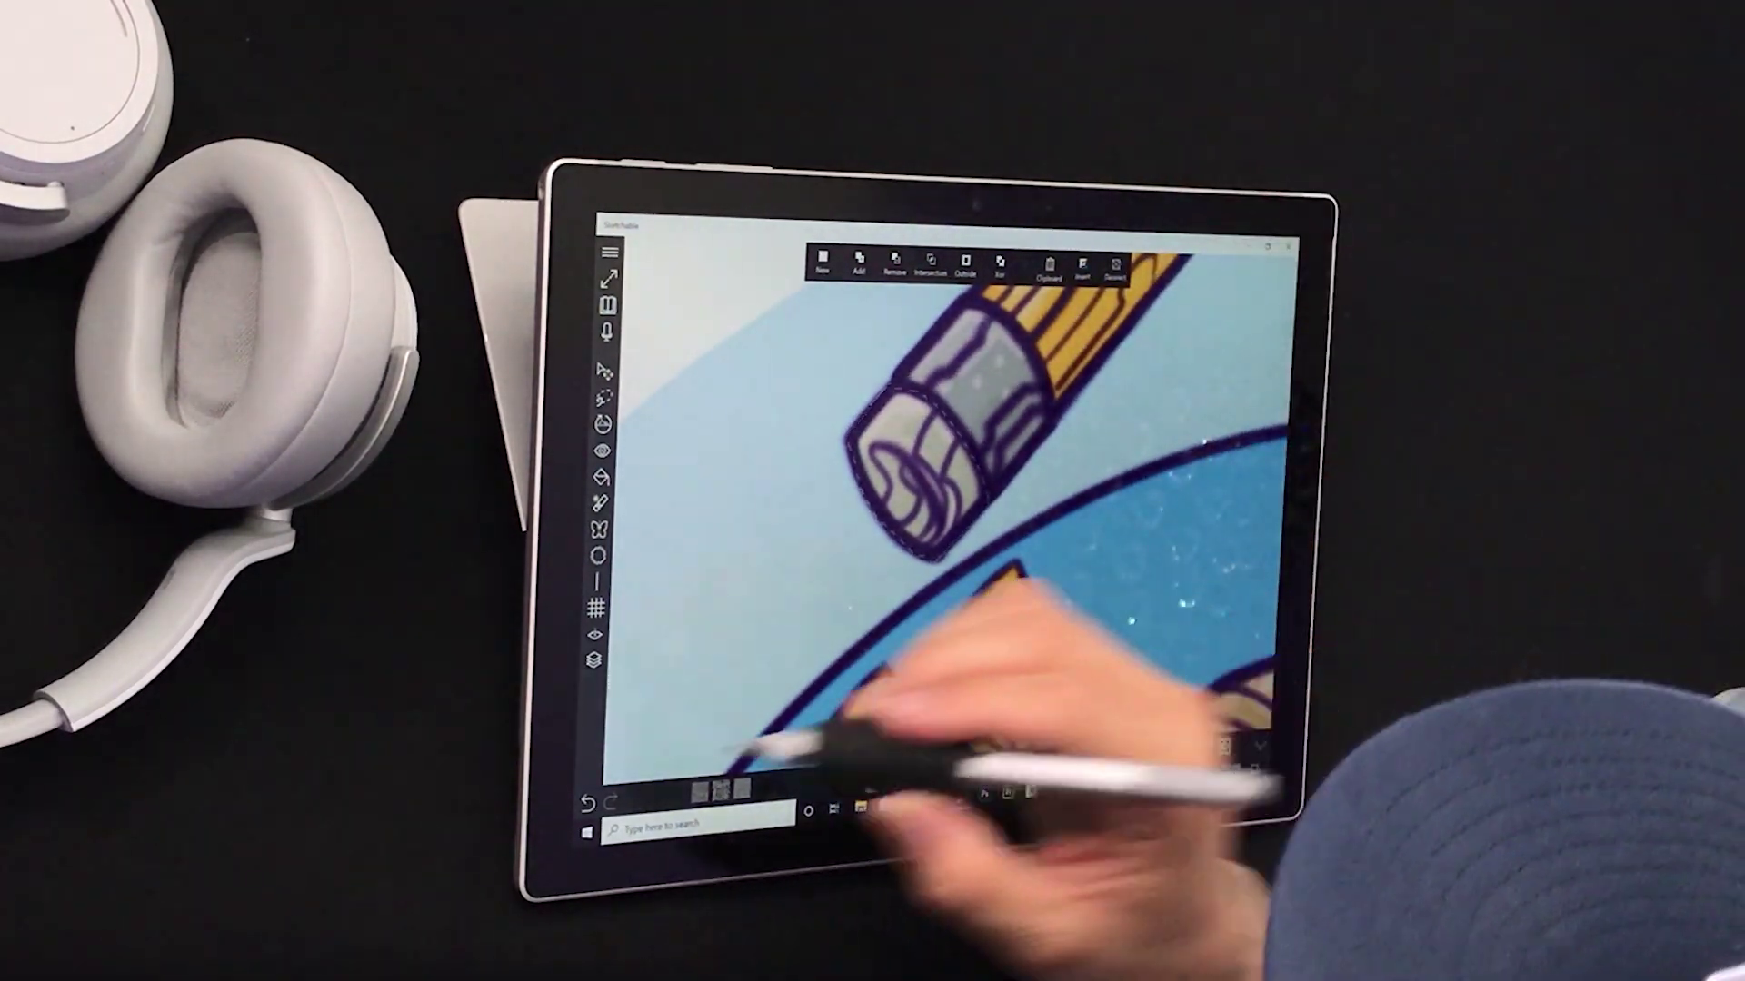
Step: Copy the selected eraser piece to the clipboard and zoom out to the whole illustration
left_click(702, 797)
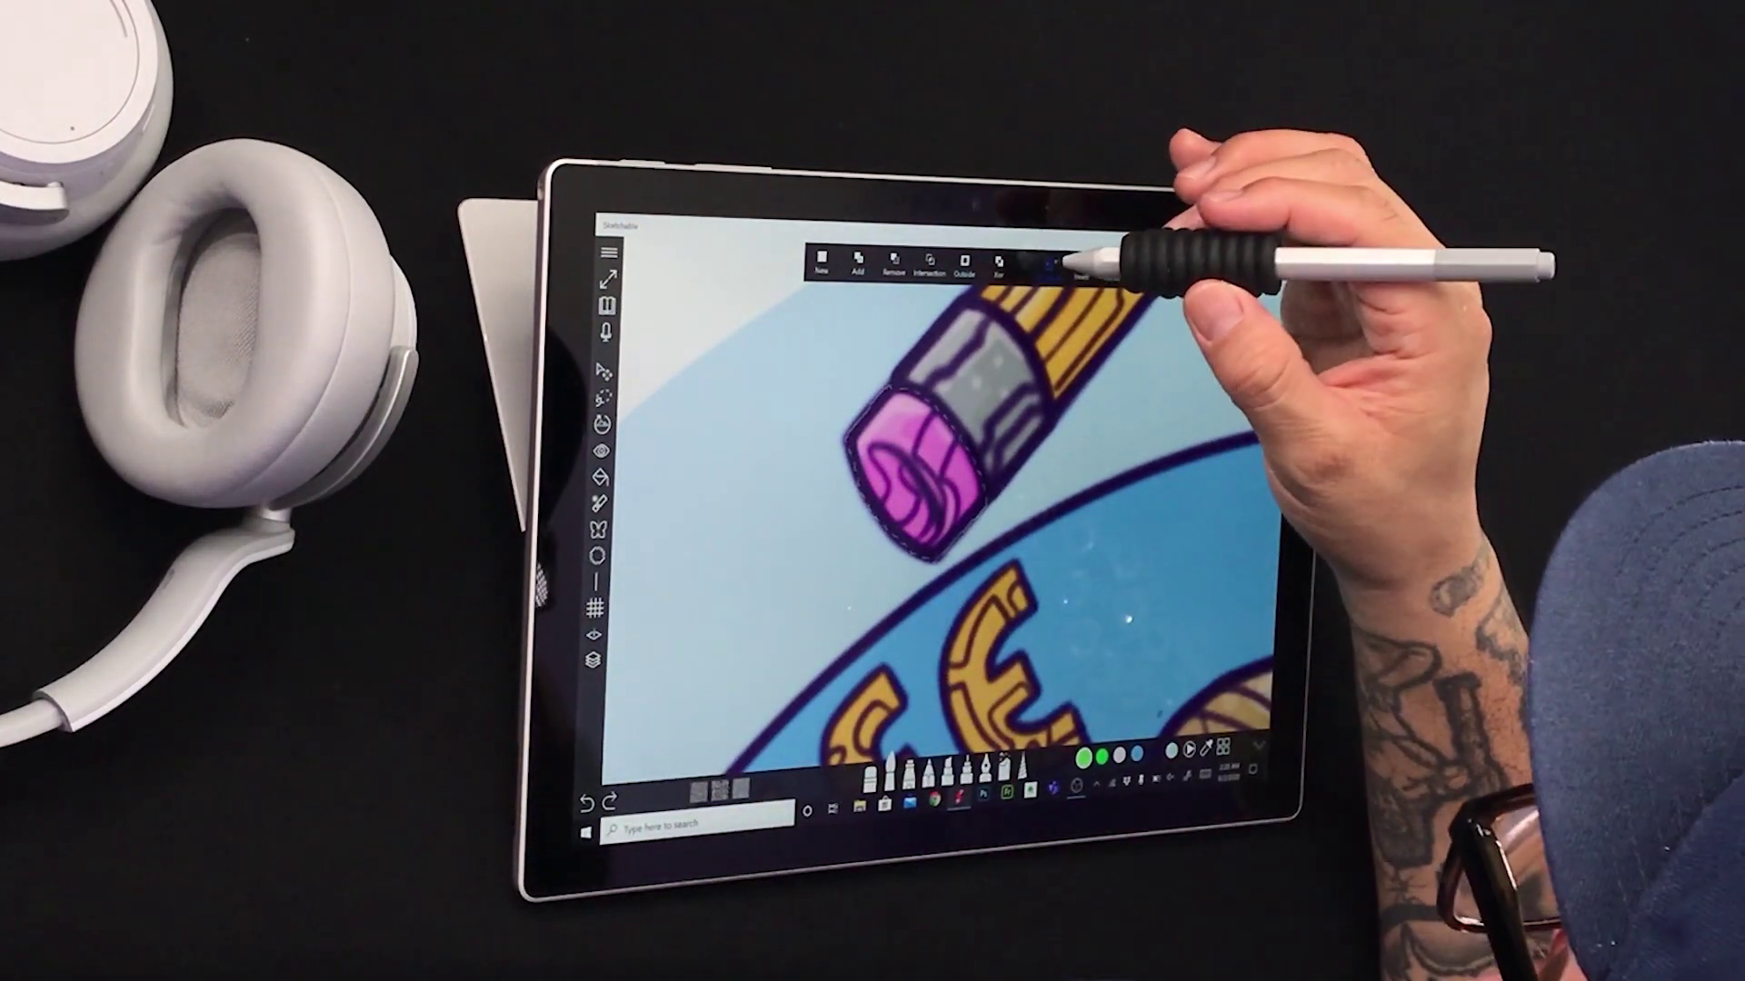
left_click(1050, 267)
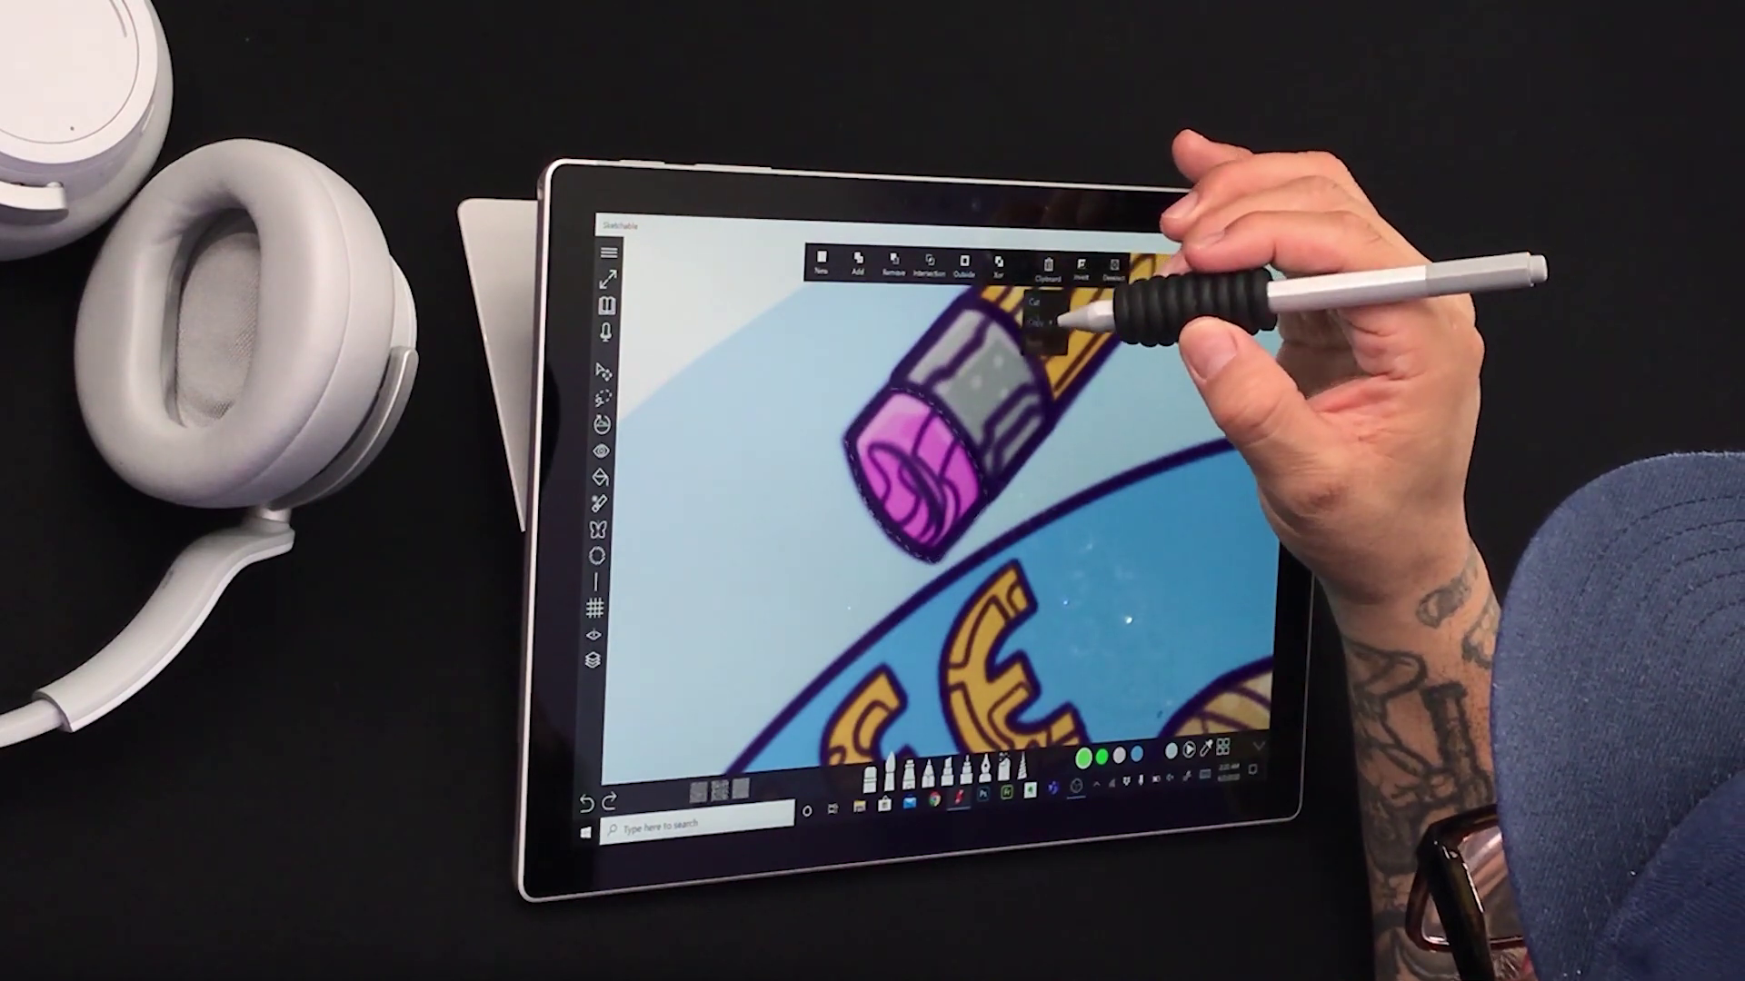
left_click(1043, 311)
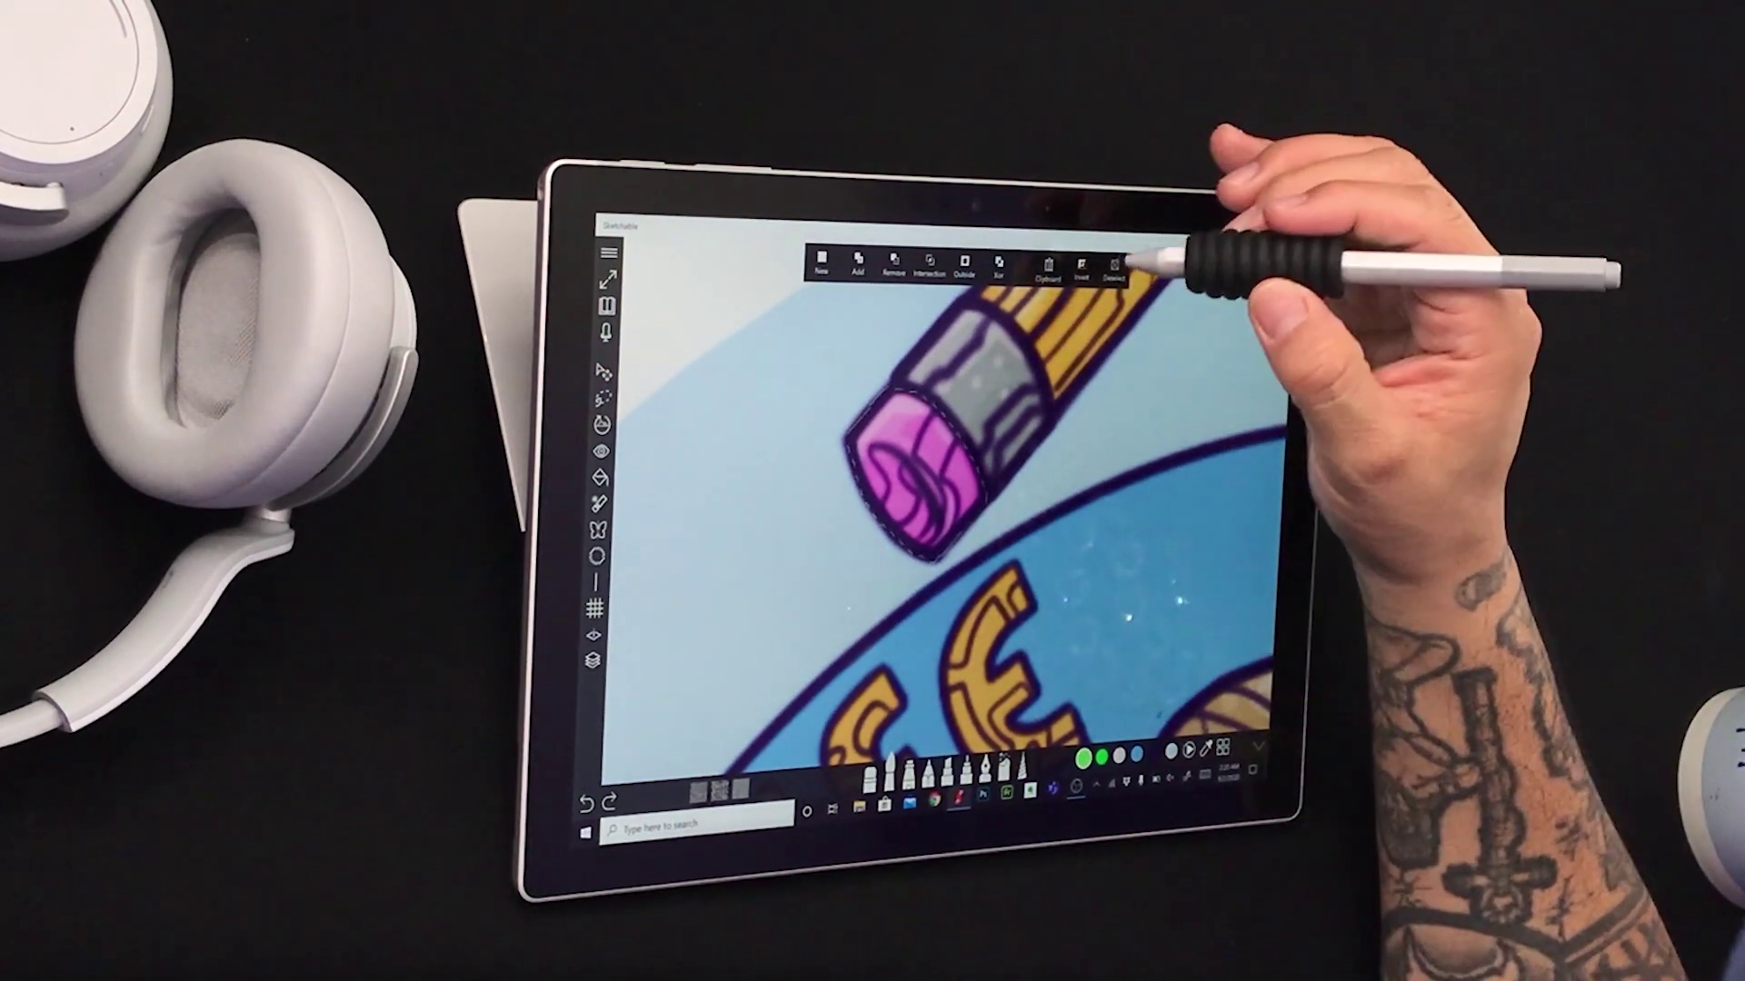
left_click(1158, 455)
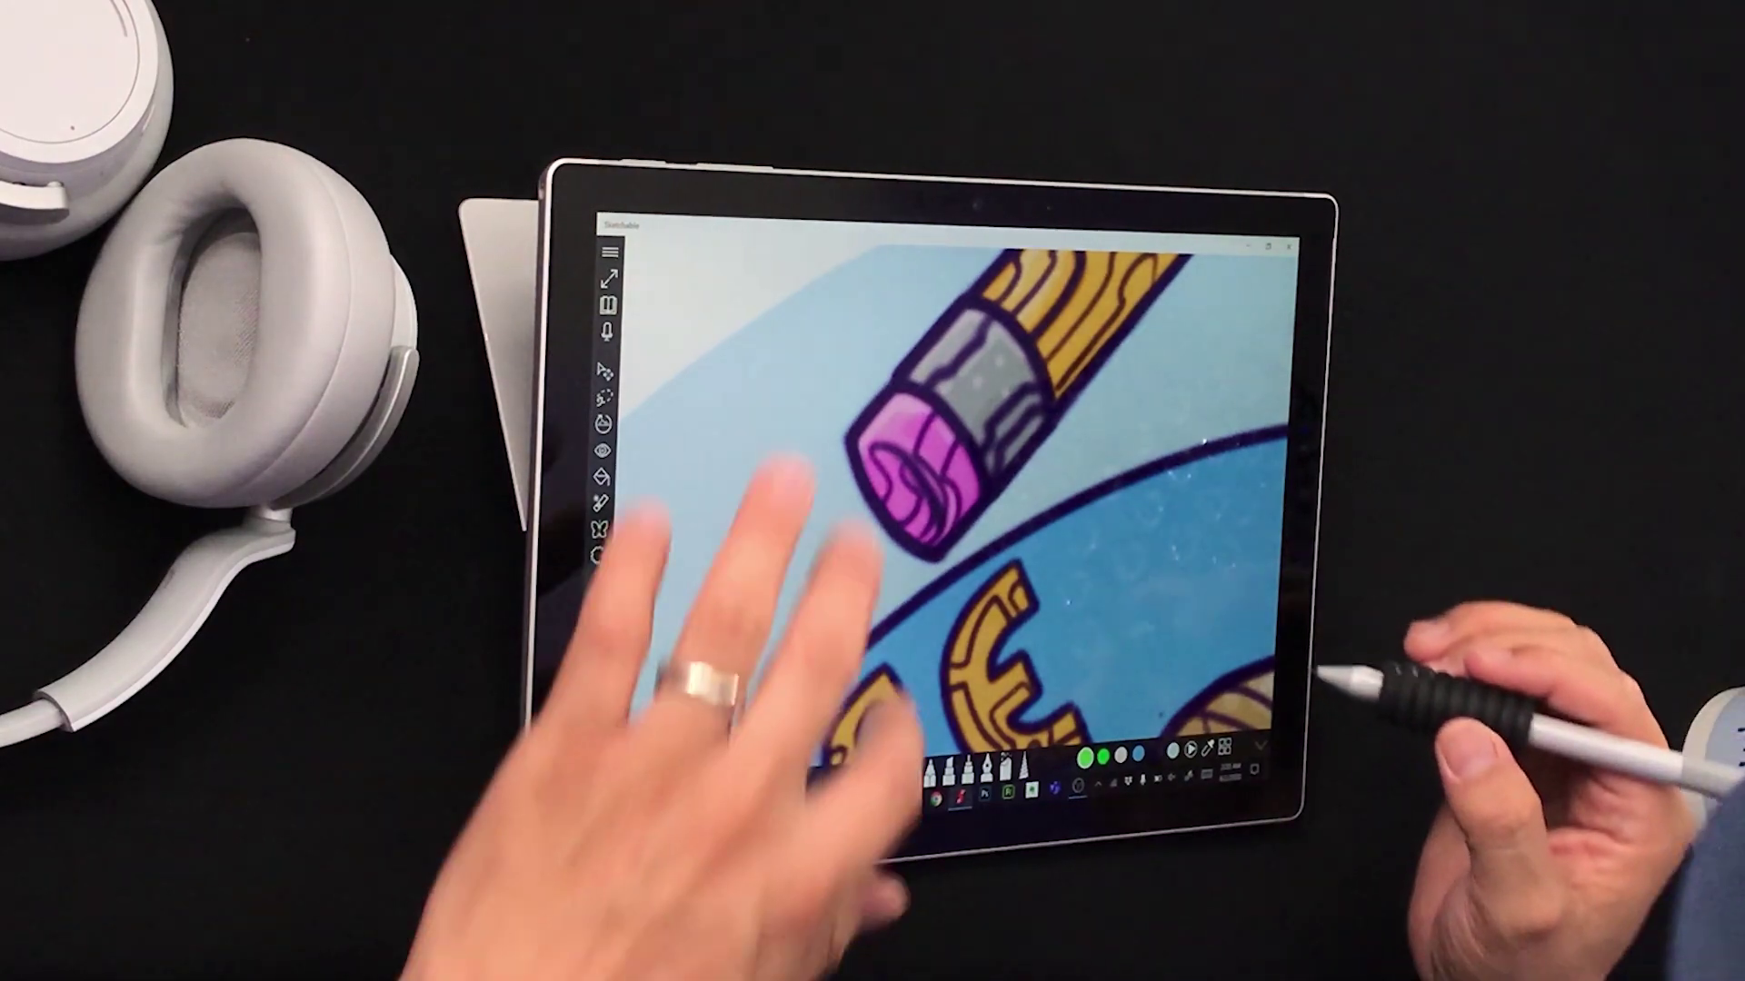
scroll(764, 518, "down", 5)
scroll(763, 451, "down", 3)
scroll(783, 423, "down", 3)
scroll(797, 395, "down", 3)
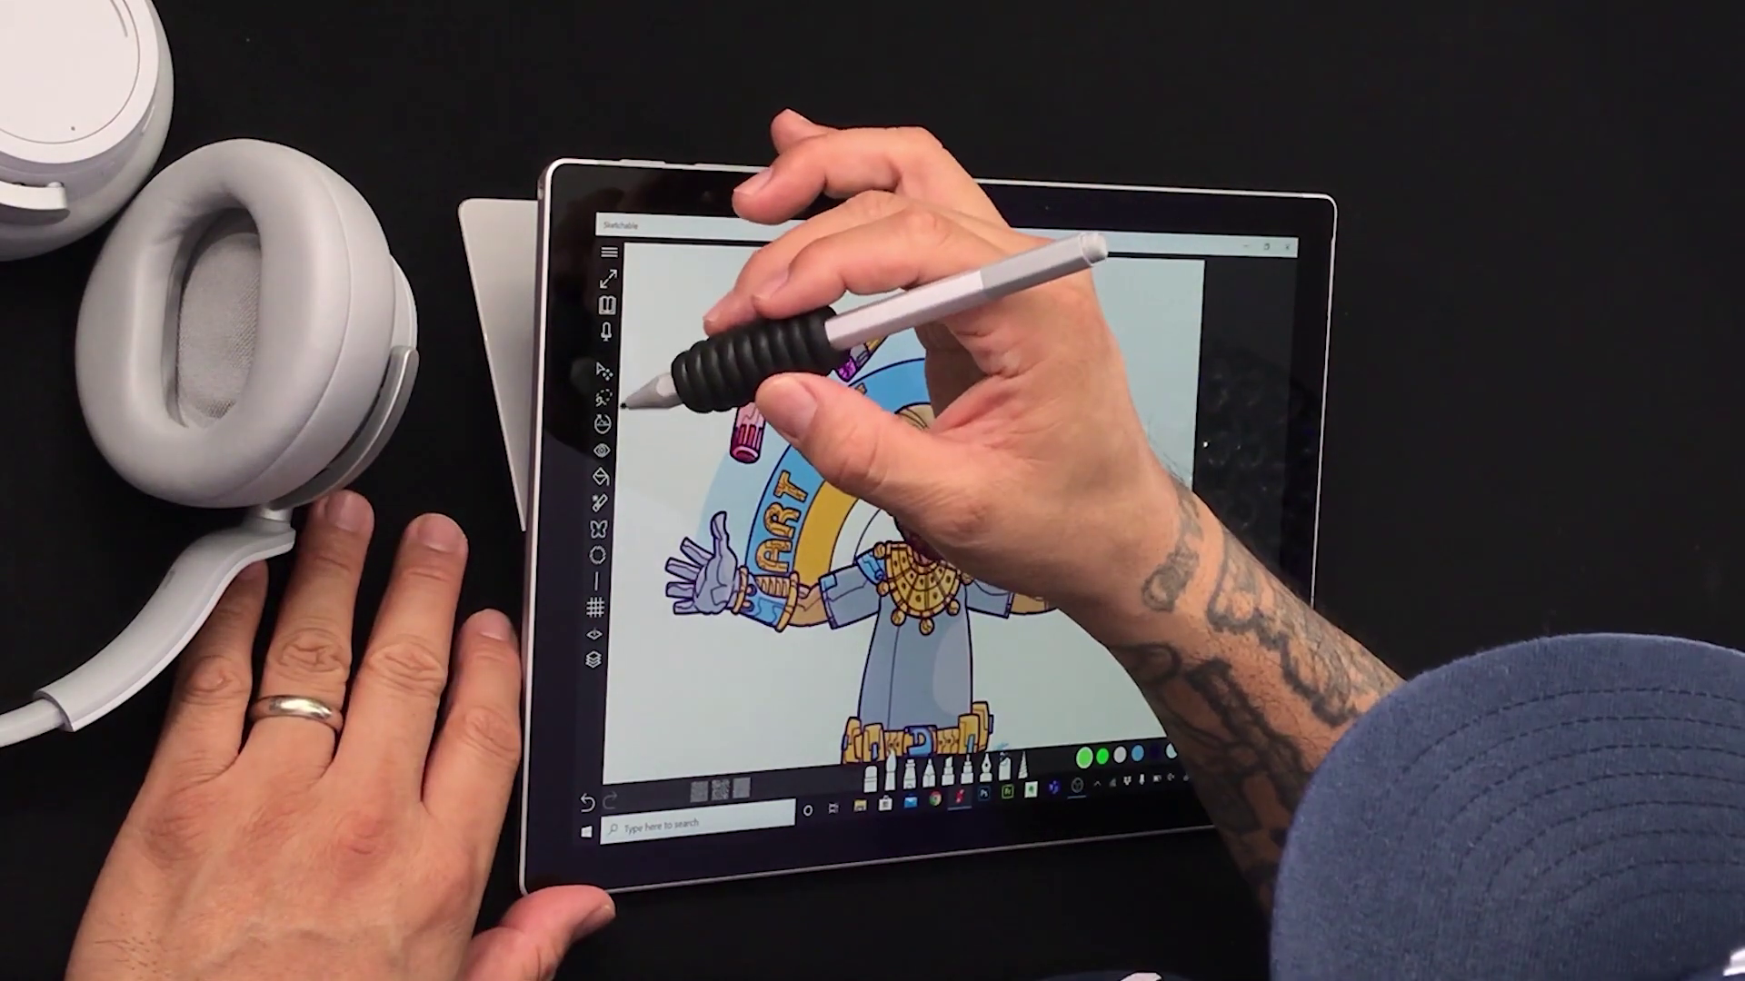
Step: Paste the eraser piece via Menu > File and move it beside the pencil
left_click(610, 393)
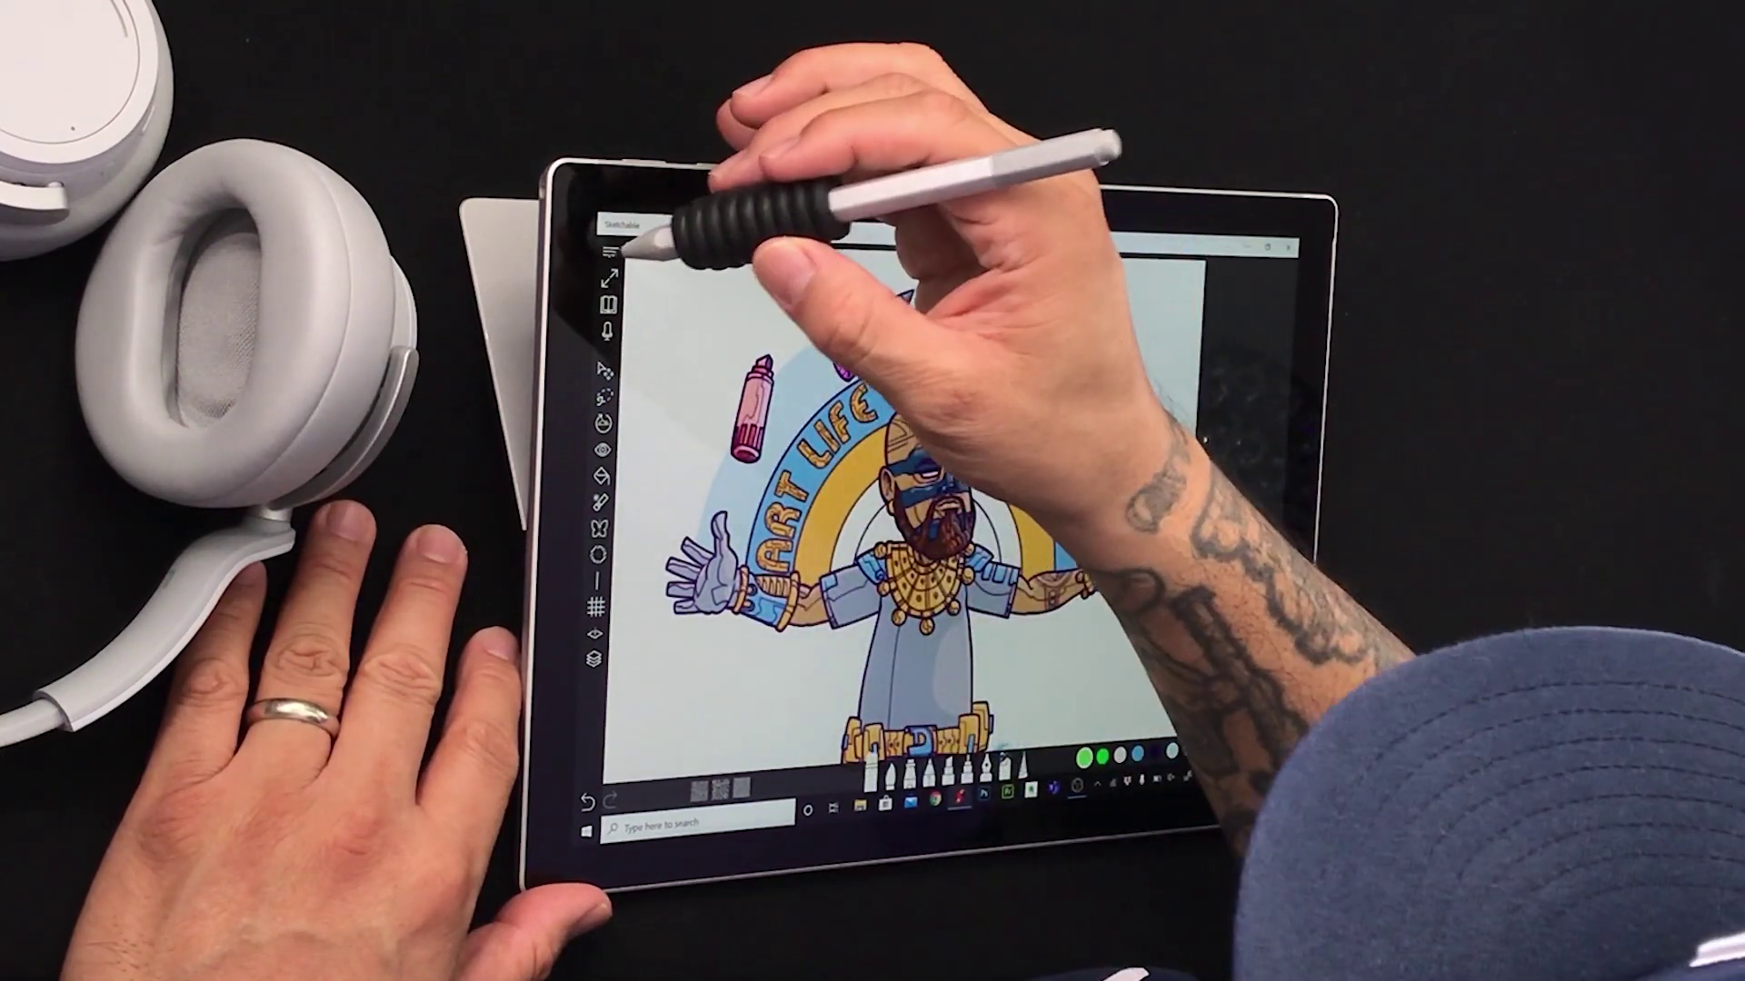
left_click(610, 253)
left_click(637, 334)
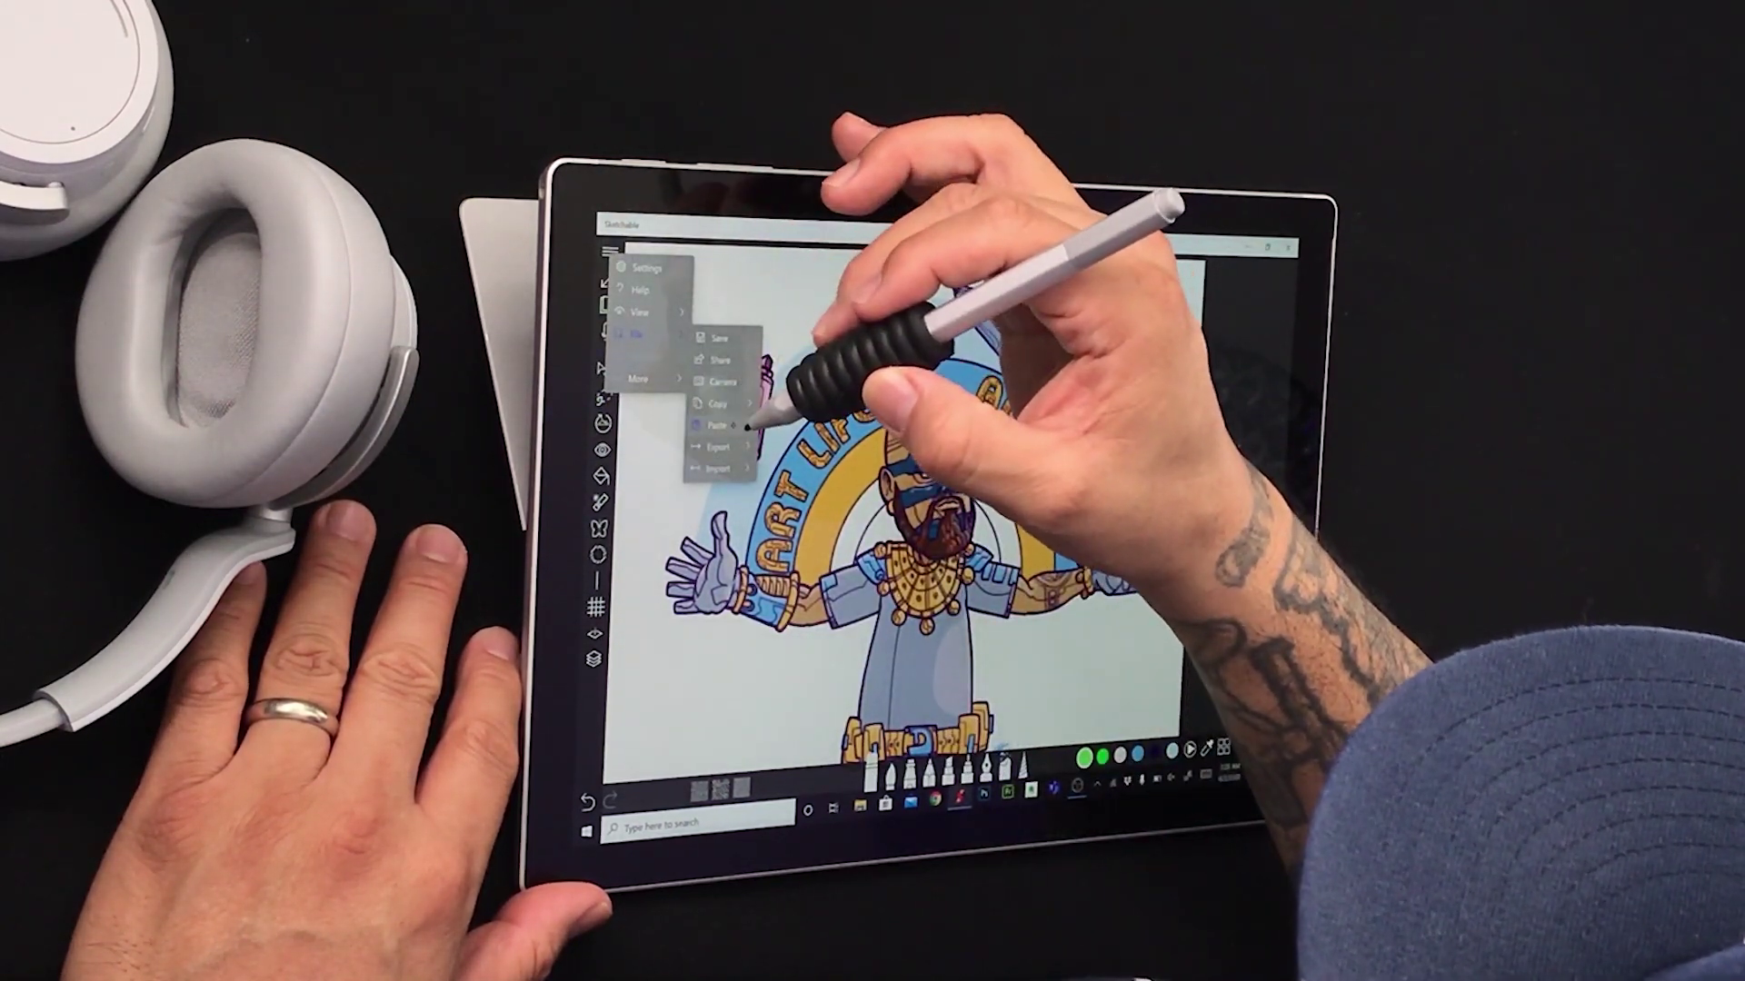
left_click(742, 423)
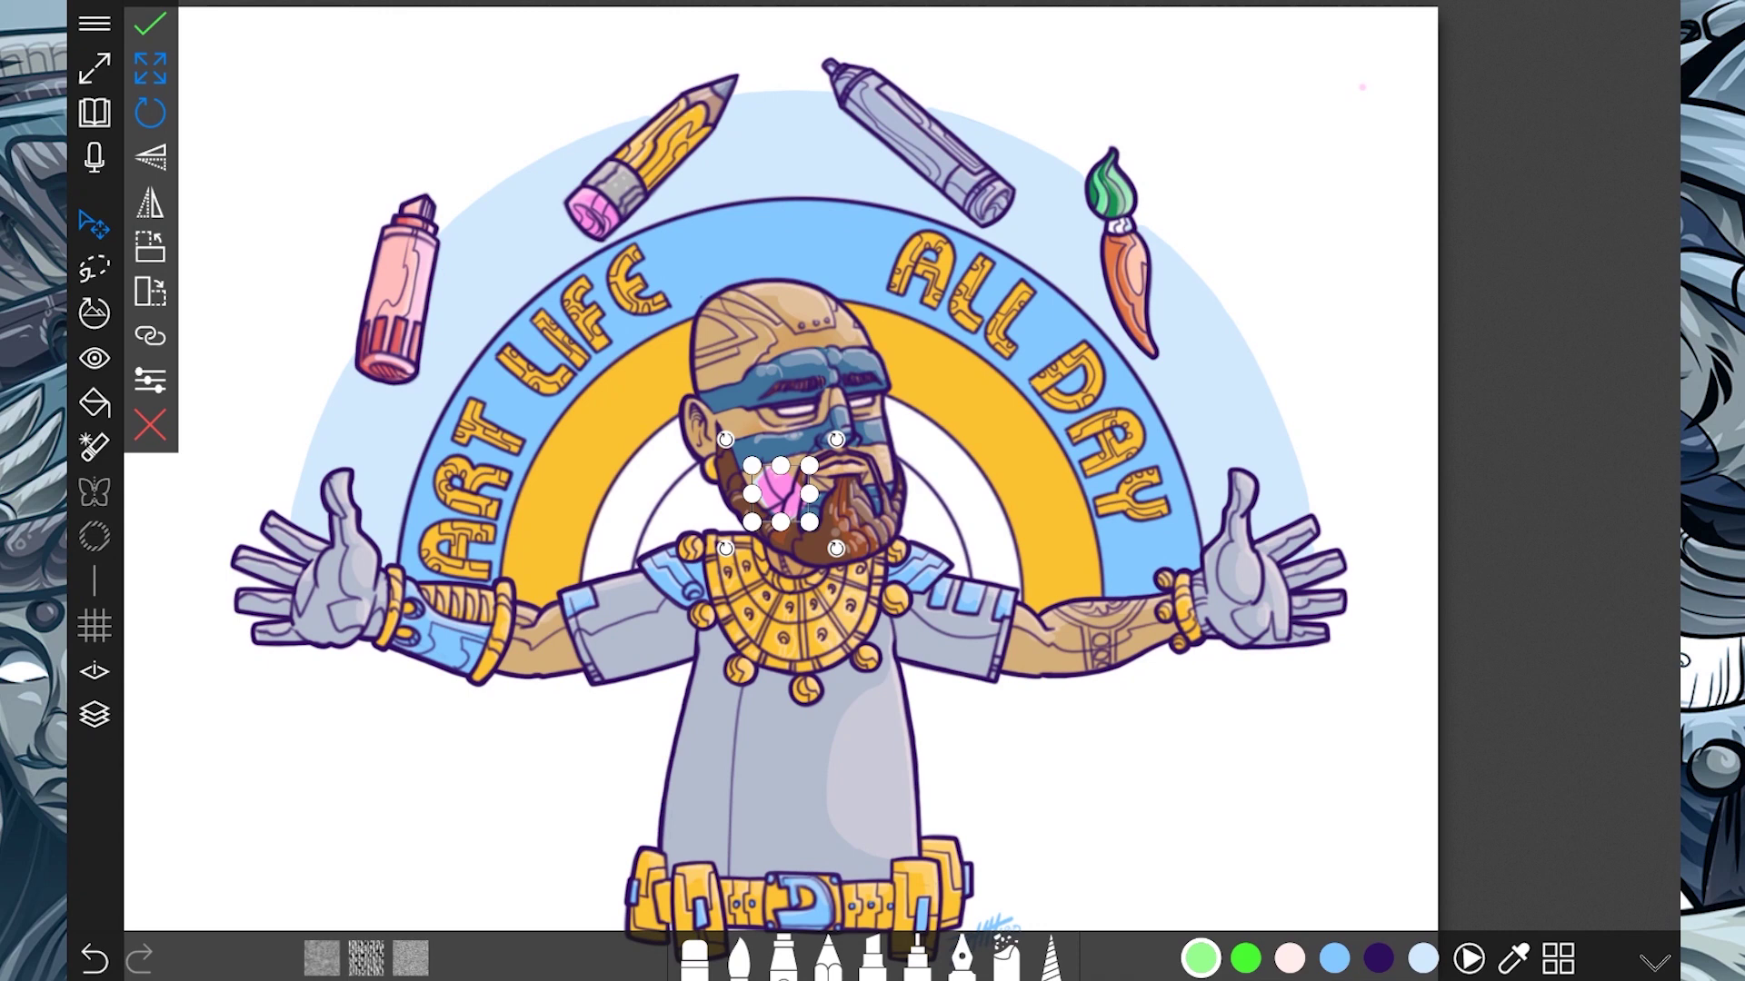
left_click(150, 23)
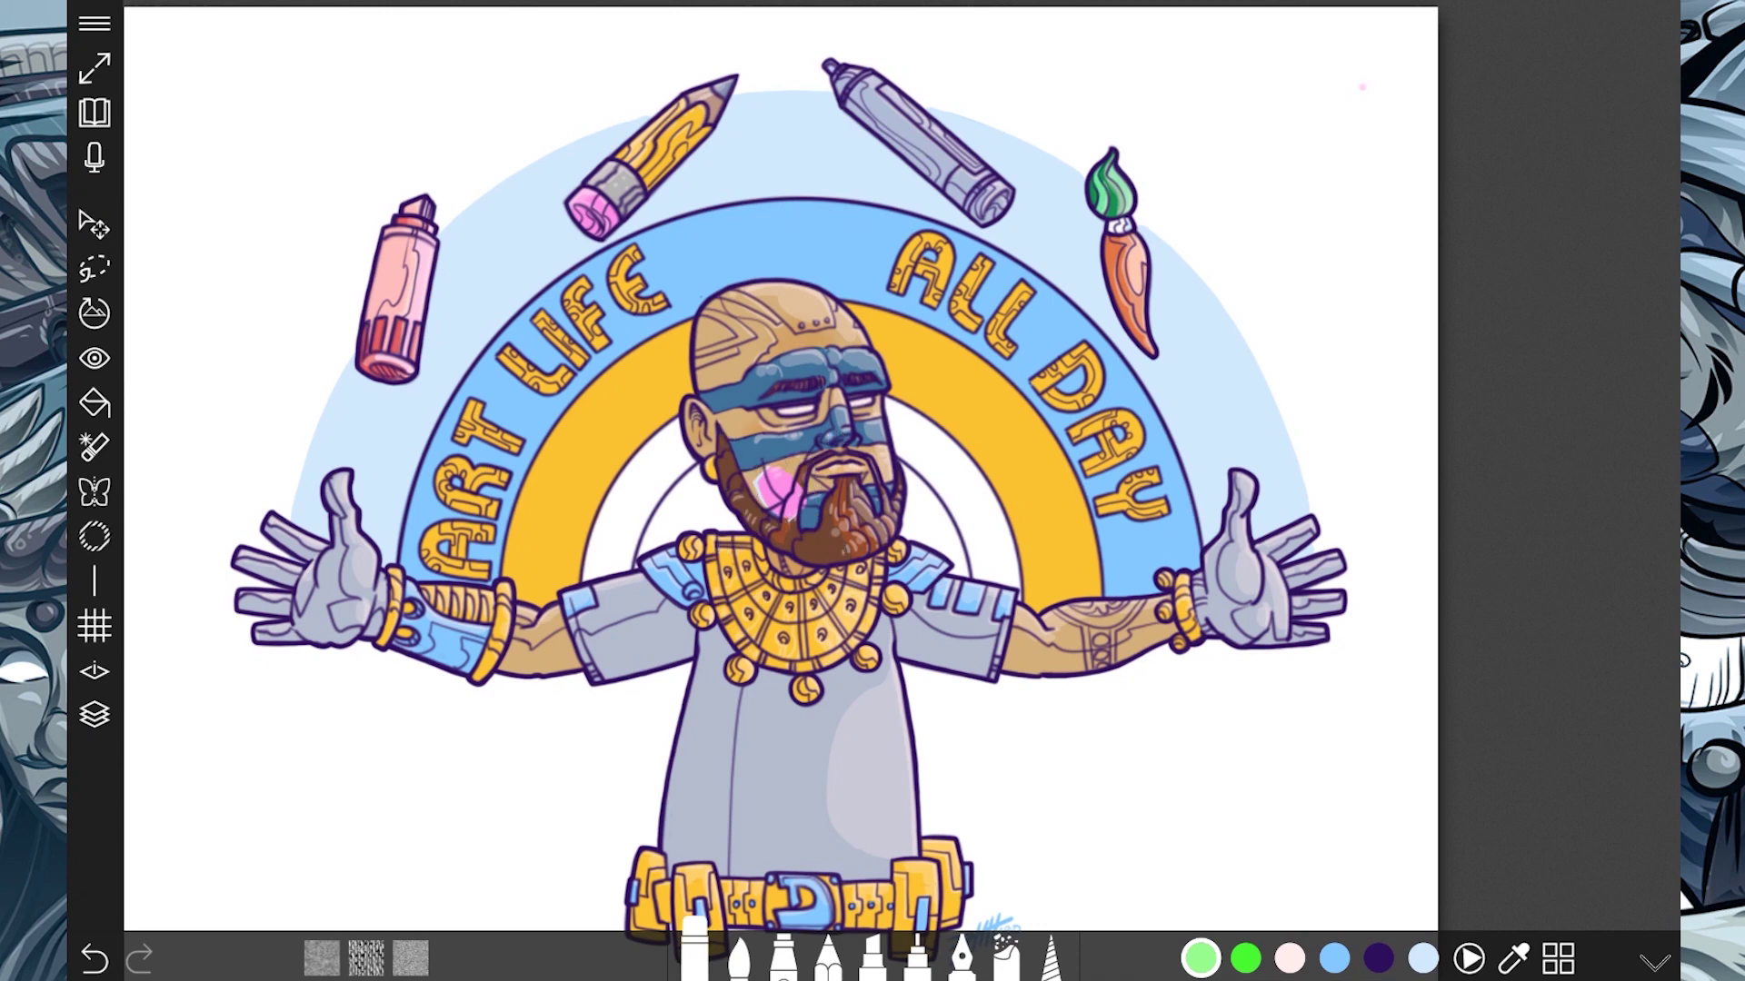
left_click(93, 714)
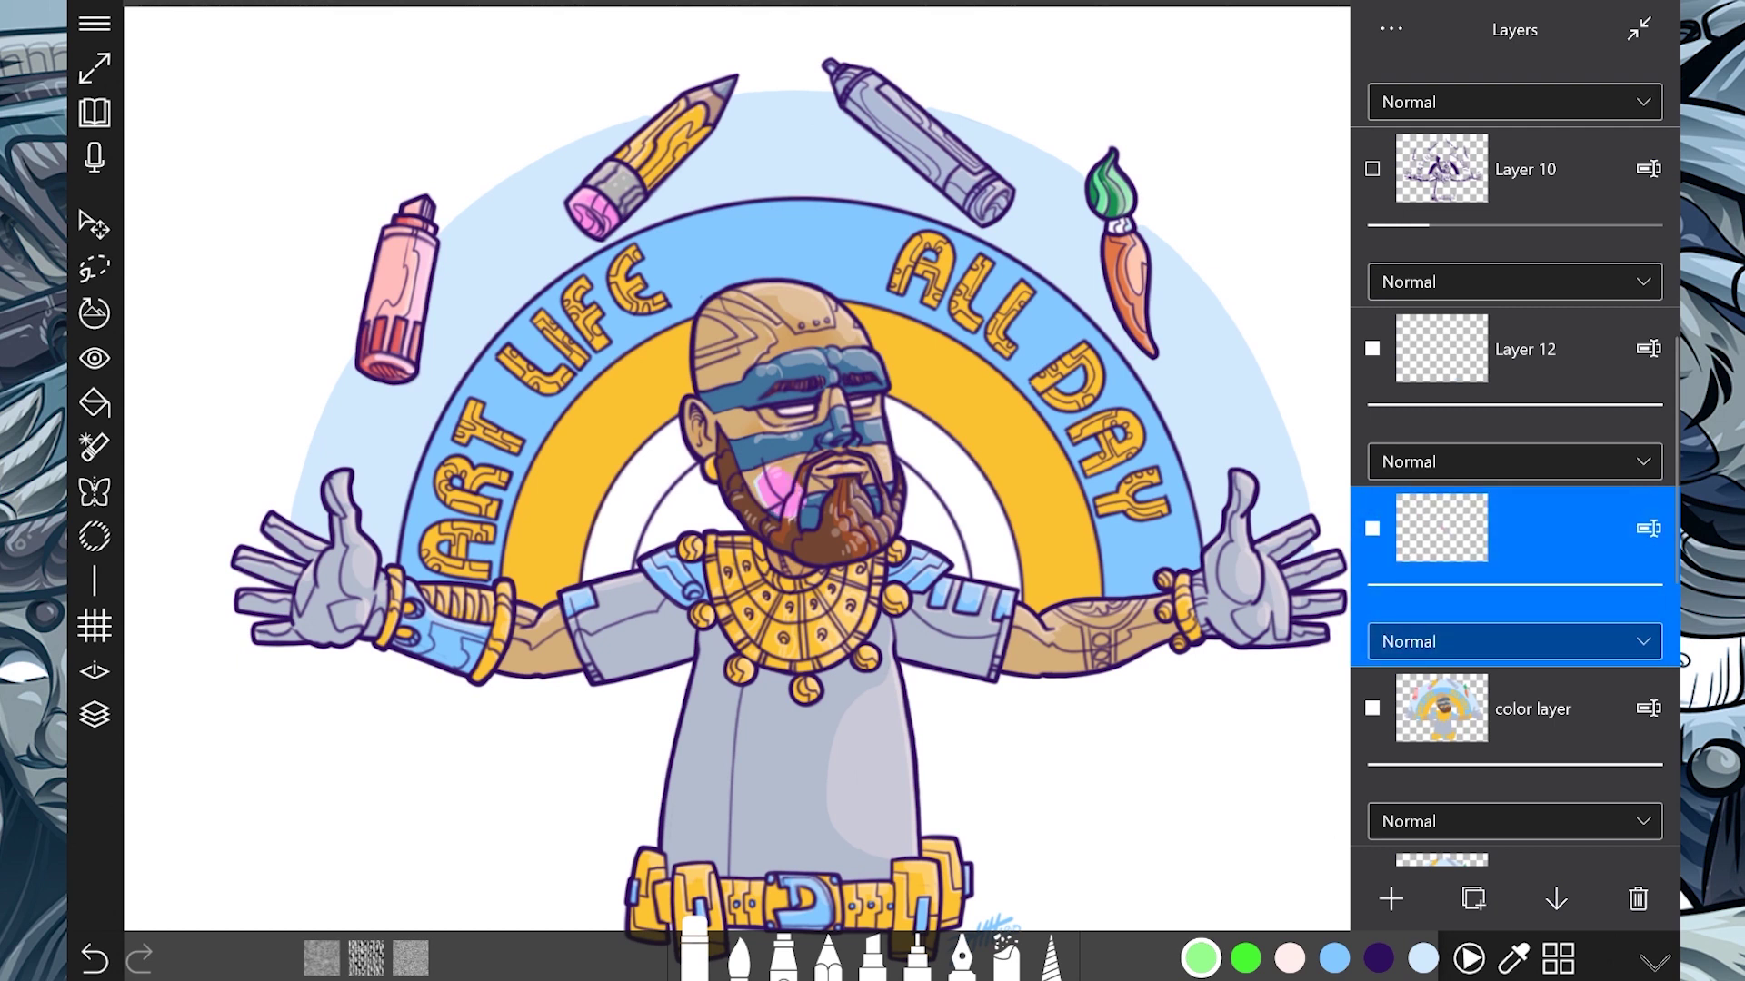
left_click(94, 223)
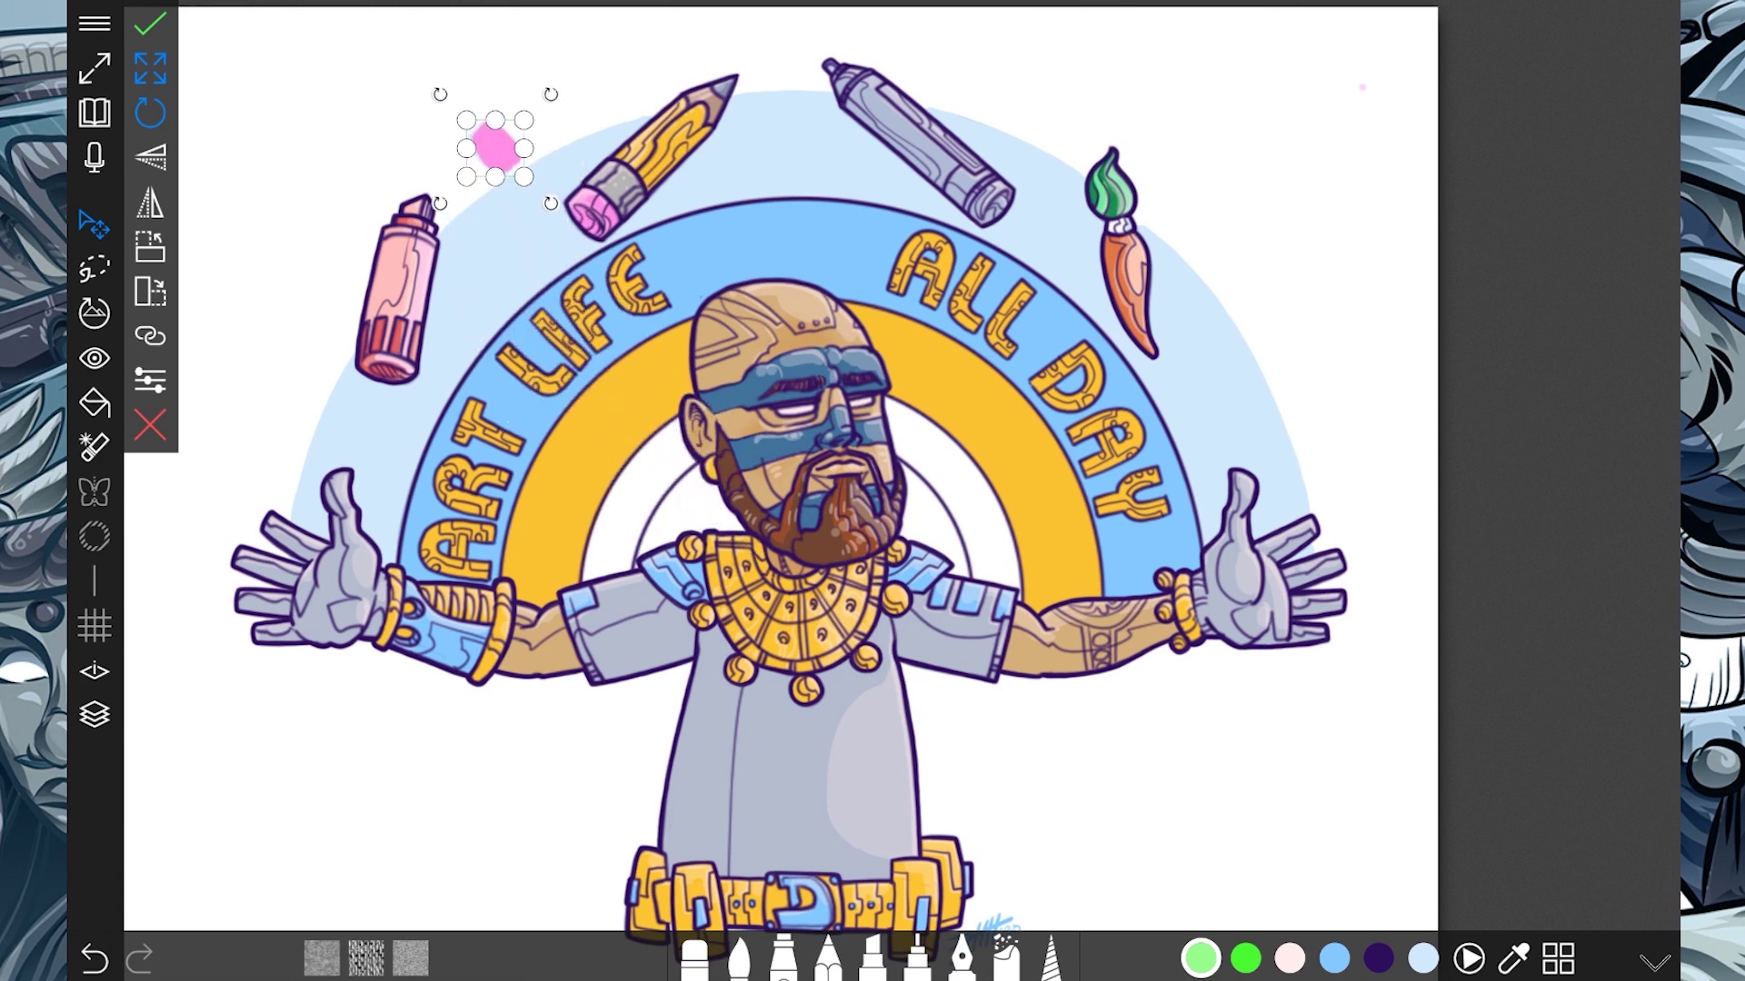
key("Return")
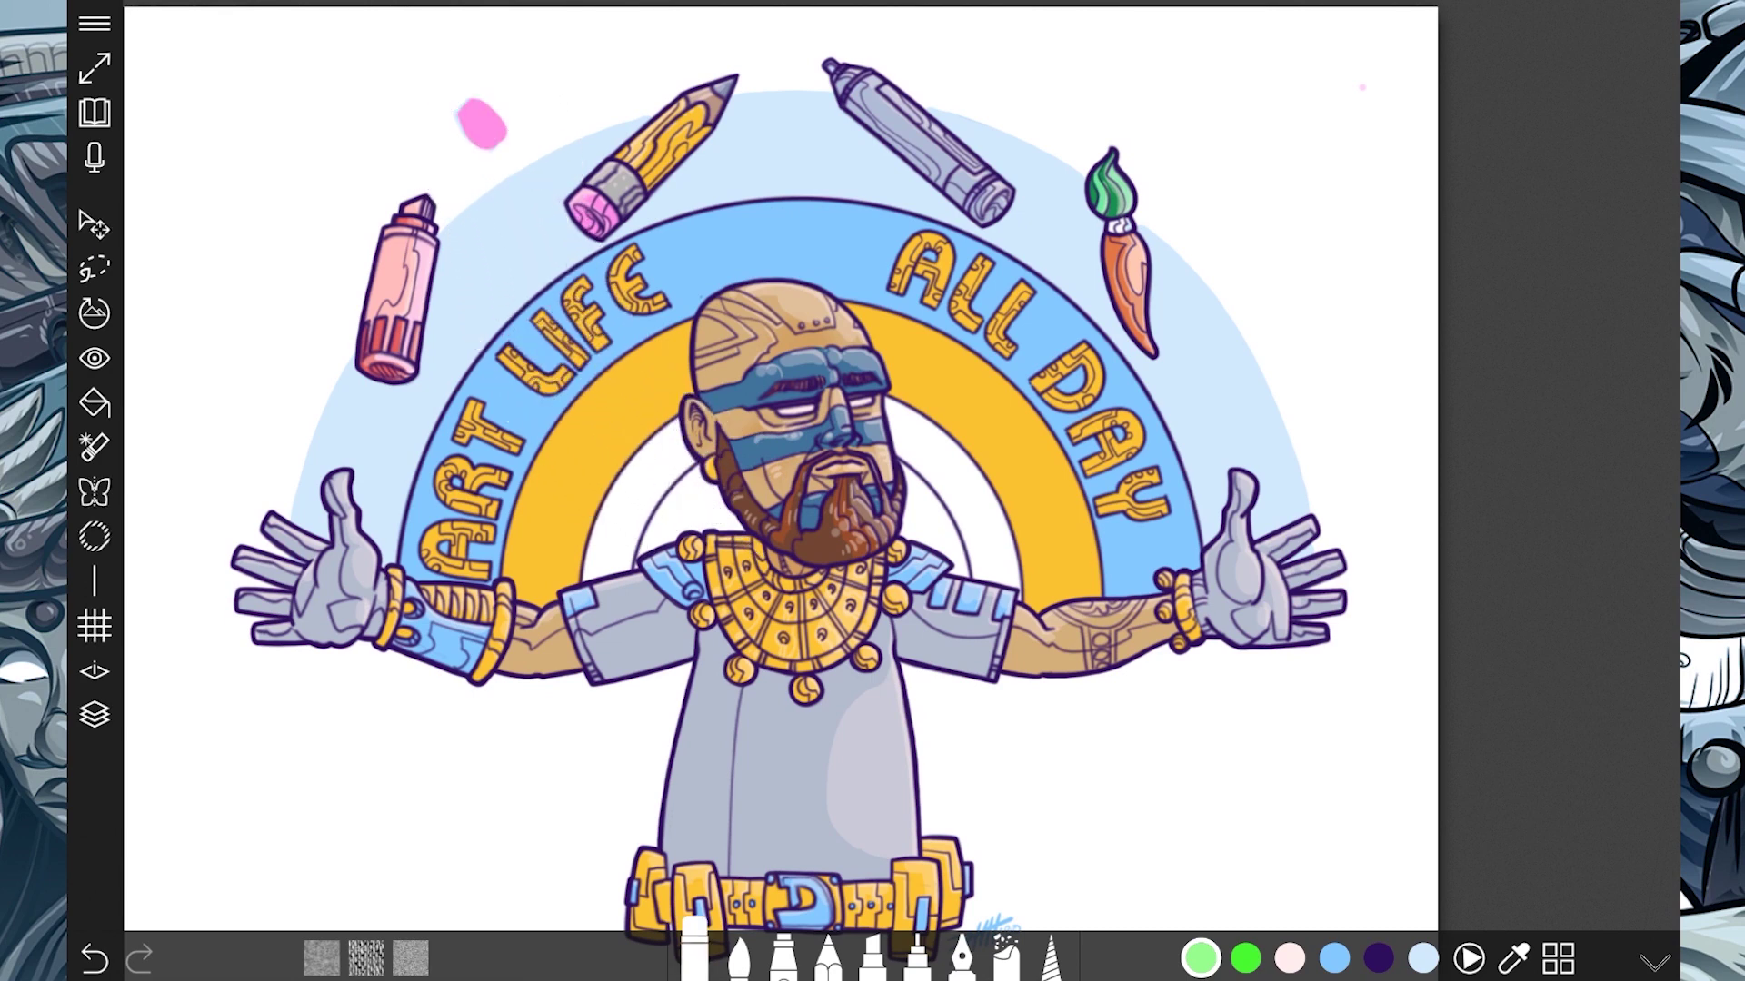
scroll(654, 178, "up", 10)
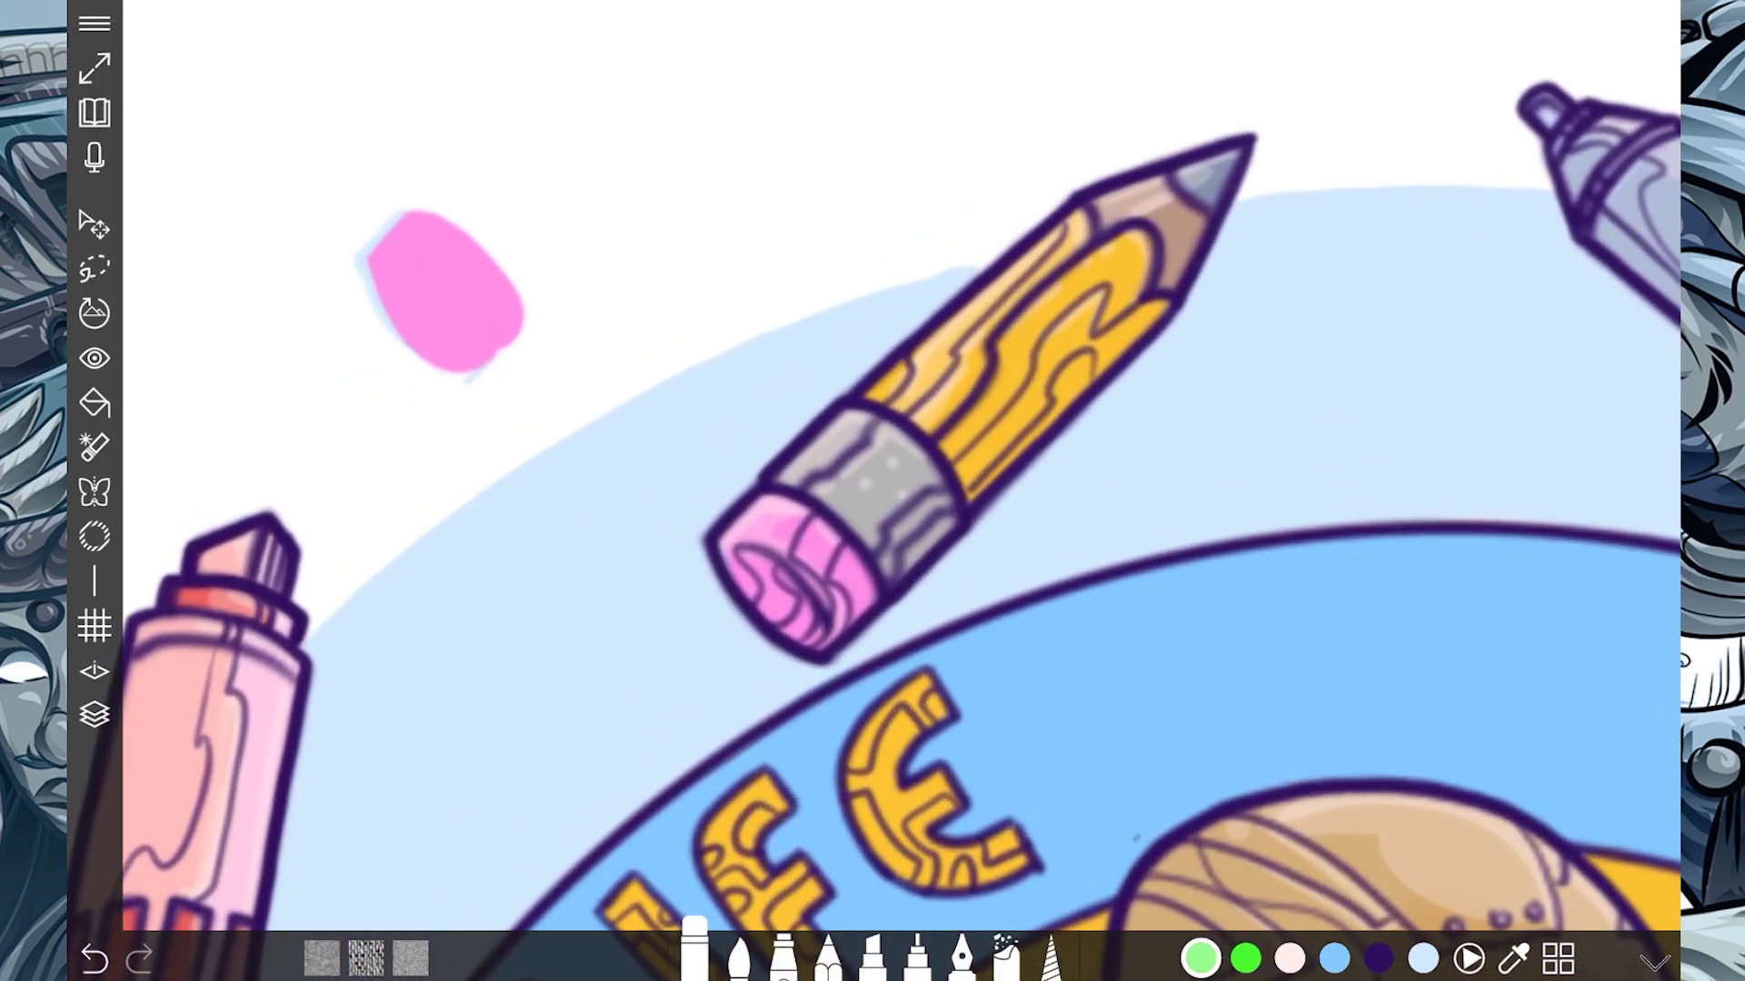
scroll(873, 545, "down", 5)
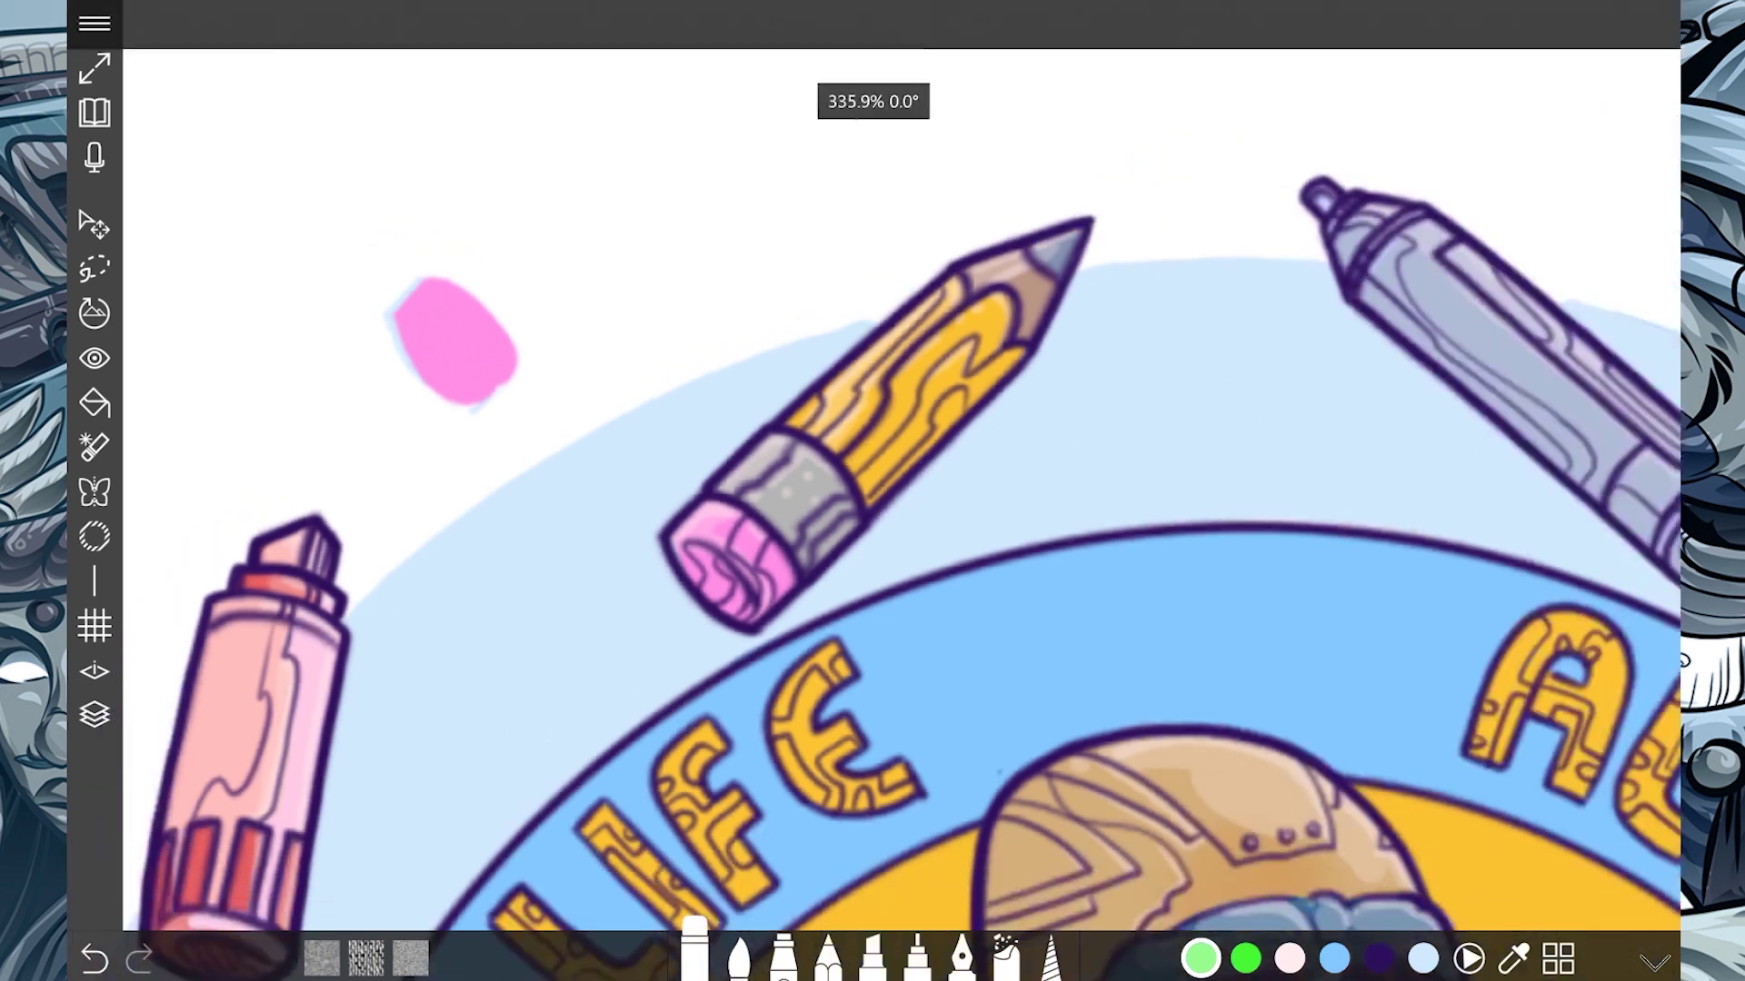
scroll(872, 546, "down", 5)
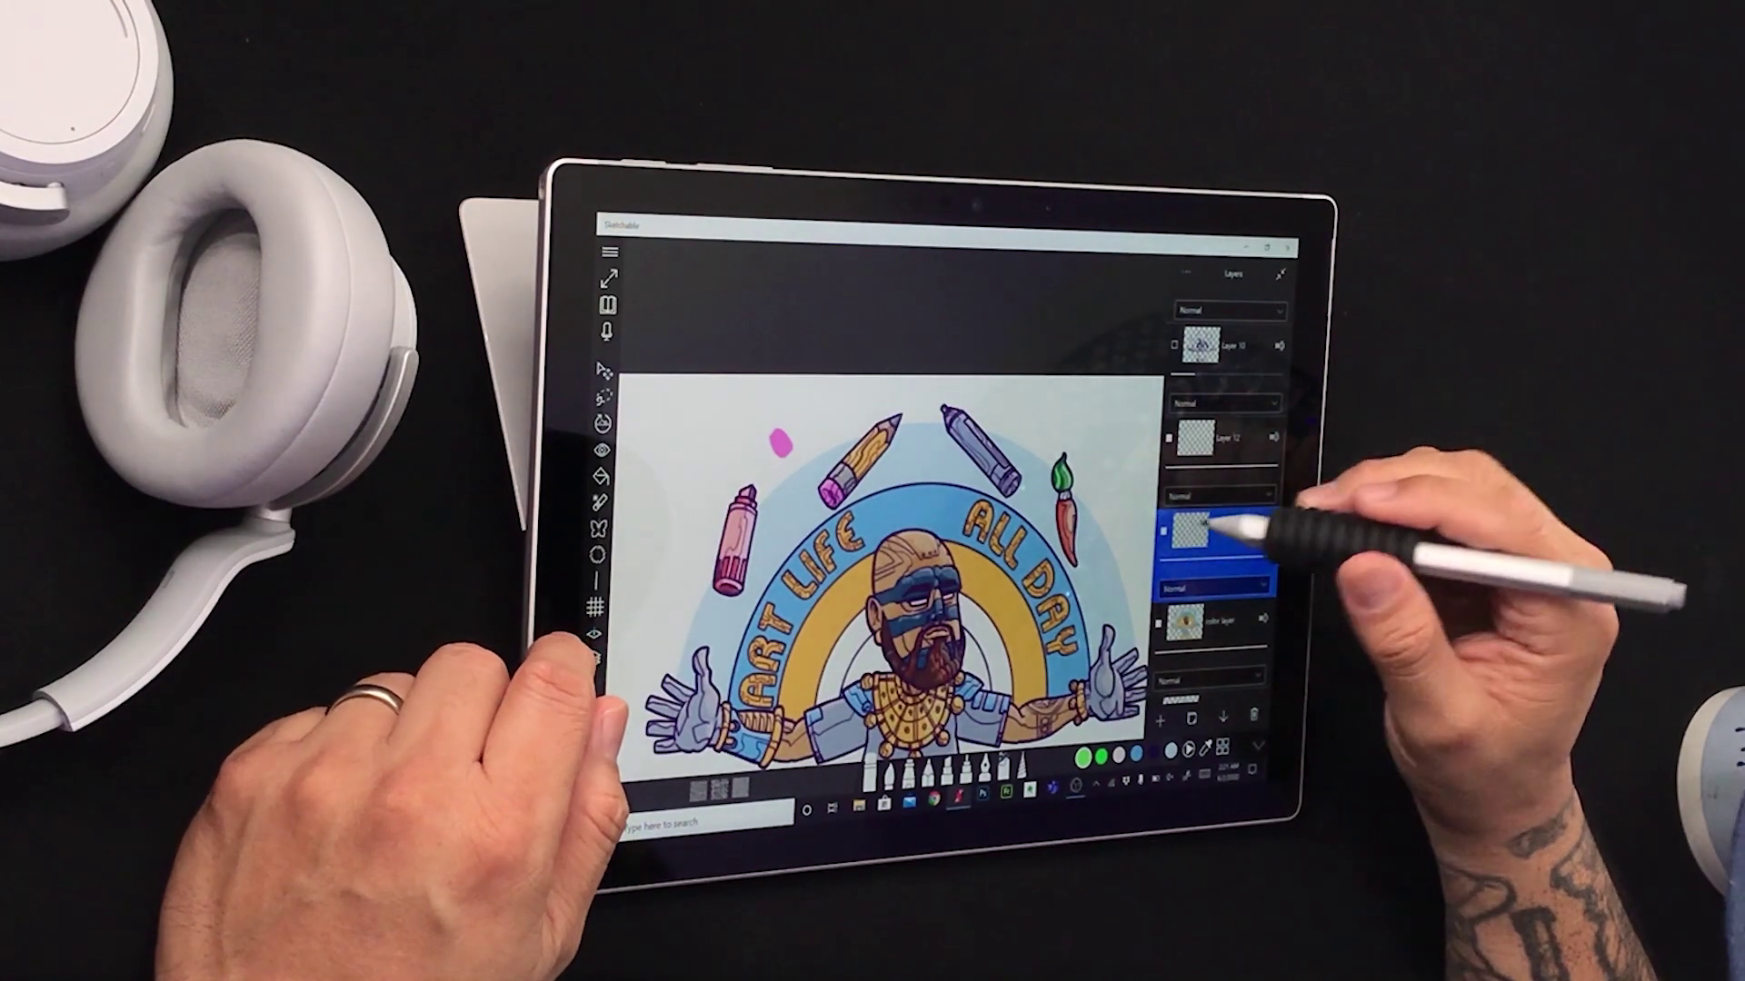
Step: Move Layer 10 lower in the stack, hiding and restoring the line art layer
left_click_drag(1239, 409, 1297, 479)
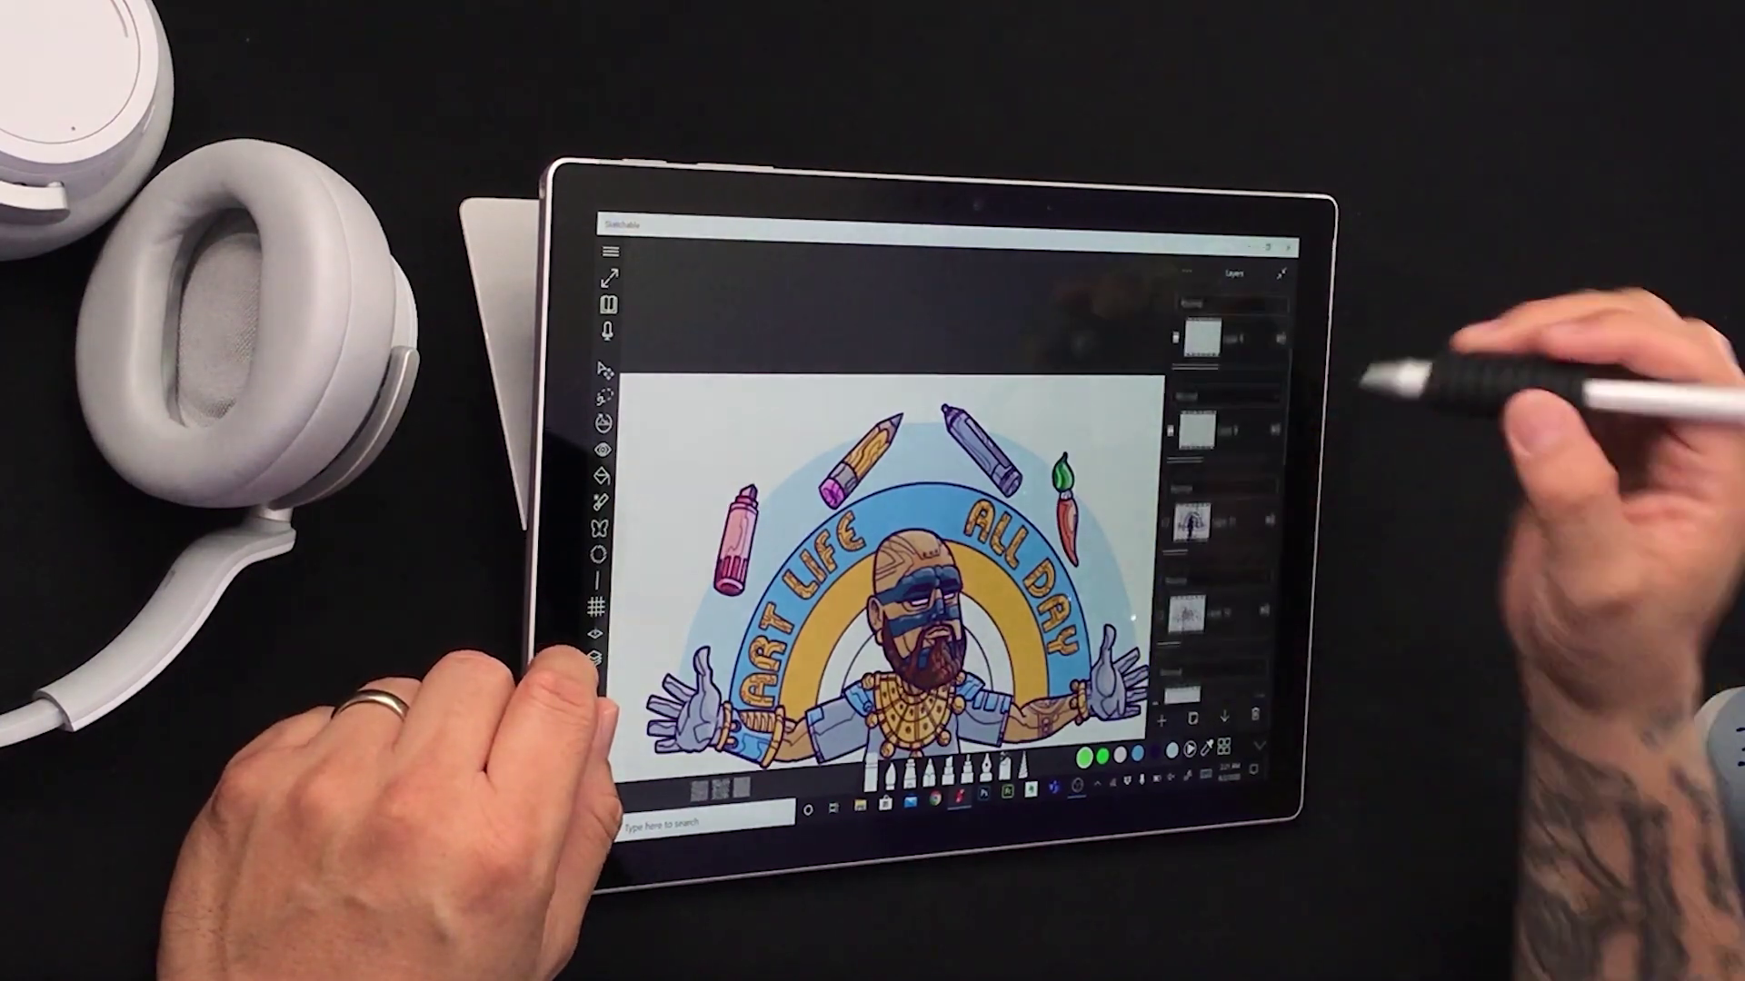
left_click(1199, 308)
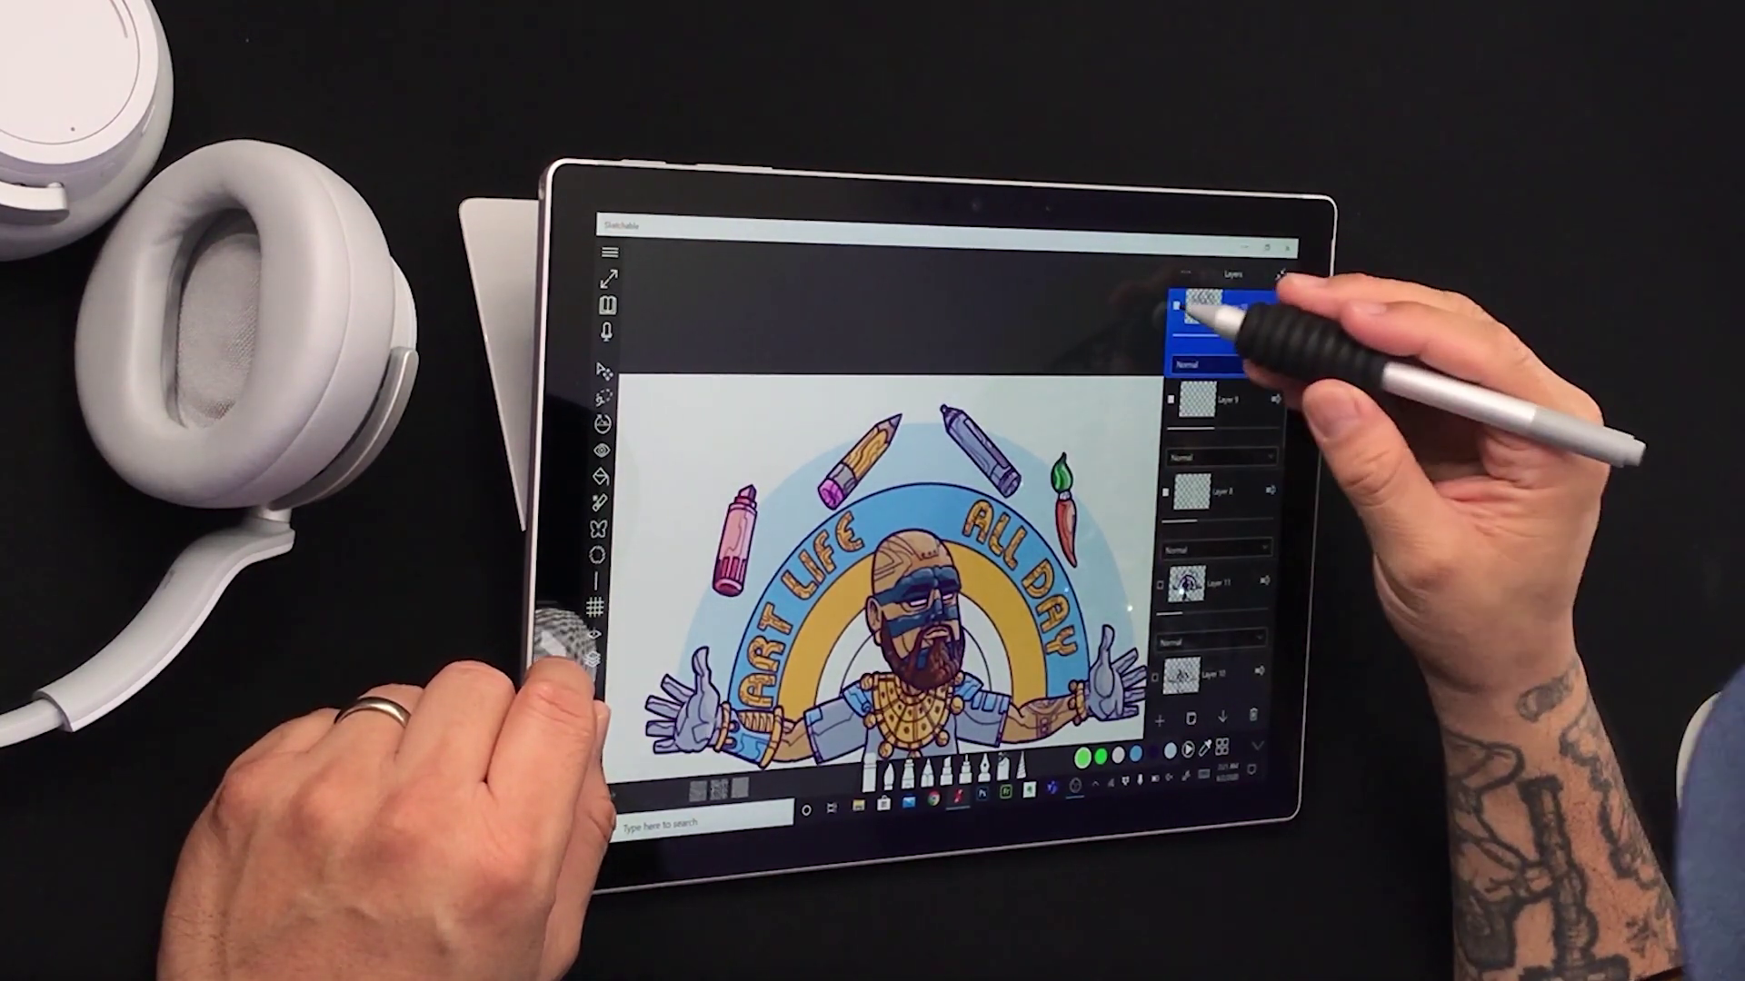
left_click(1180, 307)
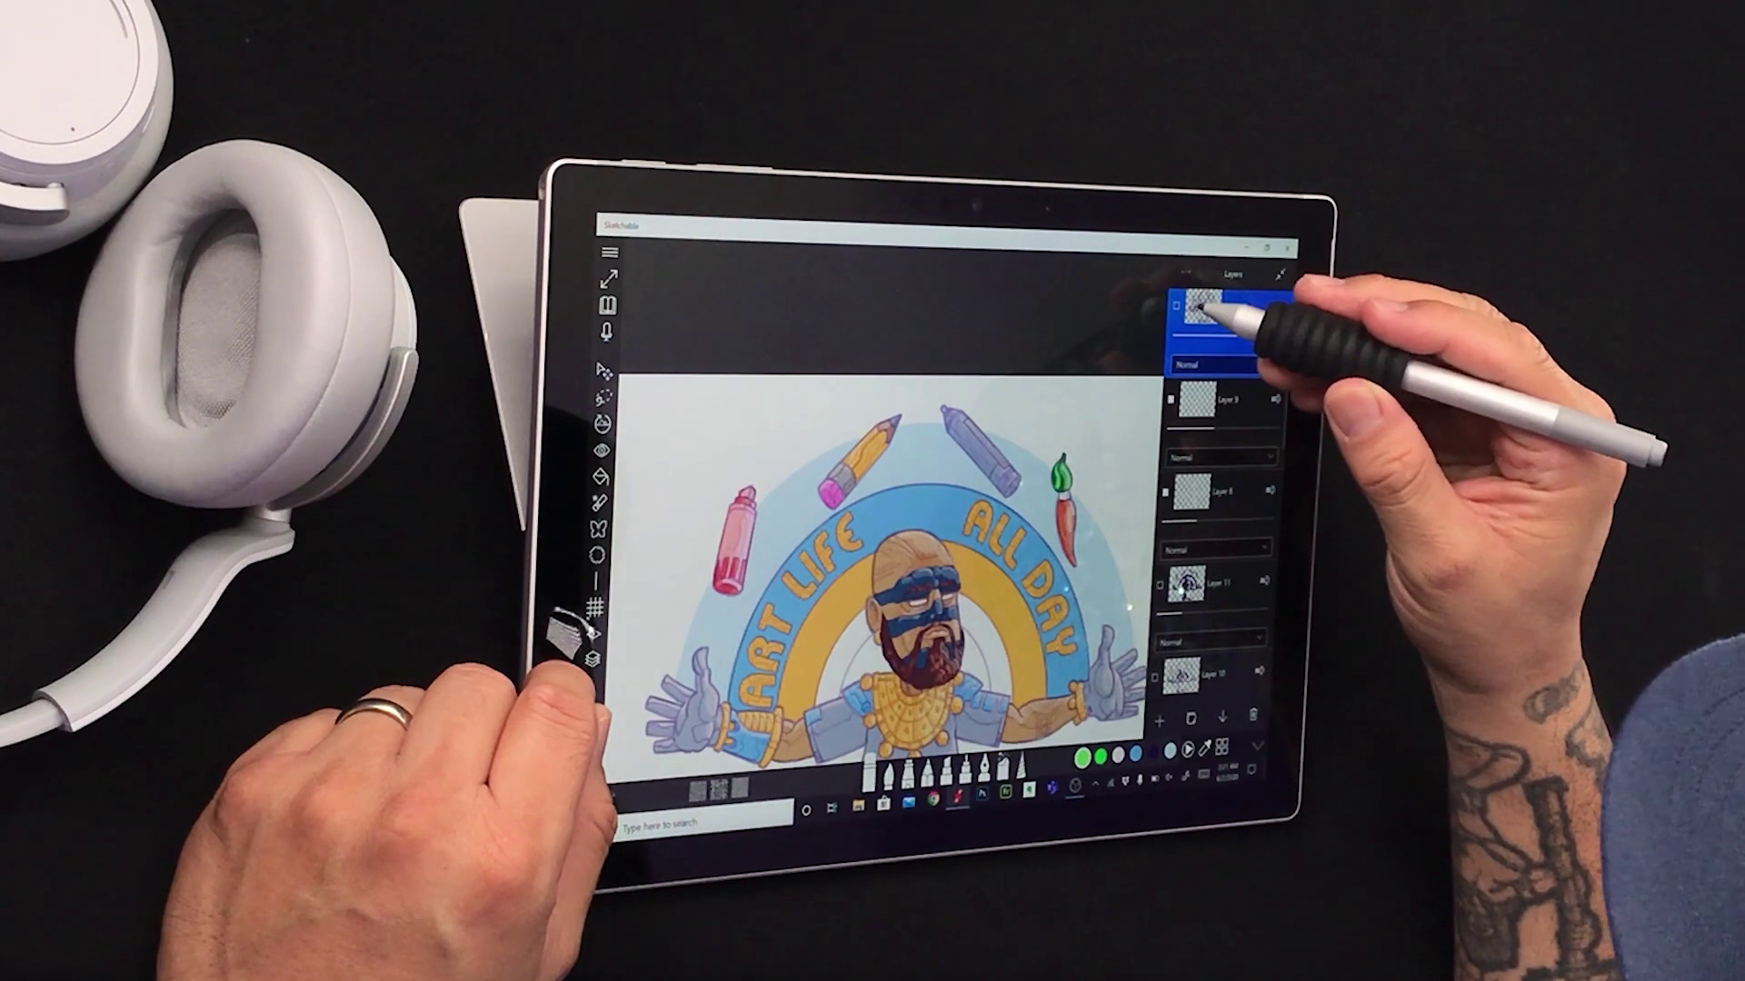
left_click_drag(1217, 307, 1228, 352)
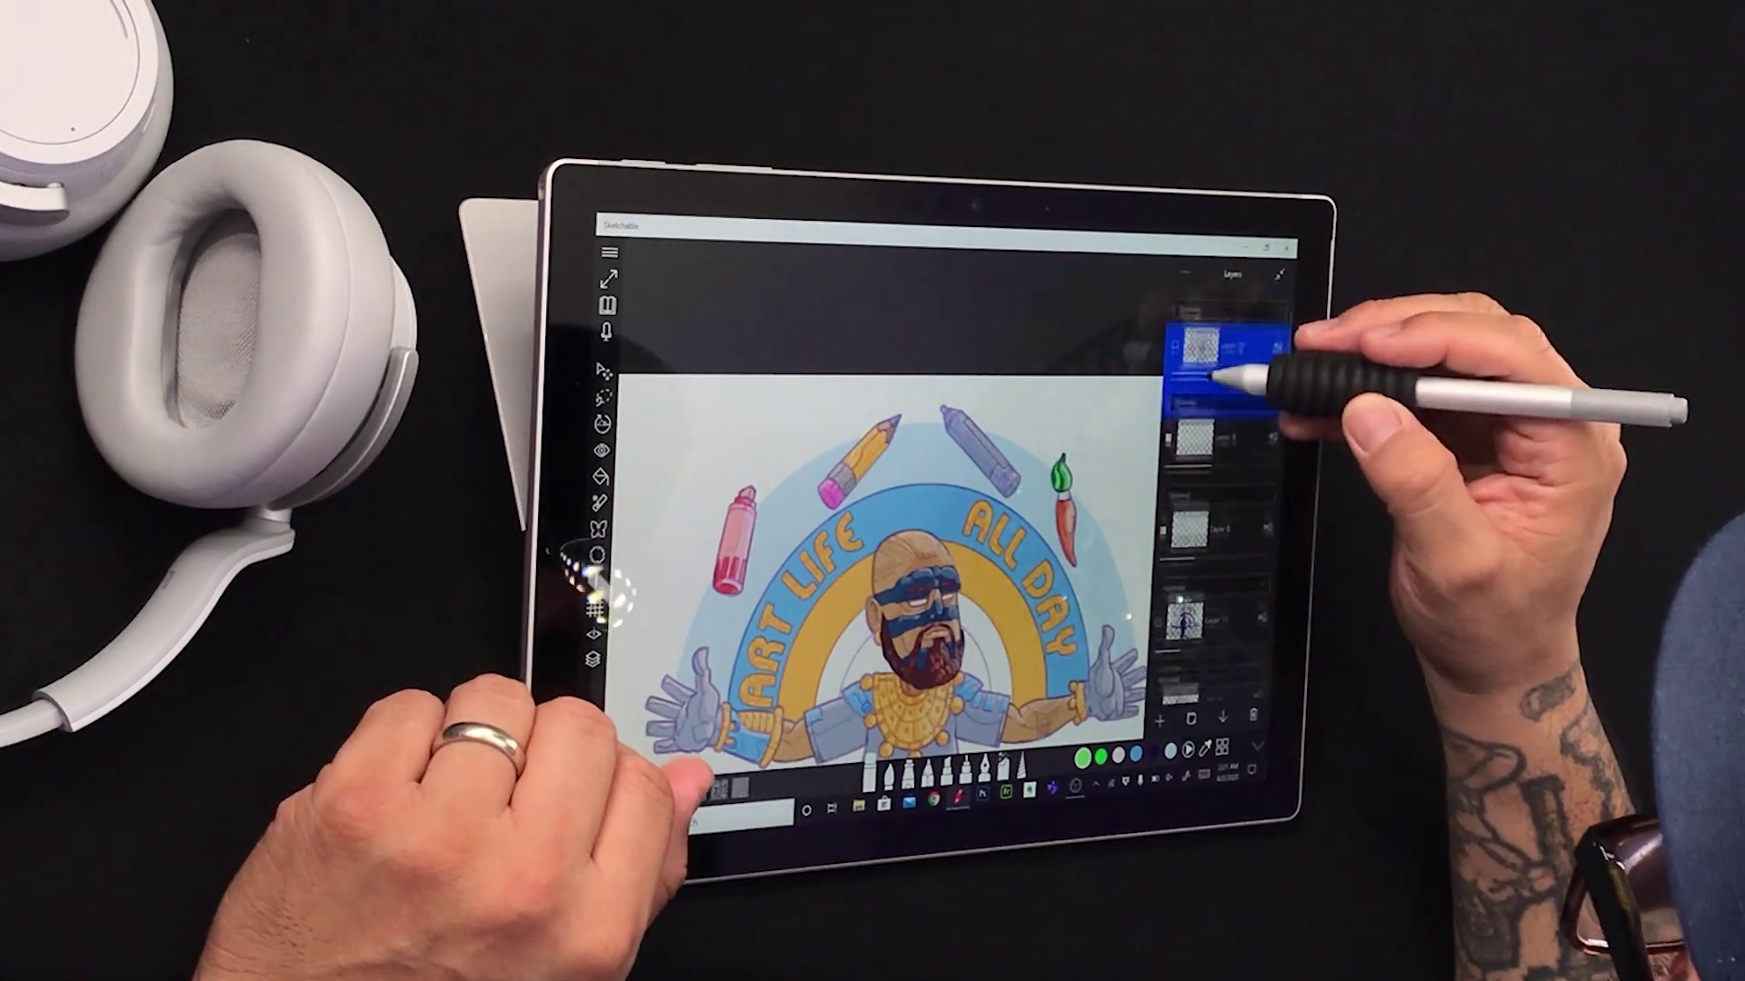
left_click(1183, 312)
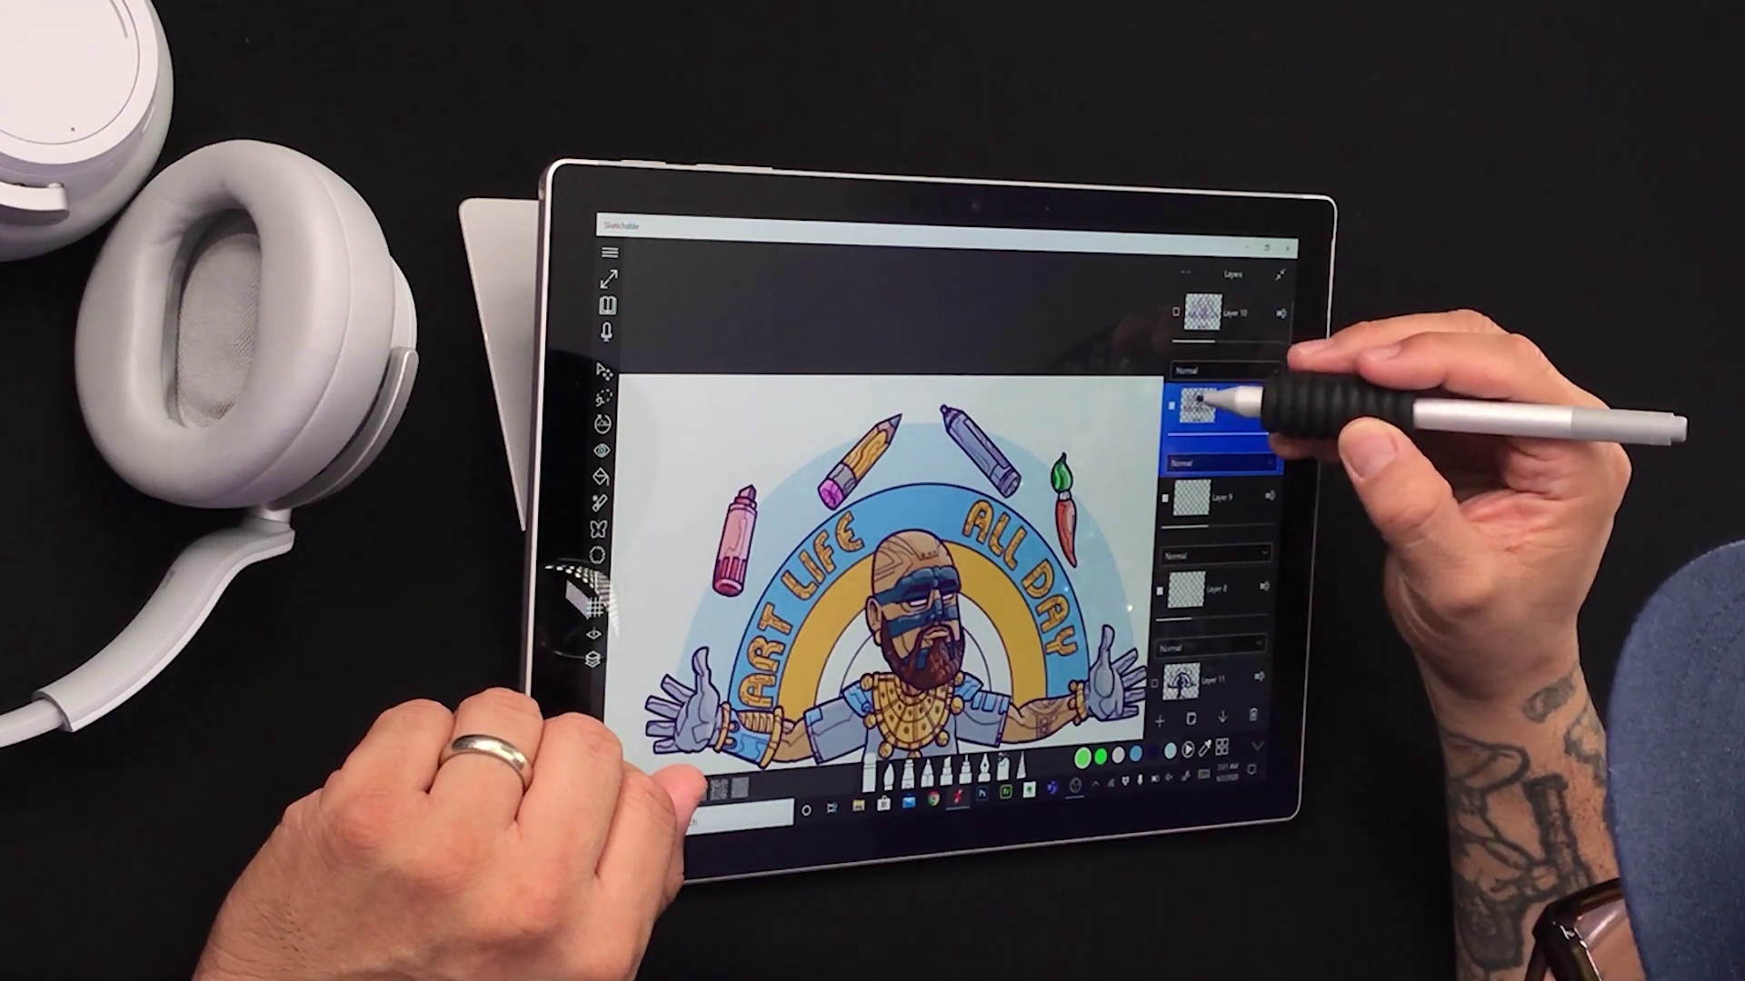
left_click(1181, 405)
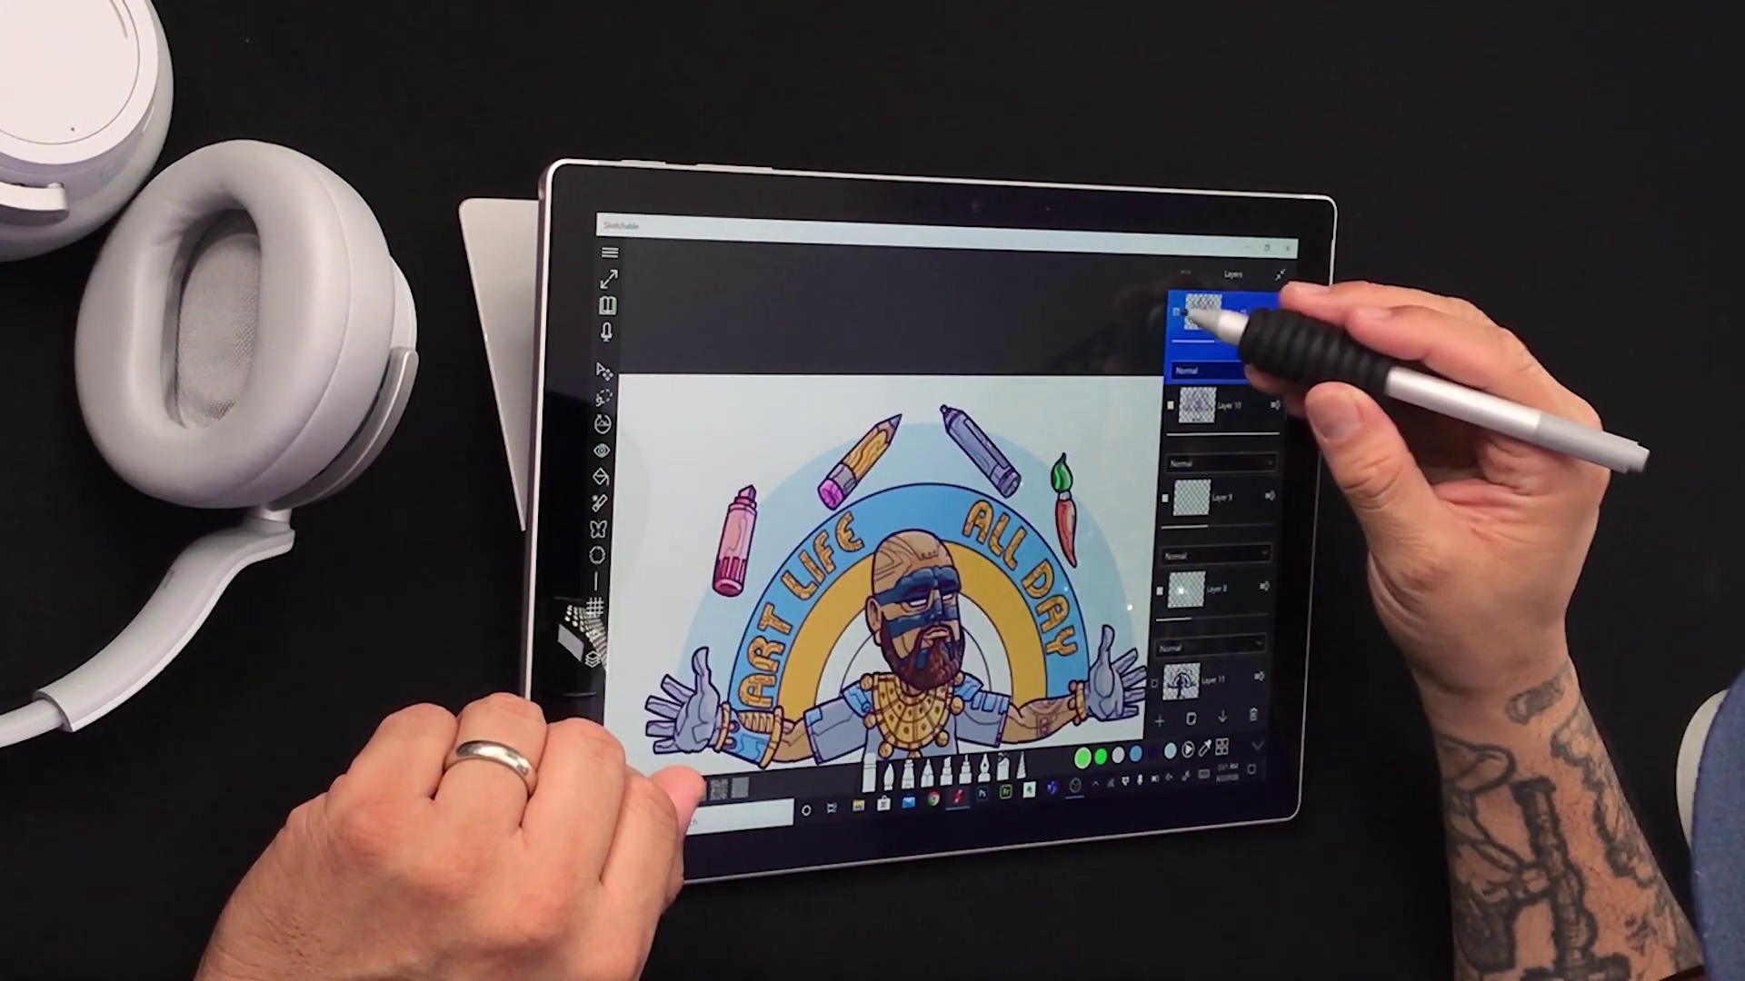
Step: Pick the second layer and bring the paintbrush into close view
left_click(1227, 406)
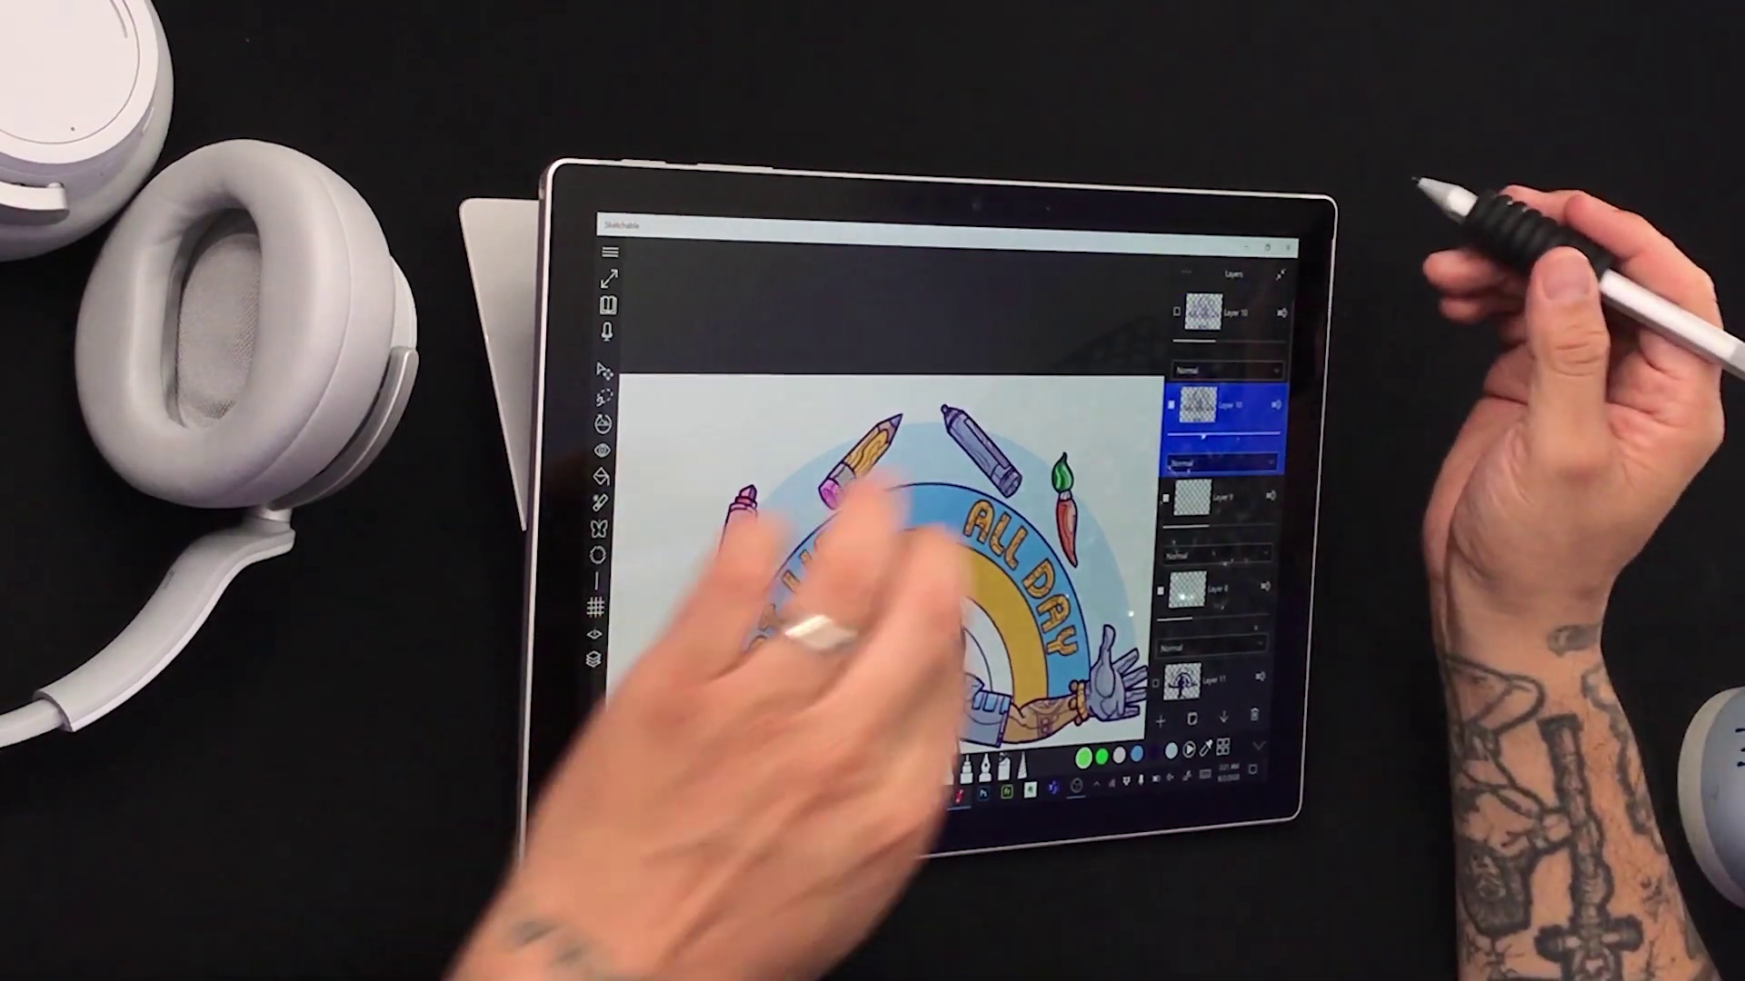
mouse_move(1031, 505)
left_mouse_down()
mouse_move(940, 410)
mouse_move(872, 437)
mouse_move(886, 450)
left_mouse_up()
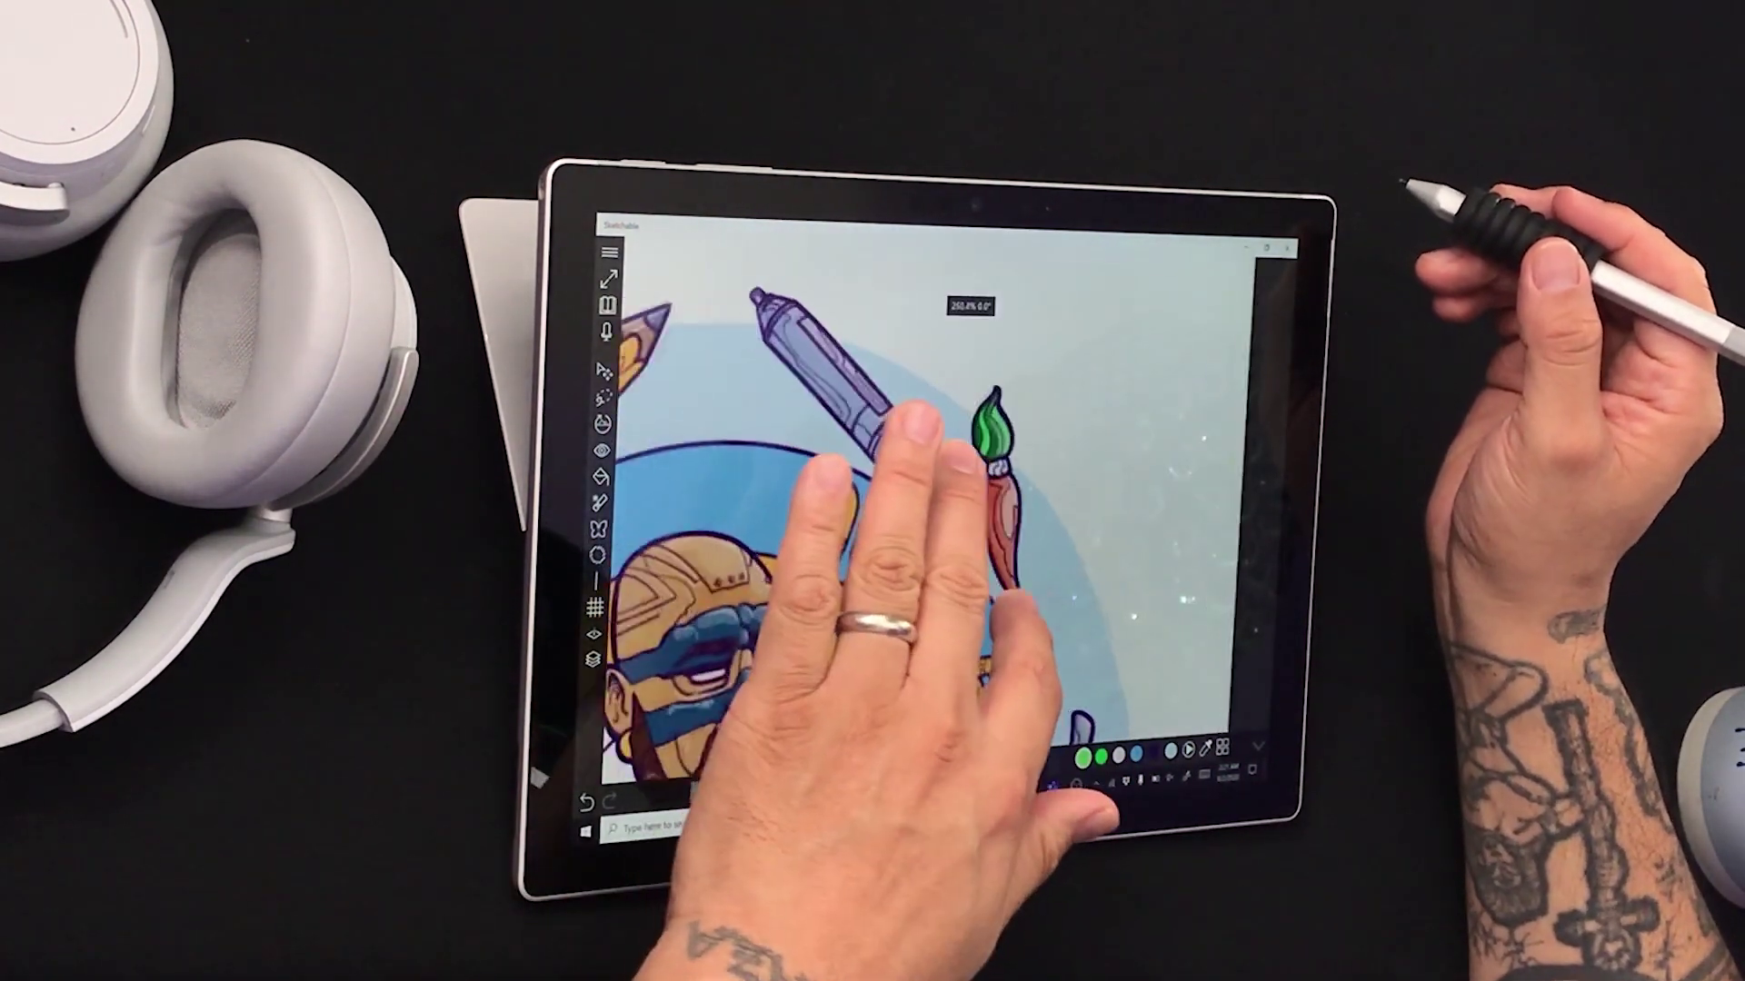
left_click_drag(1288, 368, 1247, 365)
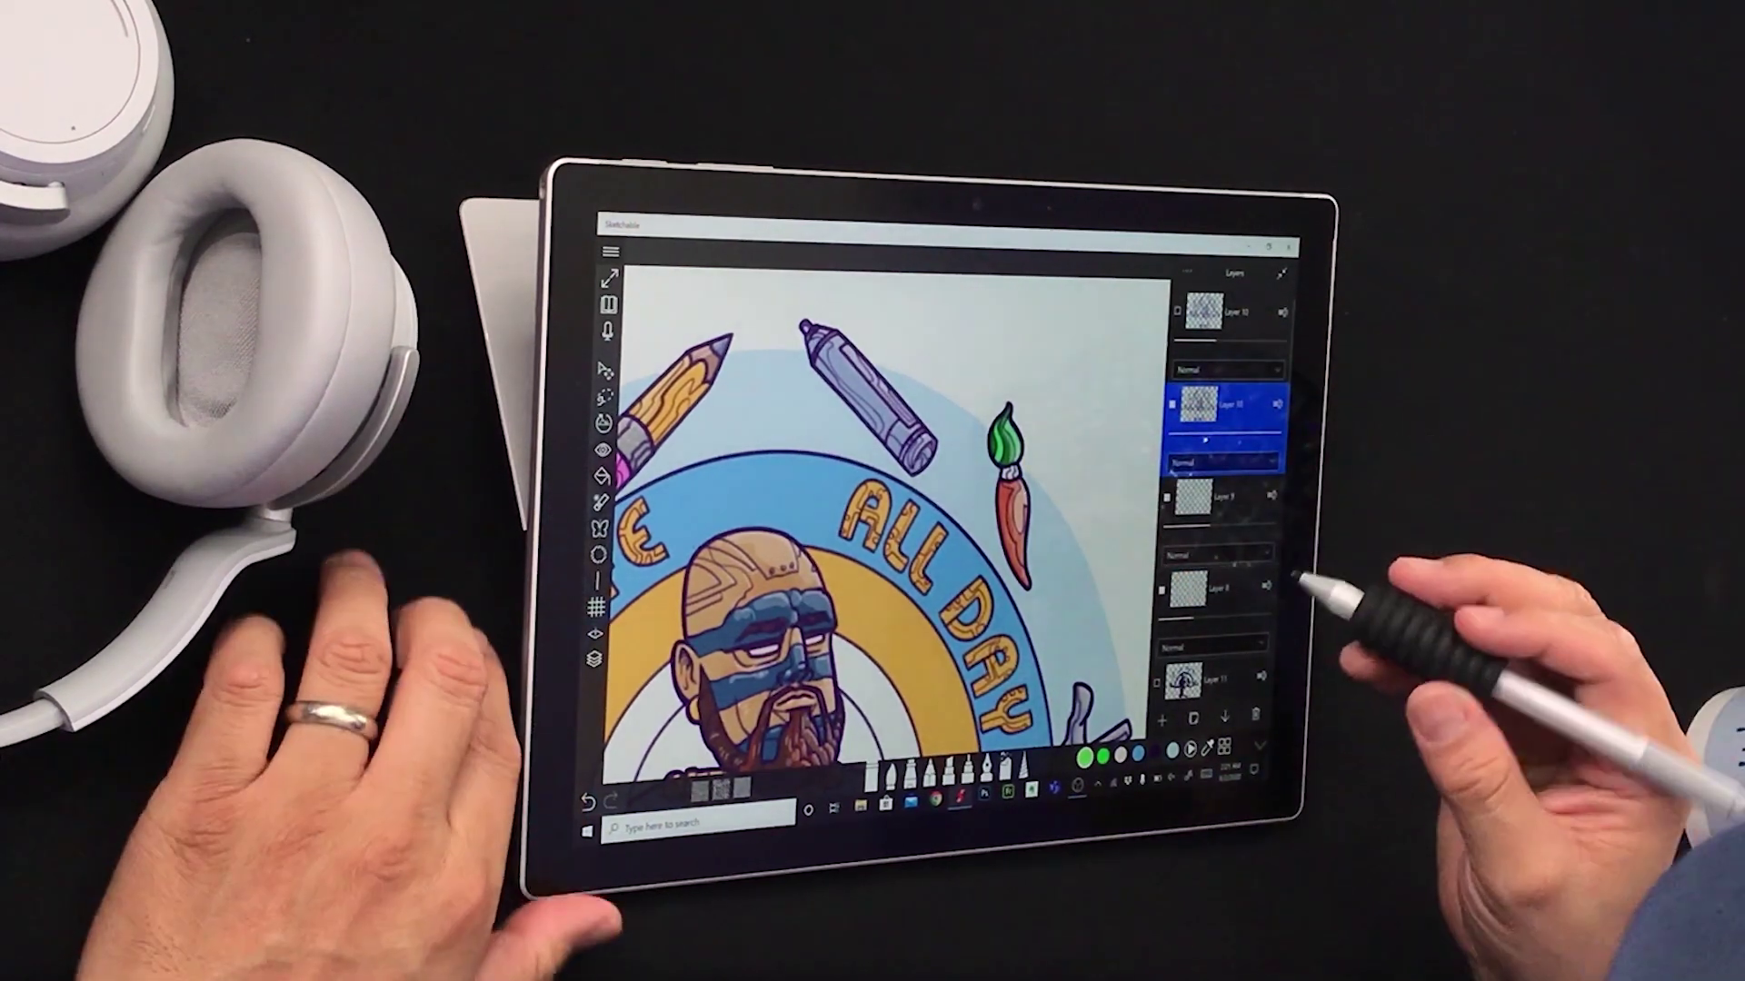
scroll(873, 518, "up", 3)
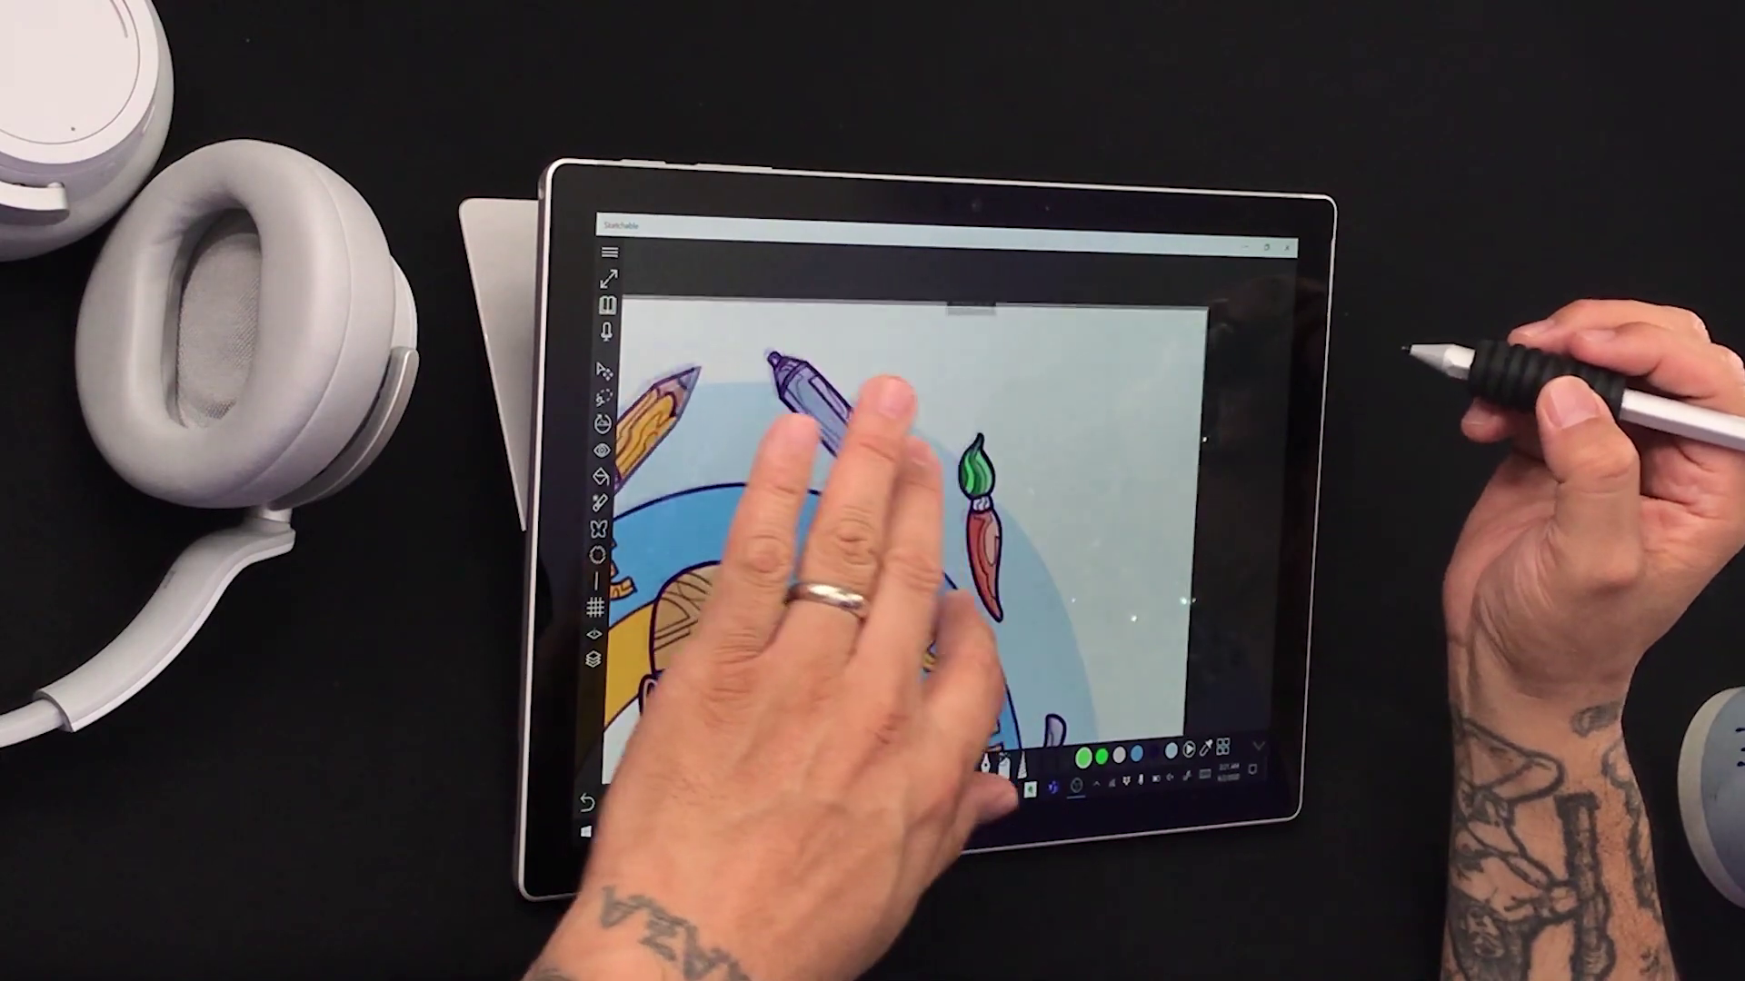
scroll(874, 545, "up", 3)
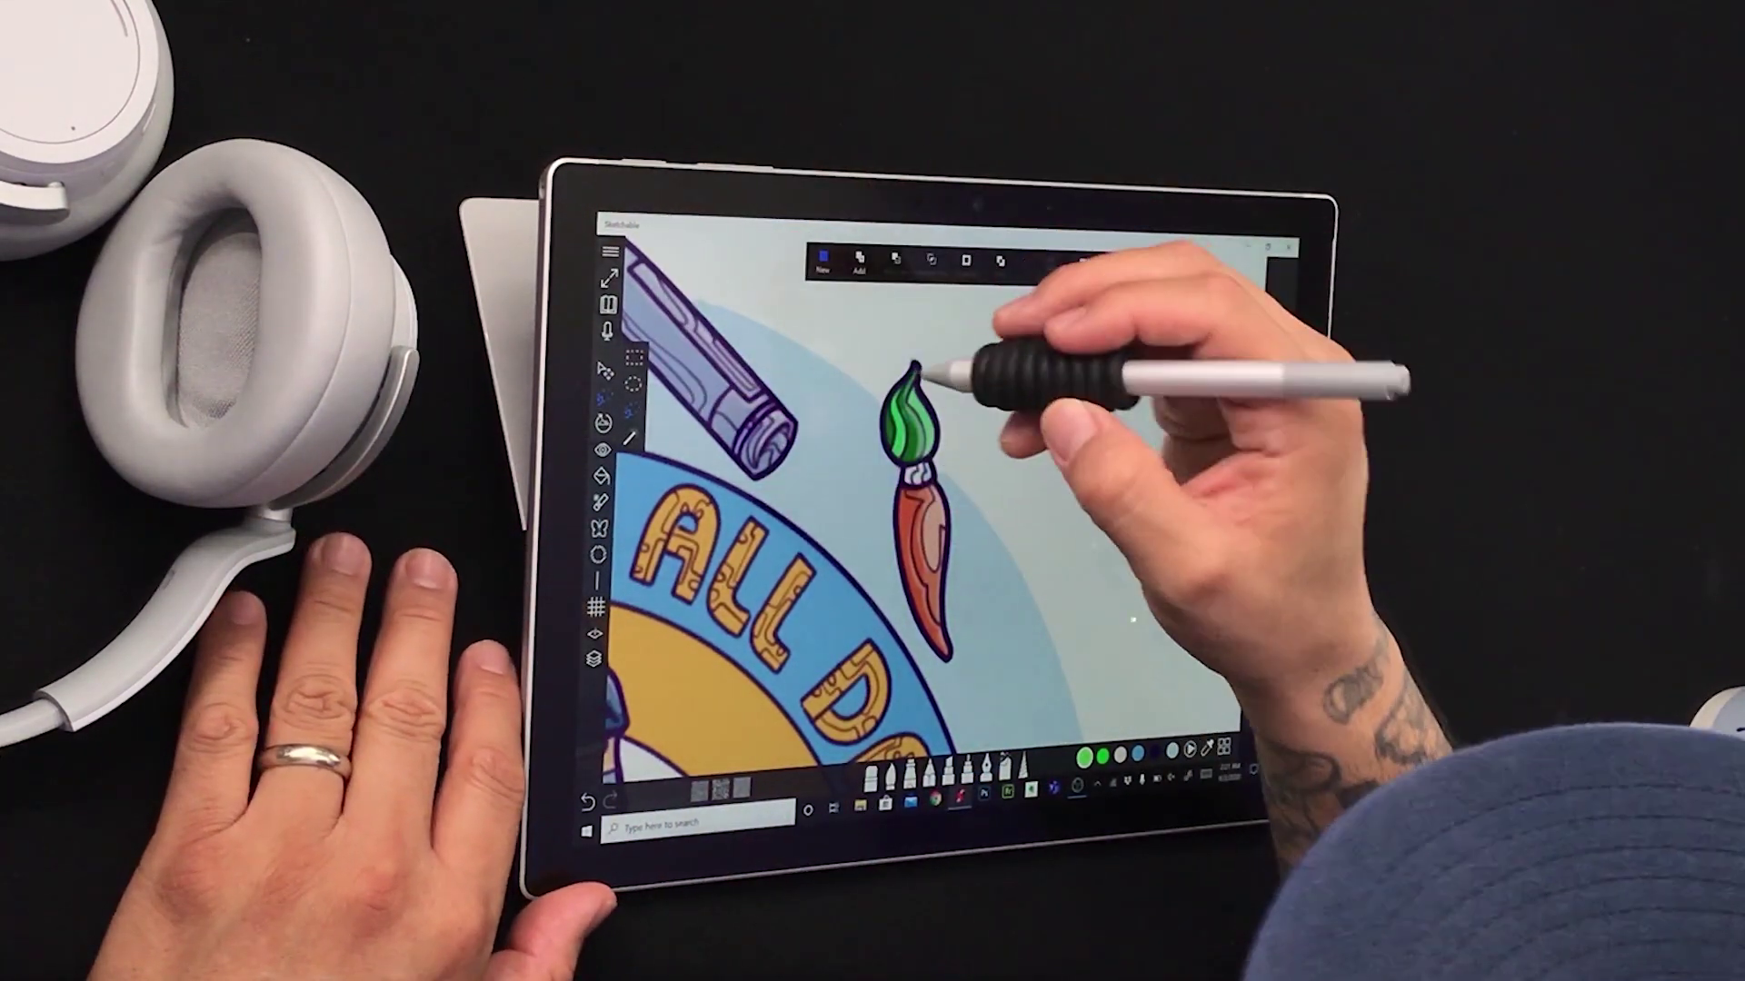
Step: Lasso the coloured paintbrush, paste a copy to its right, confirm, and deselect
left_click_drag(932, 348, 954, 668)
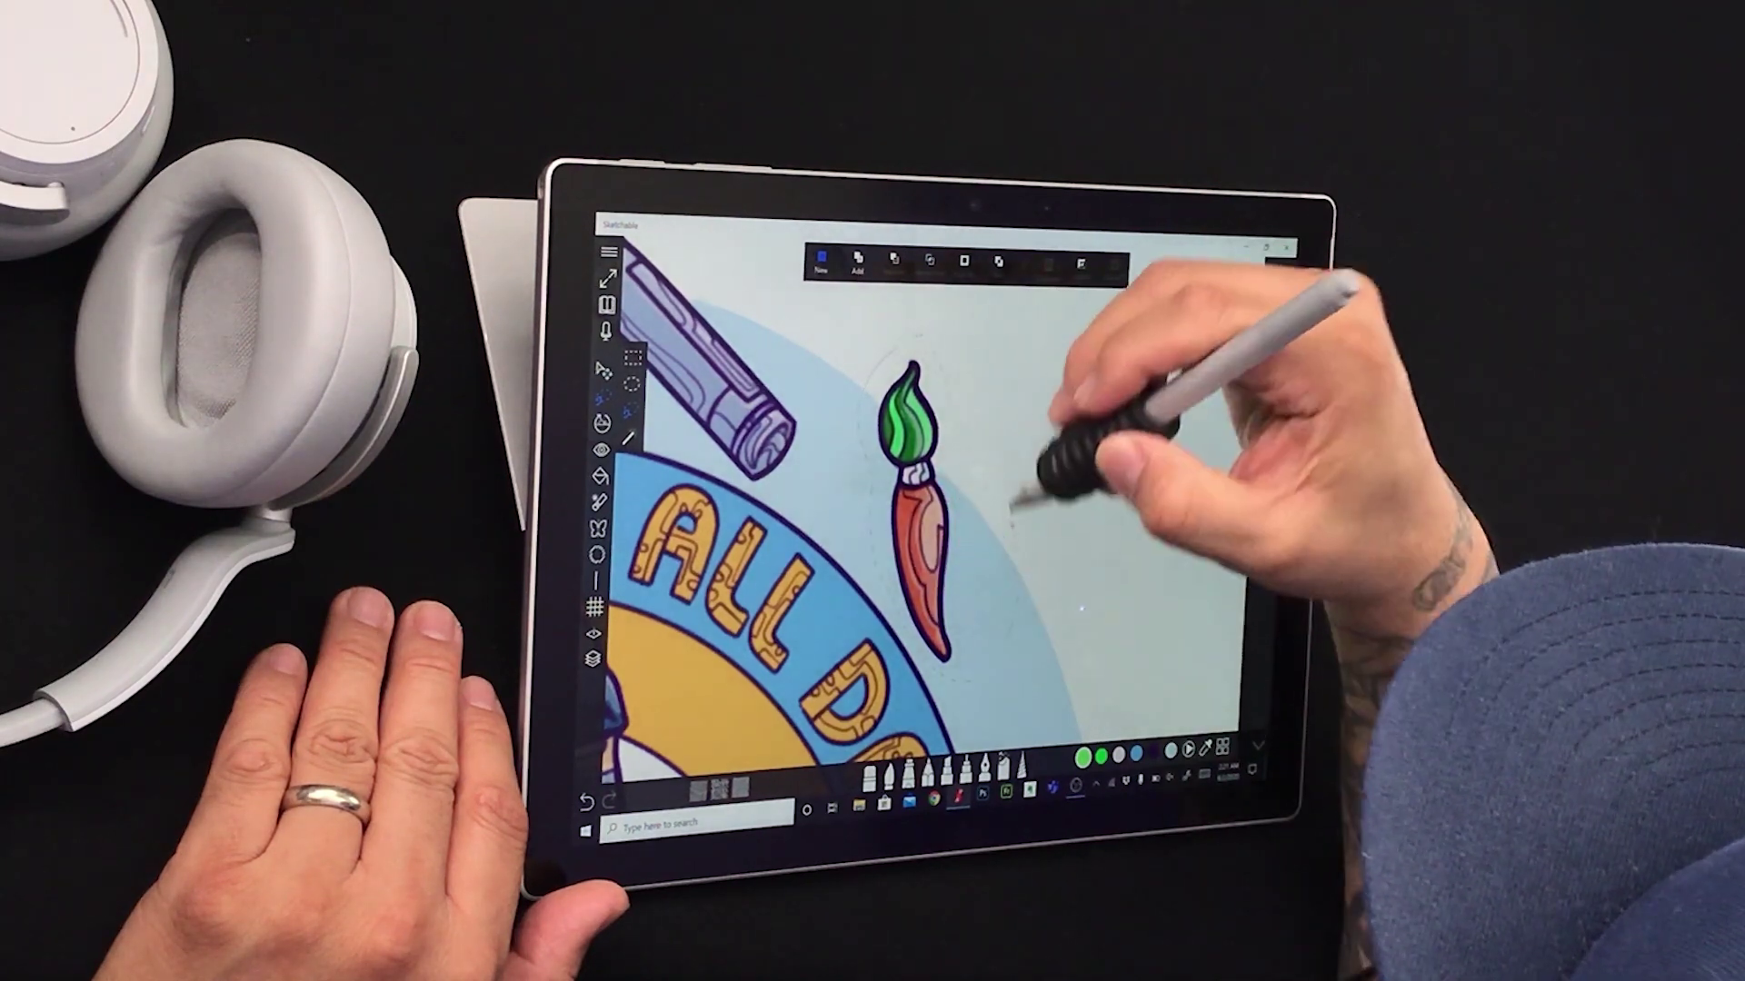
left_click_drag(956, 668, 932, 348)
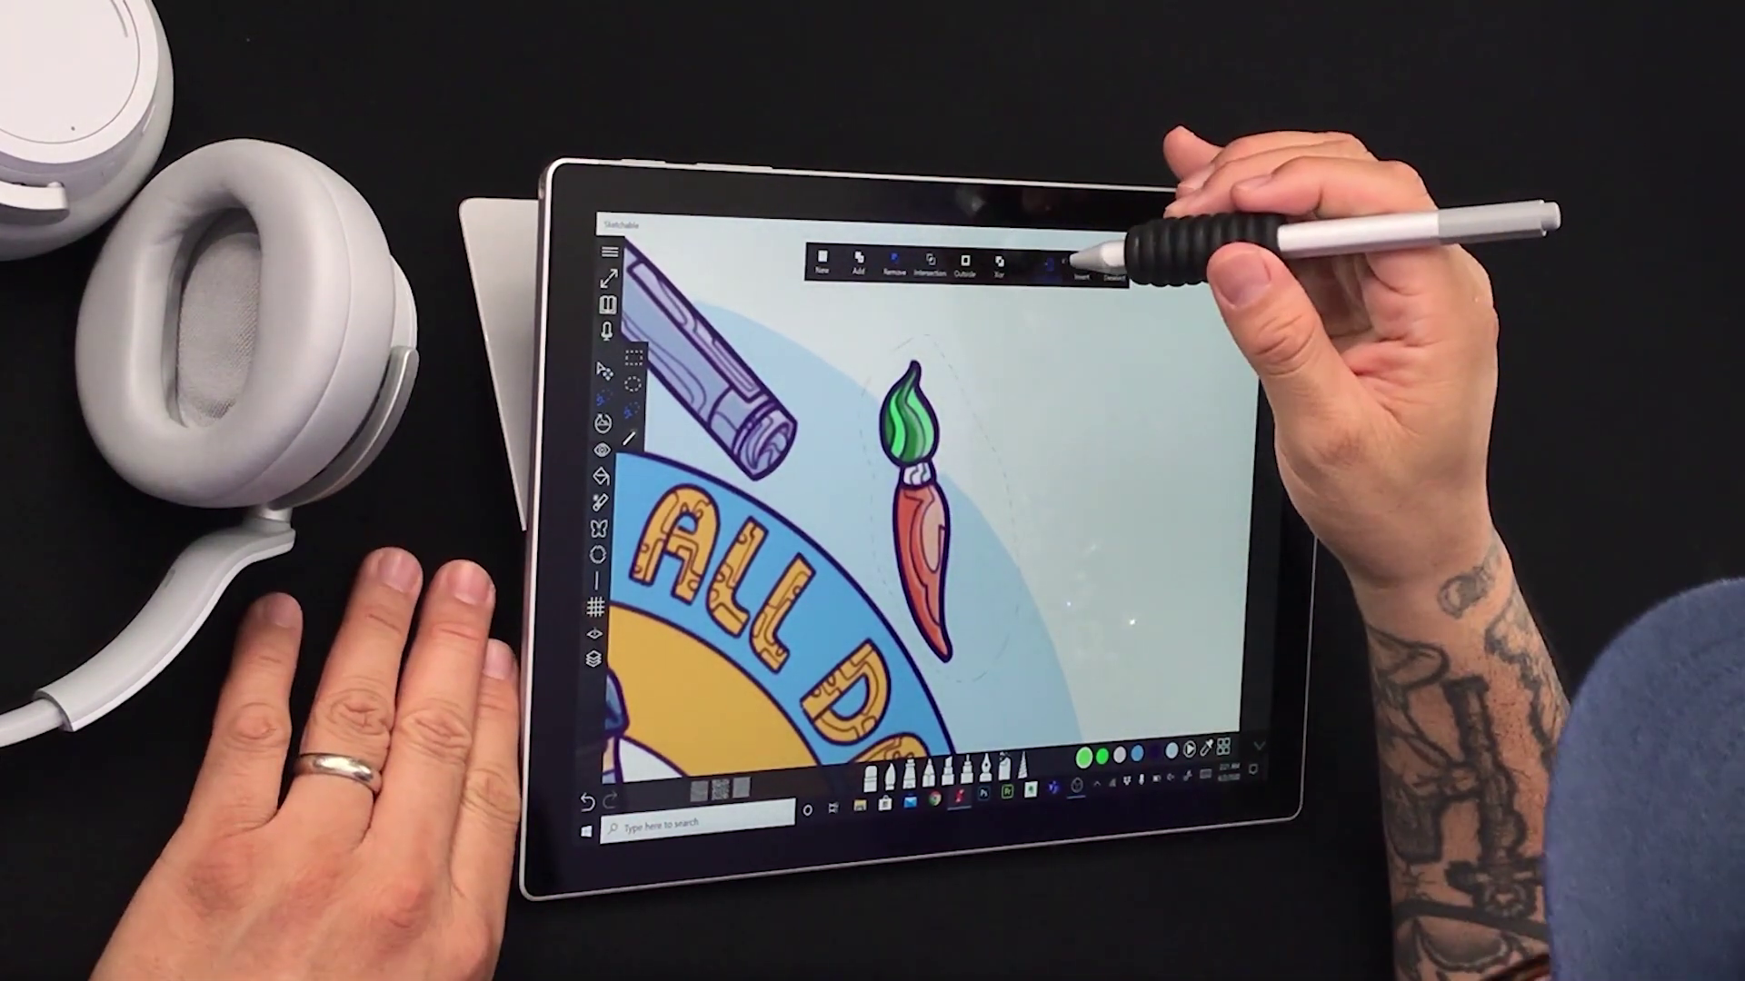
left_click(1047, 266)
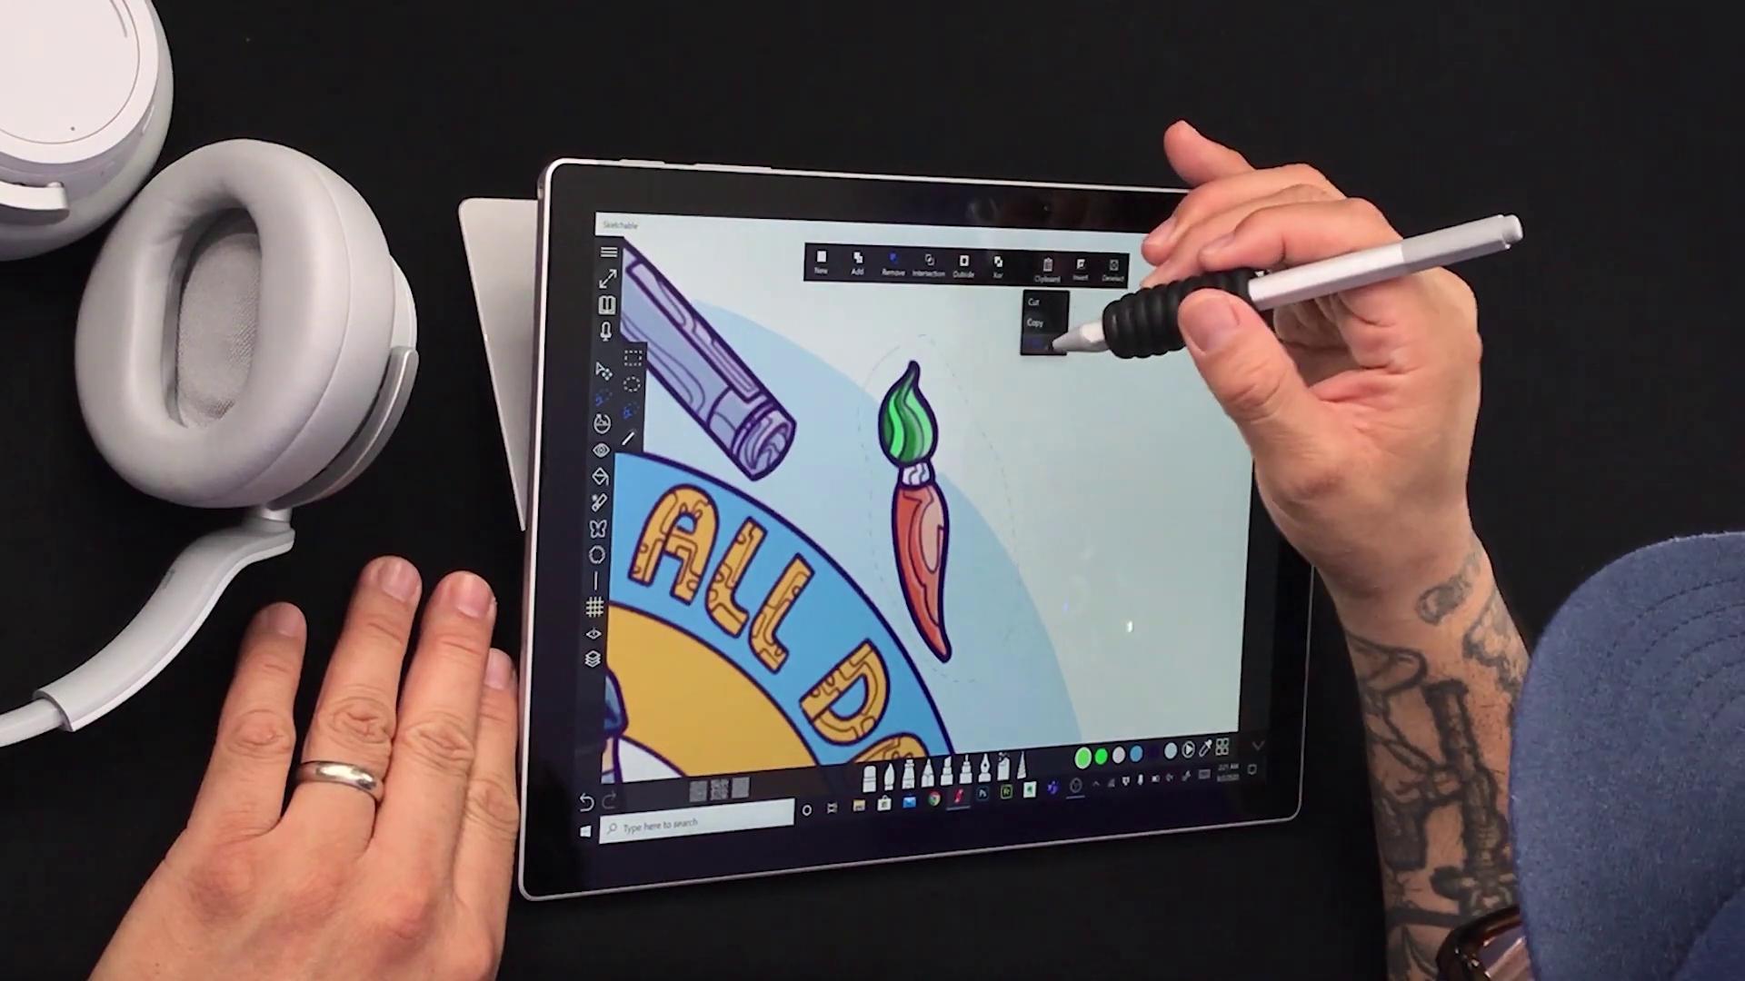
left_click(1039, 341)
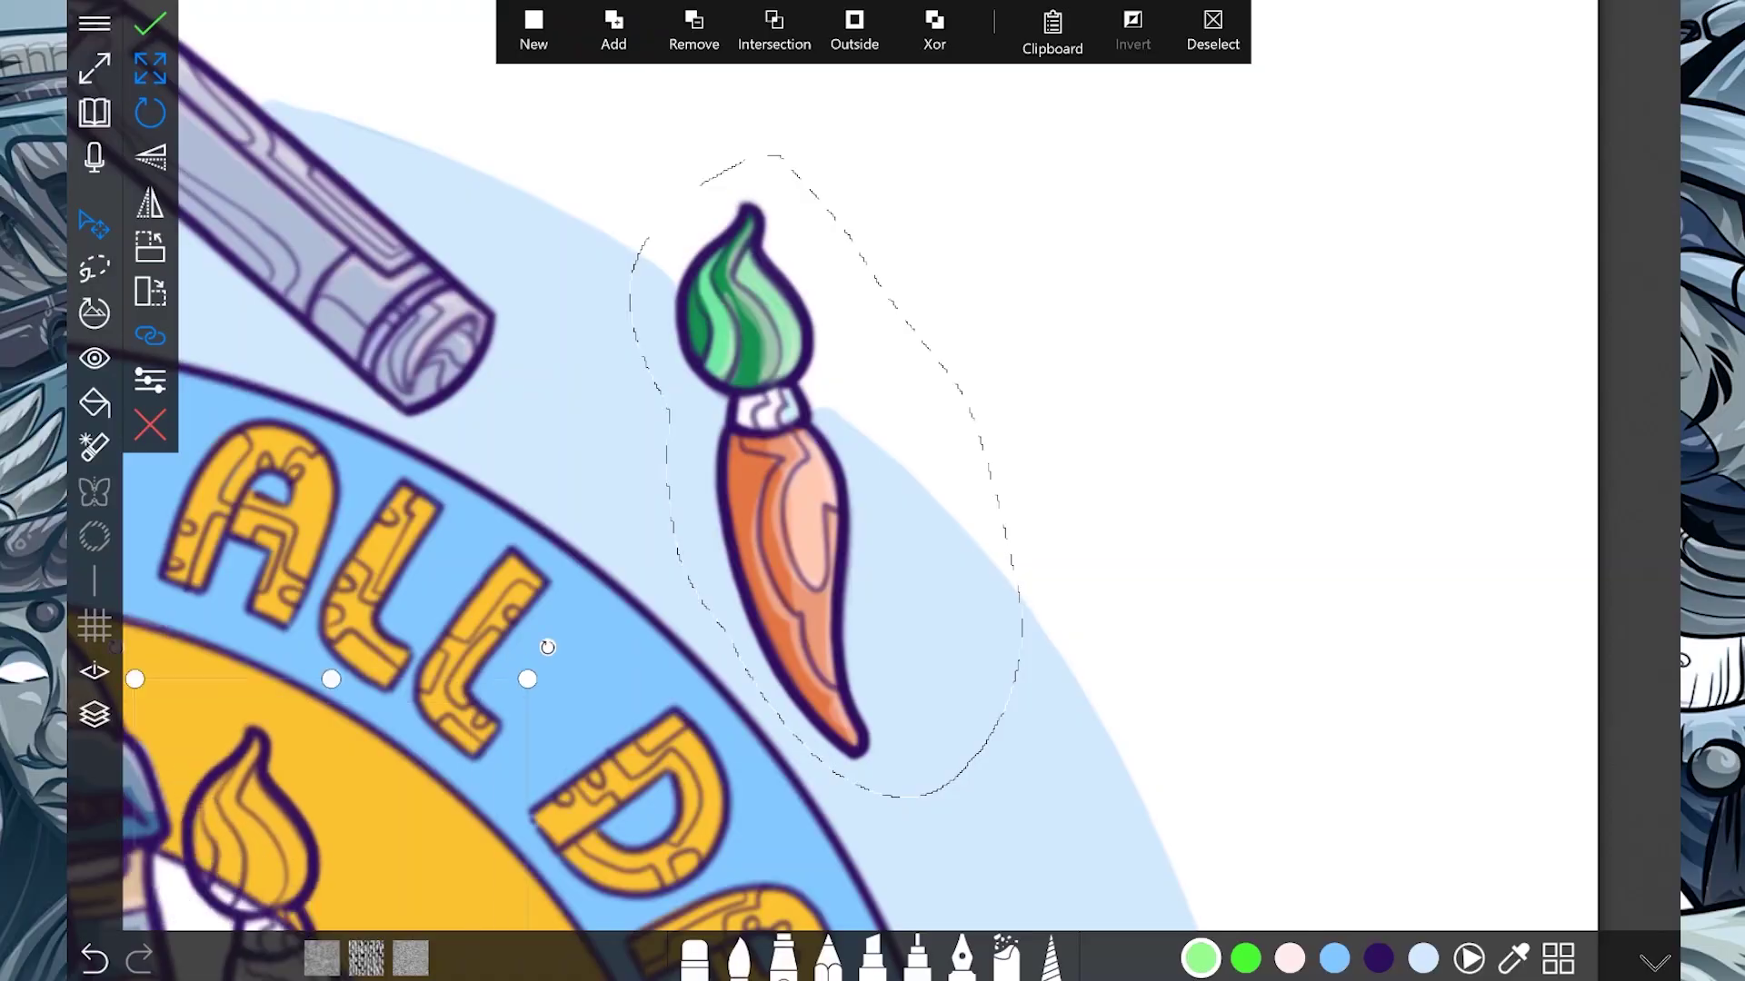
mouse_move(331, 838)
left_mouse_down()
mouse_move(898, 422)
mouse_move(1210, 279)
mouse_move(1252, 307)
left_mouse_up()
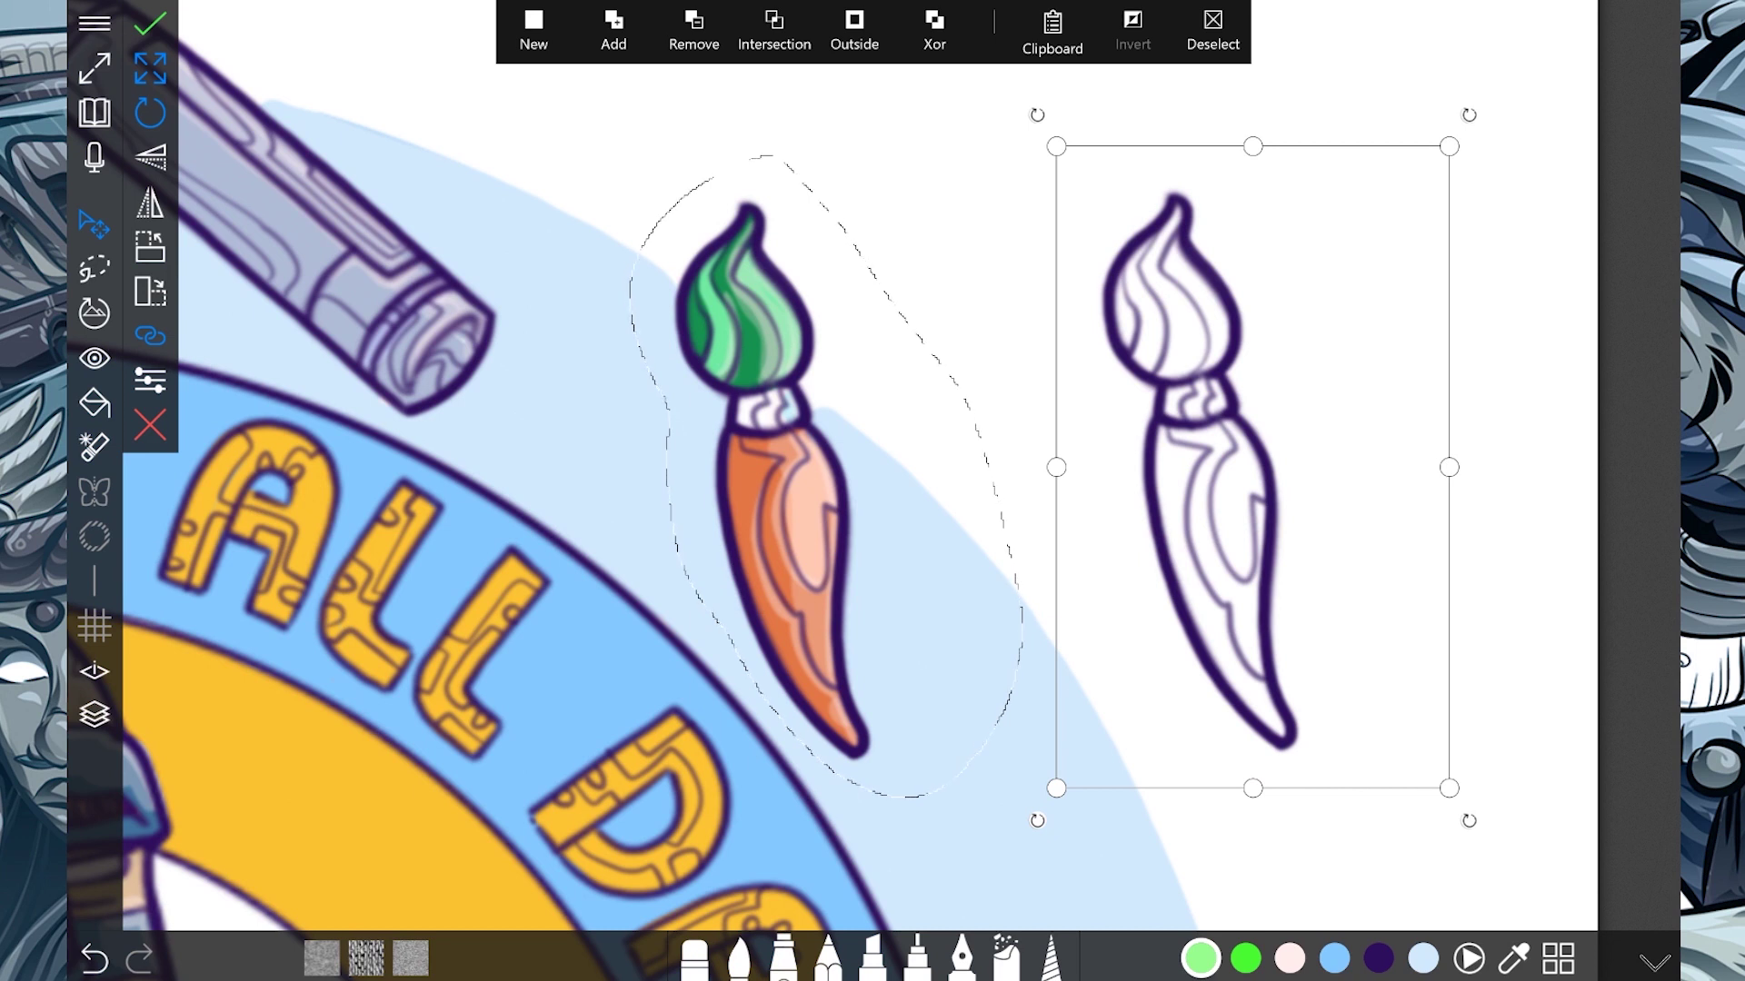
left_click(150, 23)
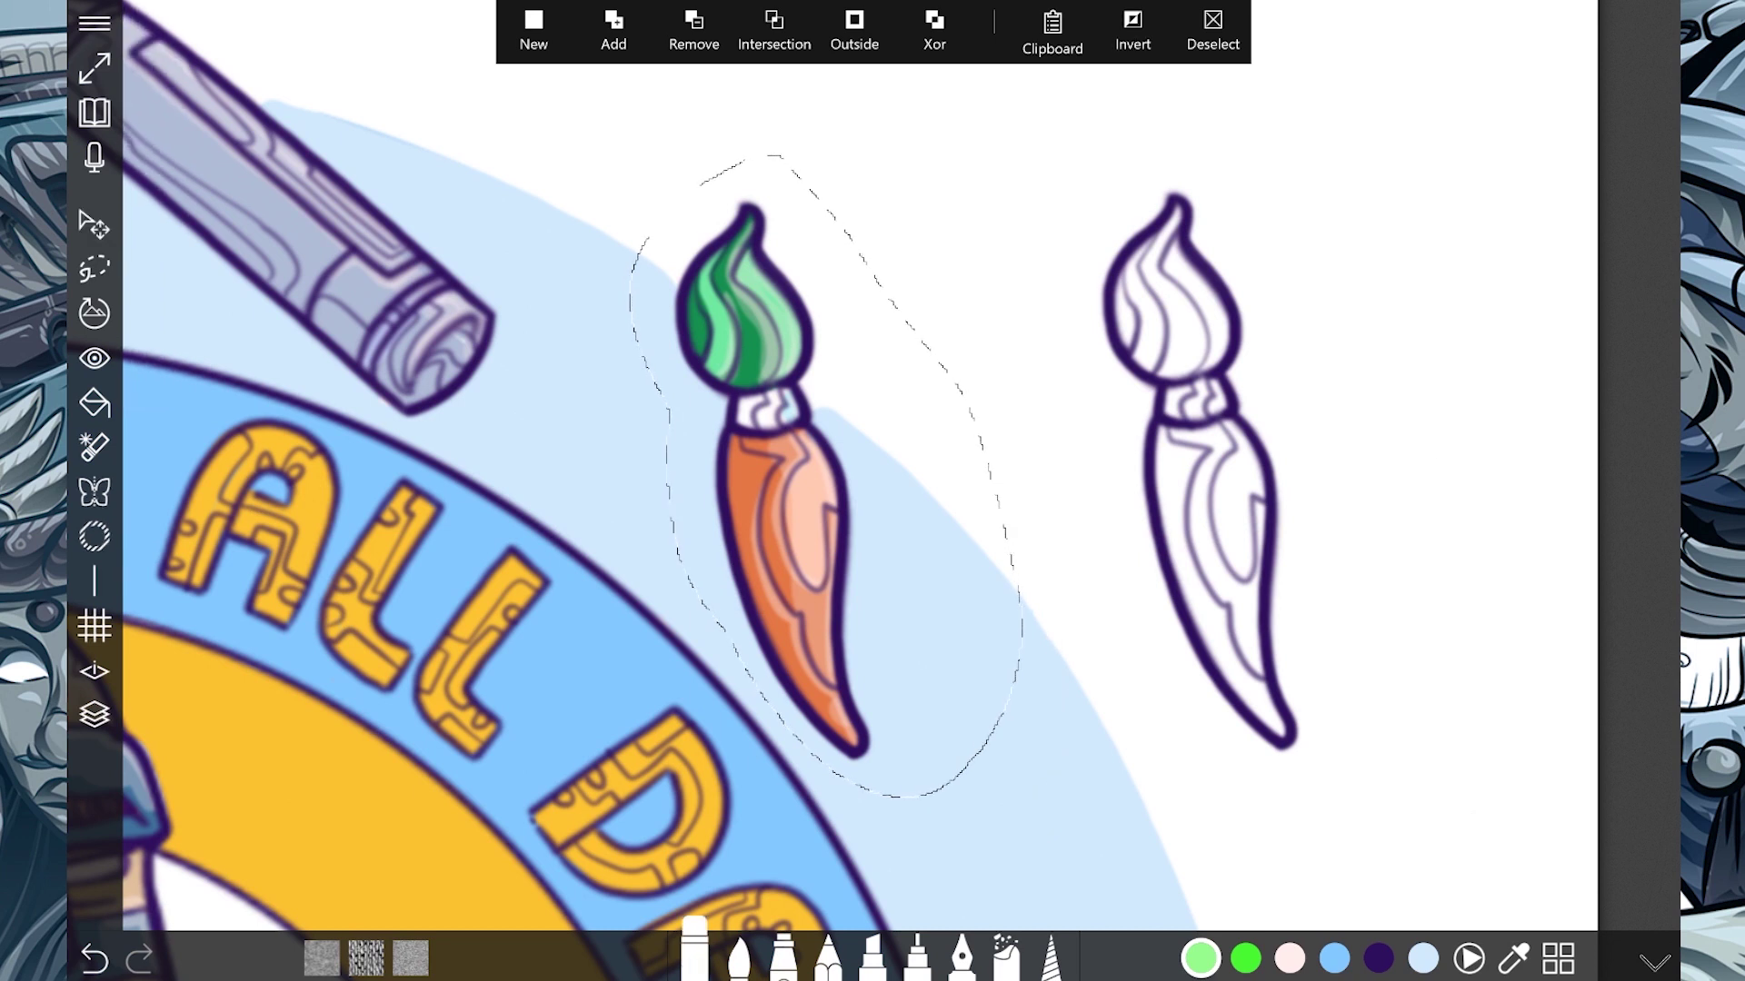
left_click(1212, 27)
left_click(93, 715)
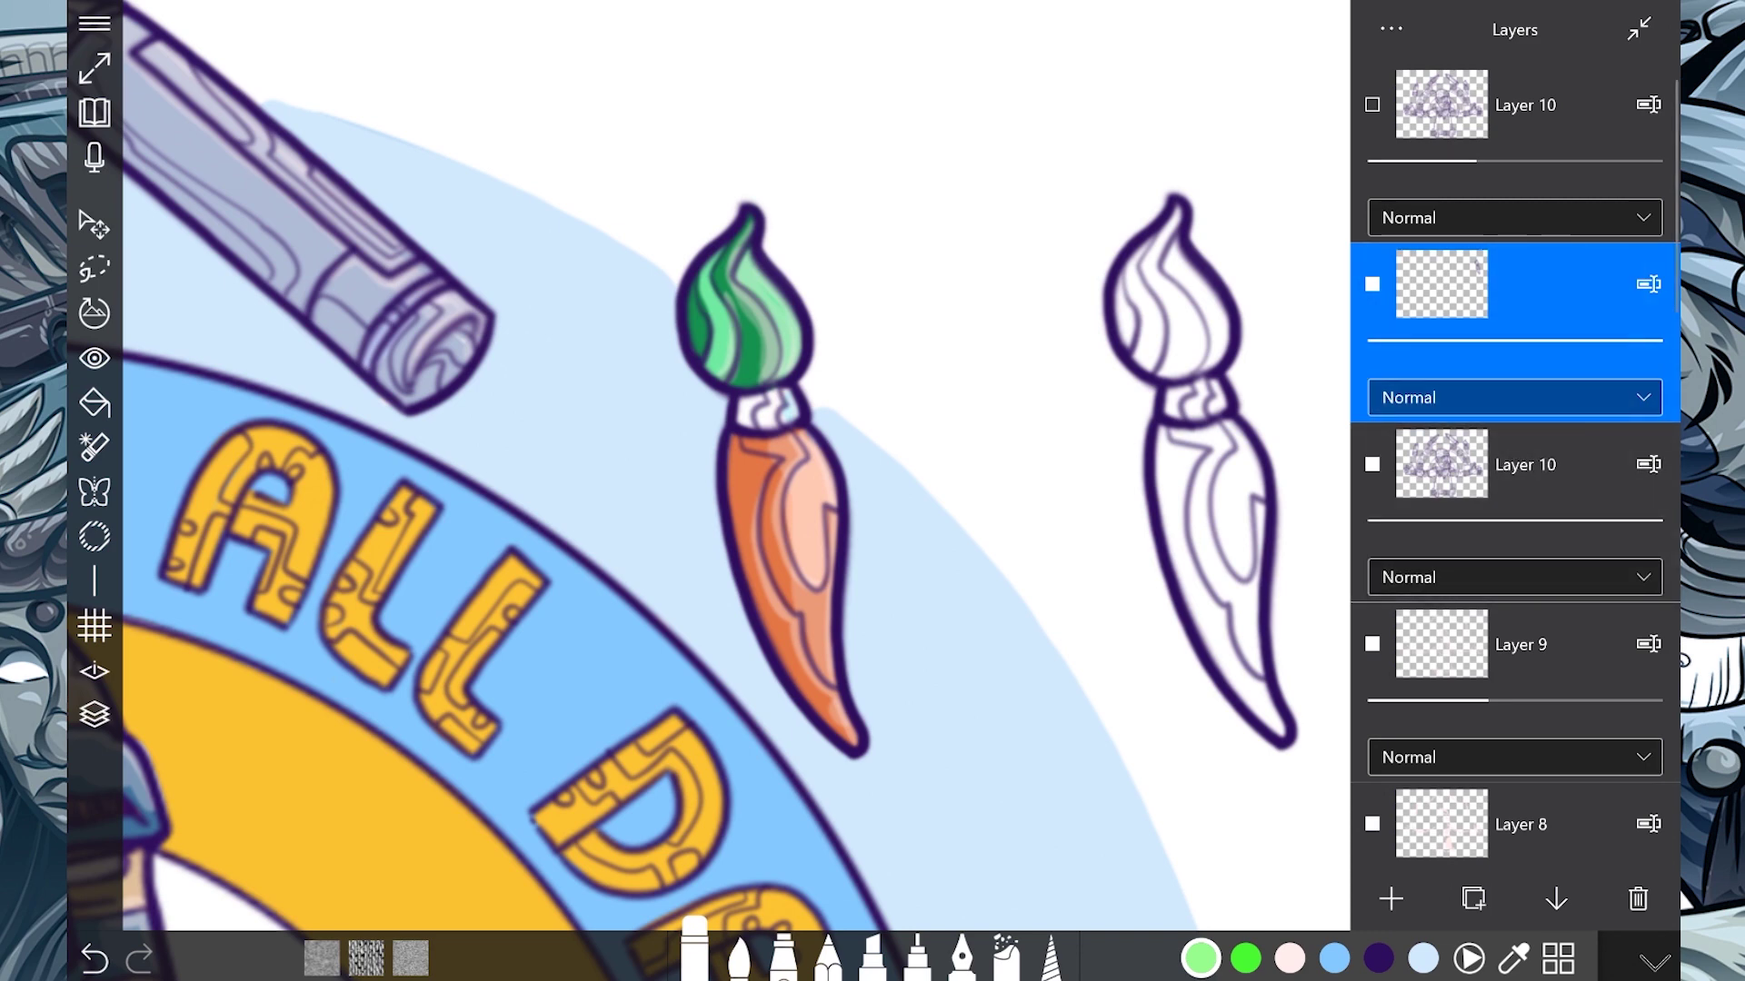
Step: Close the layers list and choose the freehand lasso selection tool
left_click(577, 506)
scroll(576, 506, "down", 5)
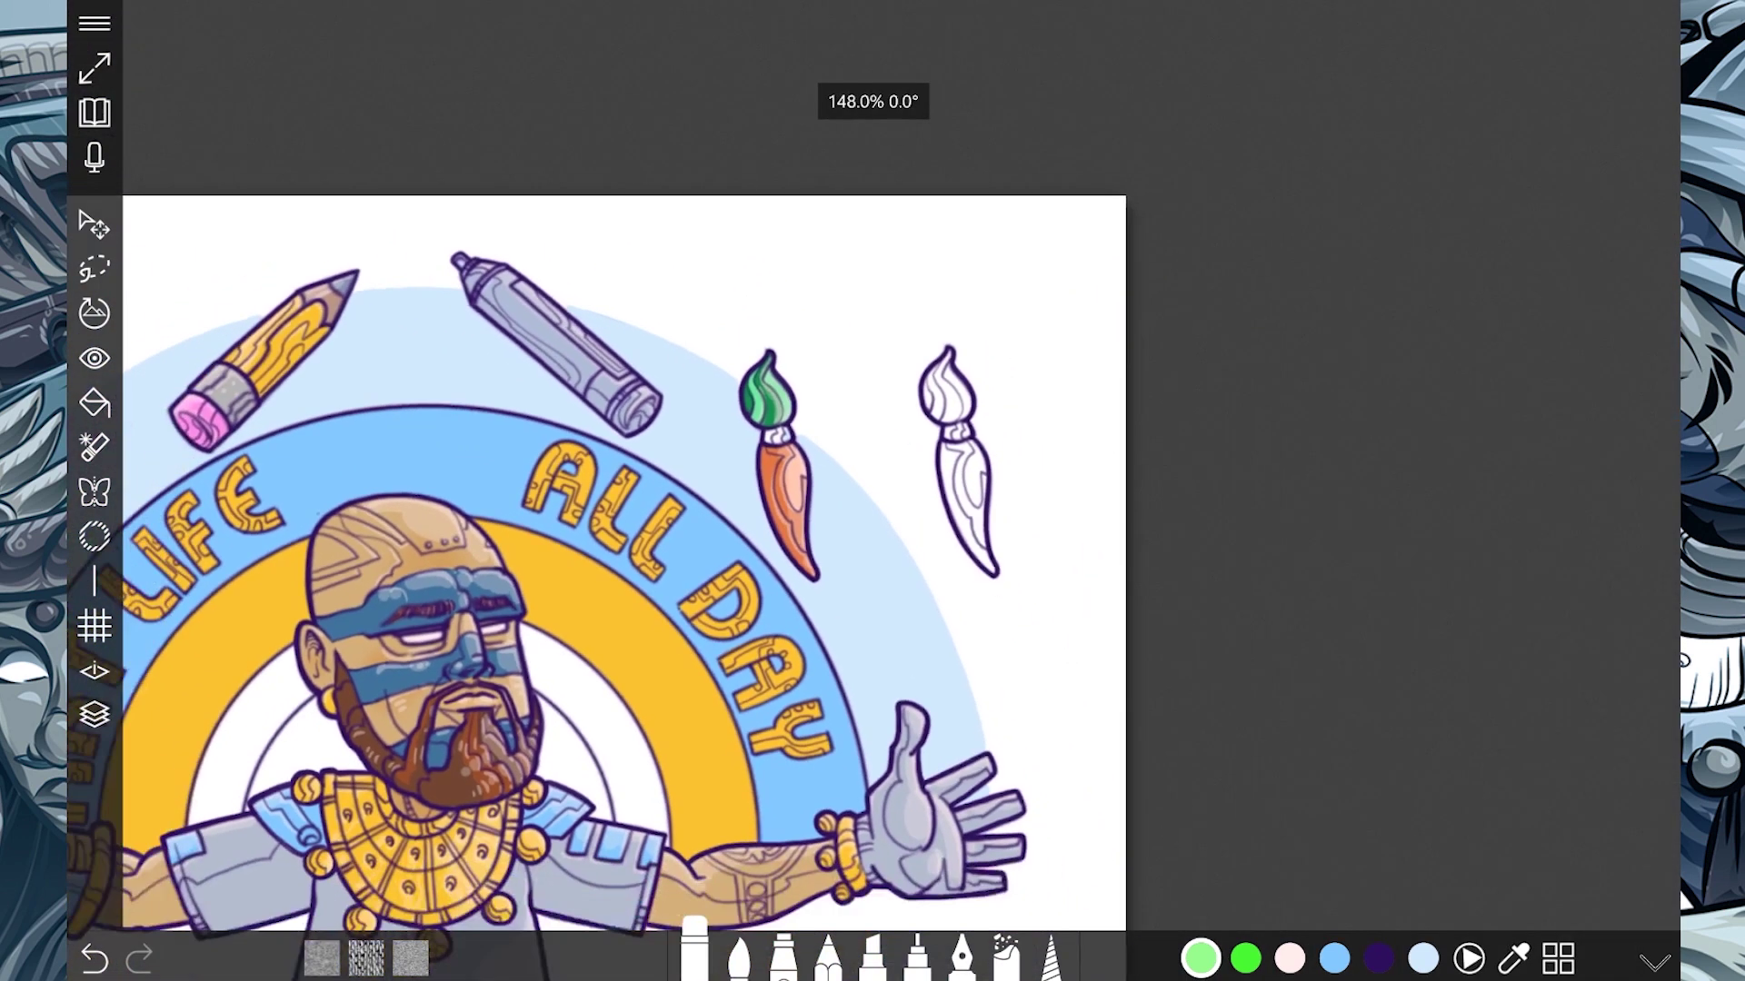
scroll(641, 519, "down", 2)
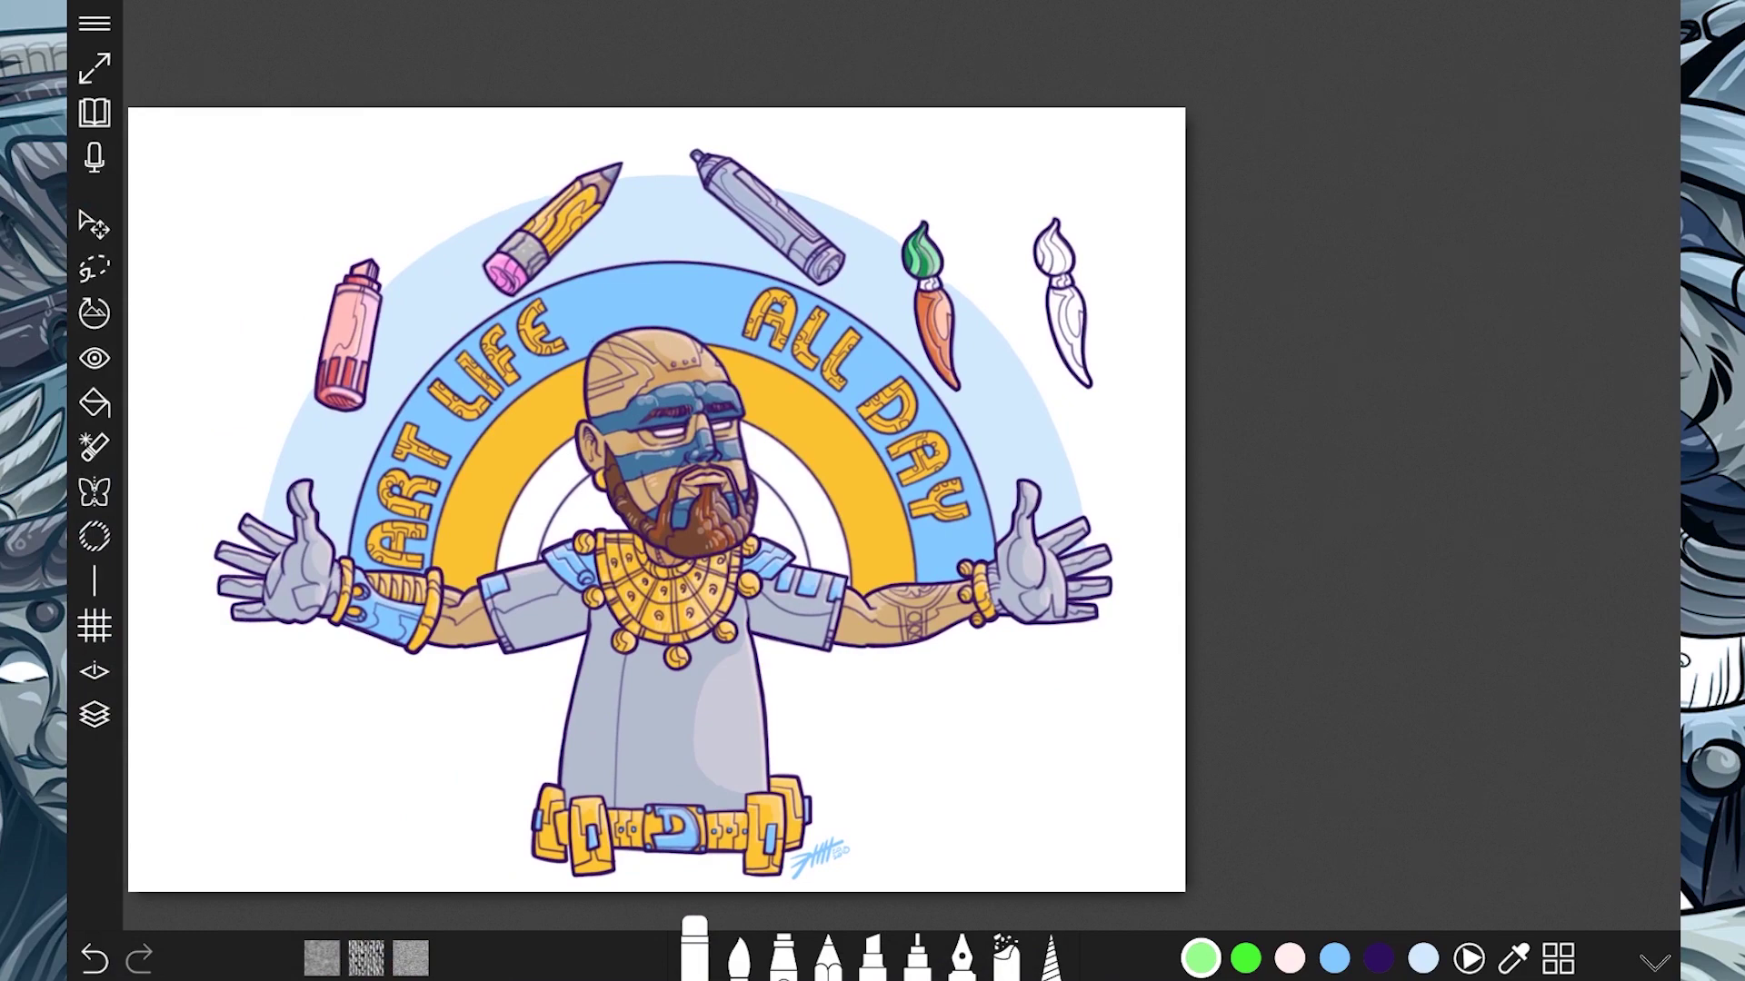
scroll(1108, 250, "up", 2)
scroll(1108, 250, "up", 2)
scroll(1108, 249, "up", 2)
scroll(1108, 250, "up", 2)
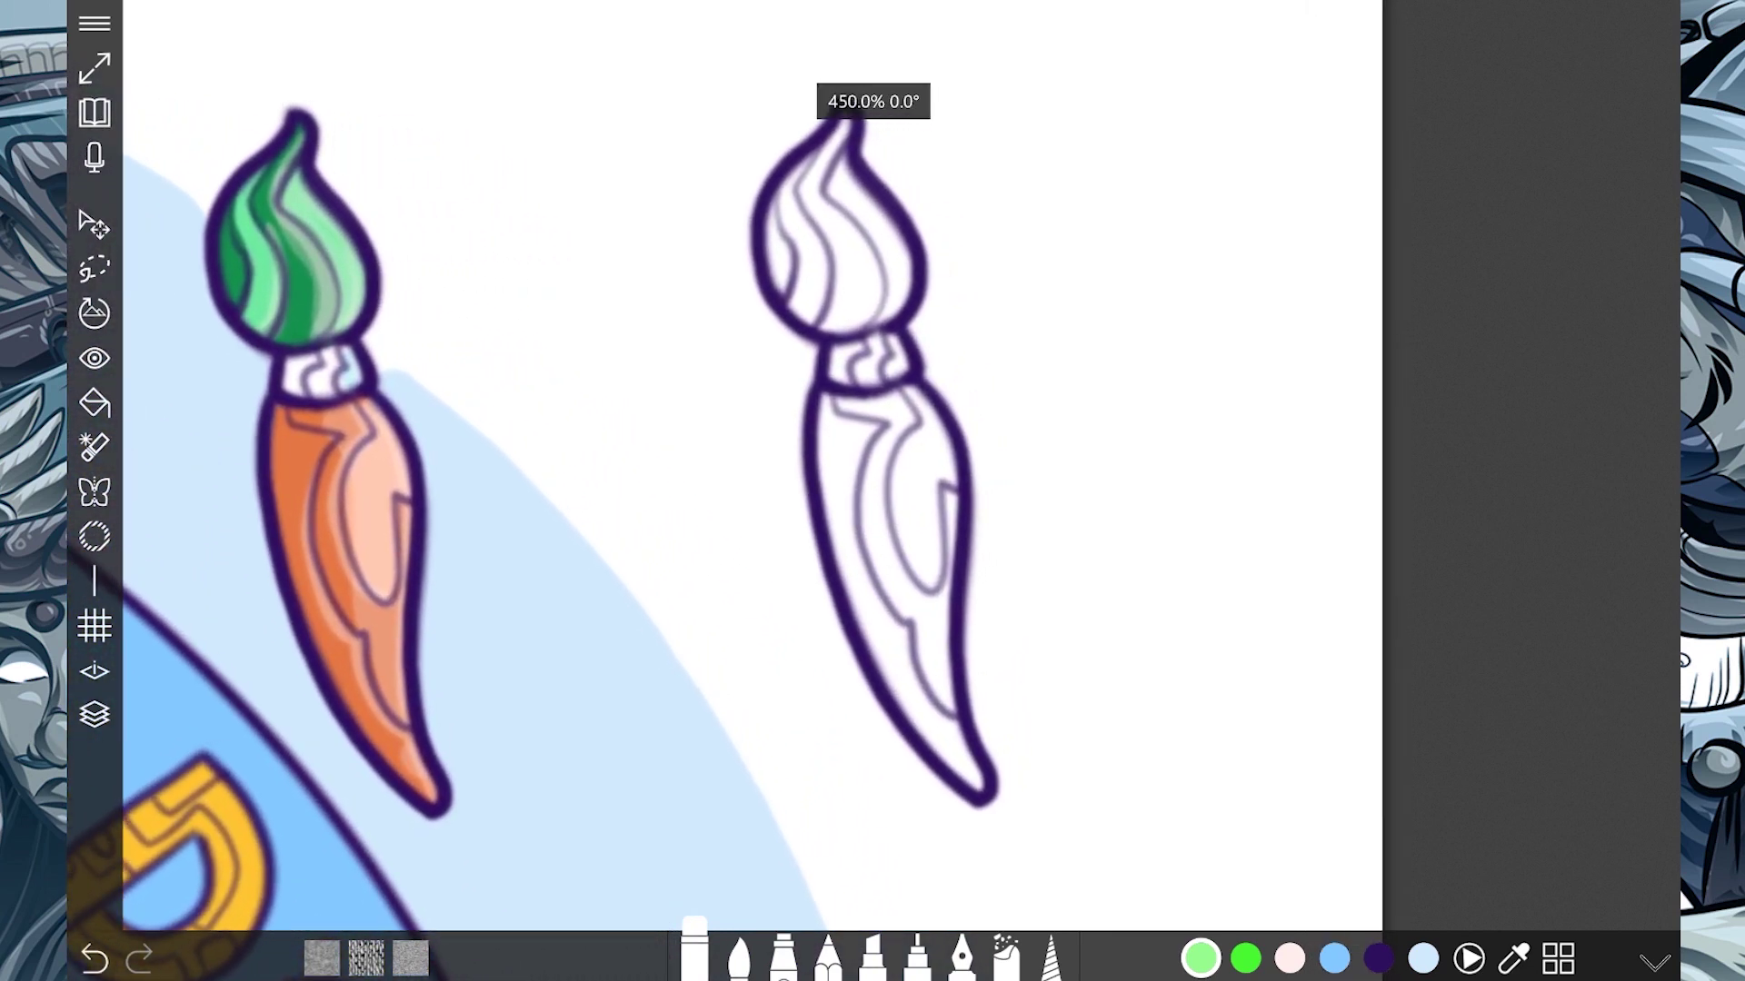
scroll(873, 491, "up", 1)
left_click(94, 267)
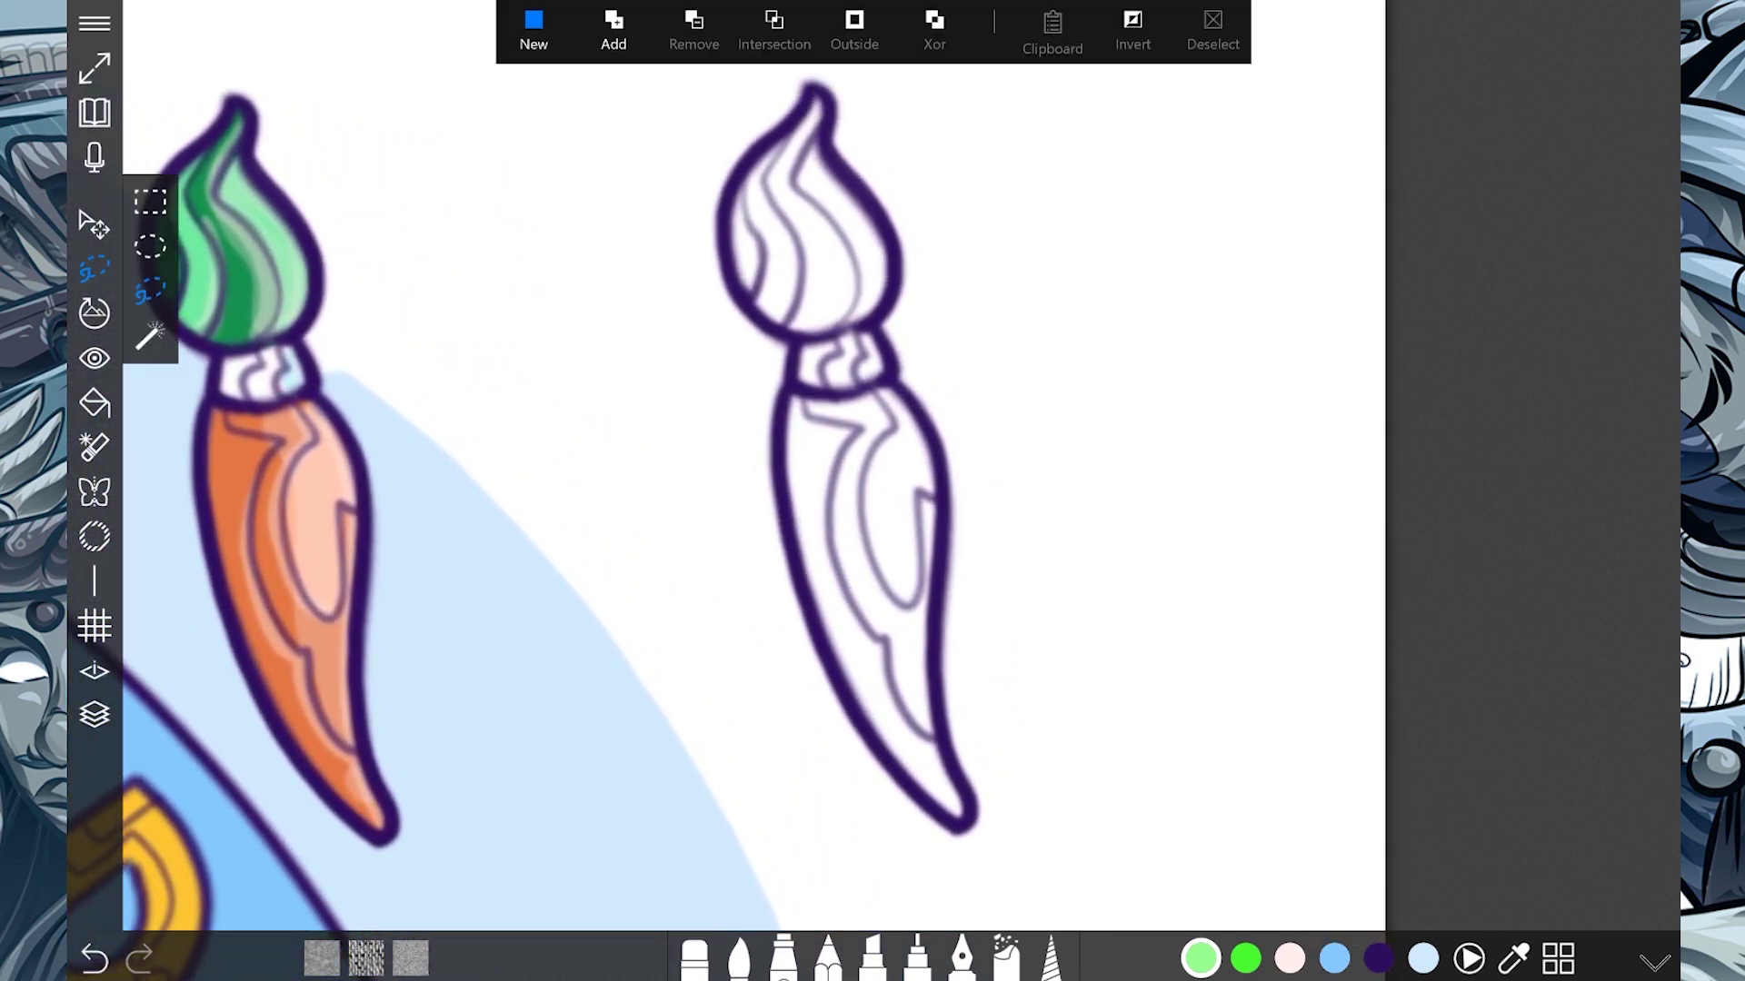
scroll(1007, 612, "up", 1)
scroll(993, 623, "up", 1)
scroll(954, 654, "up", 1)
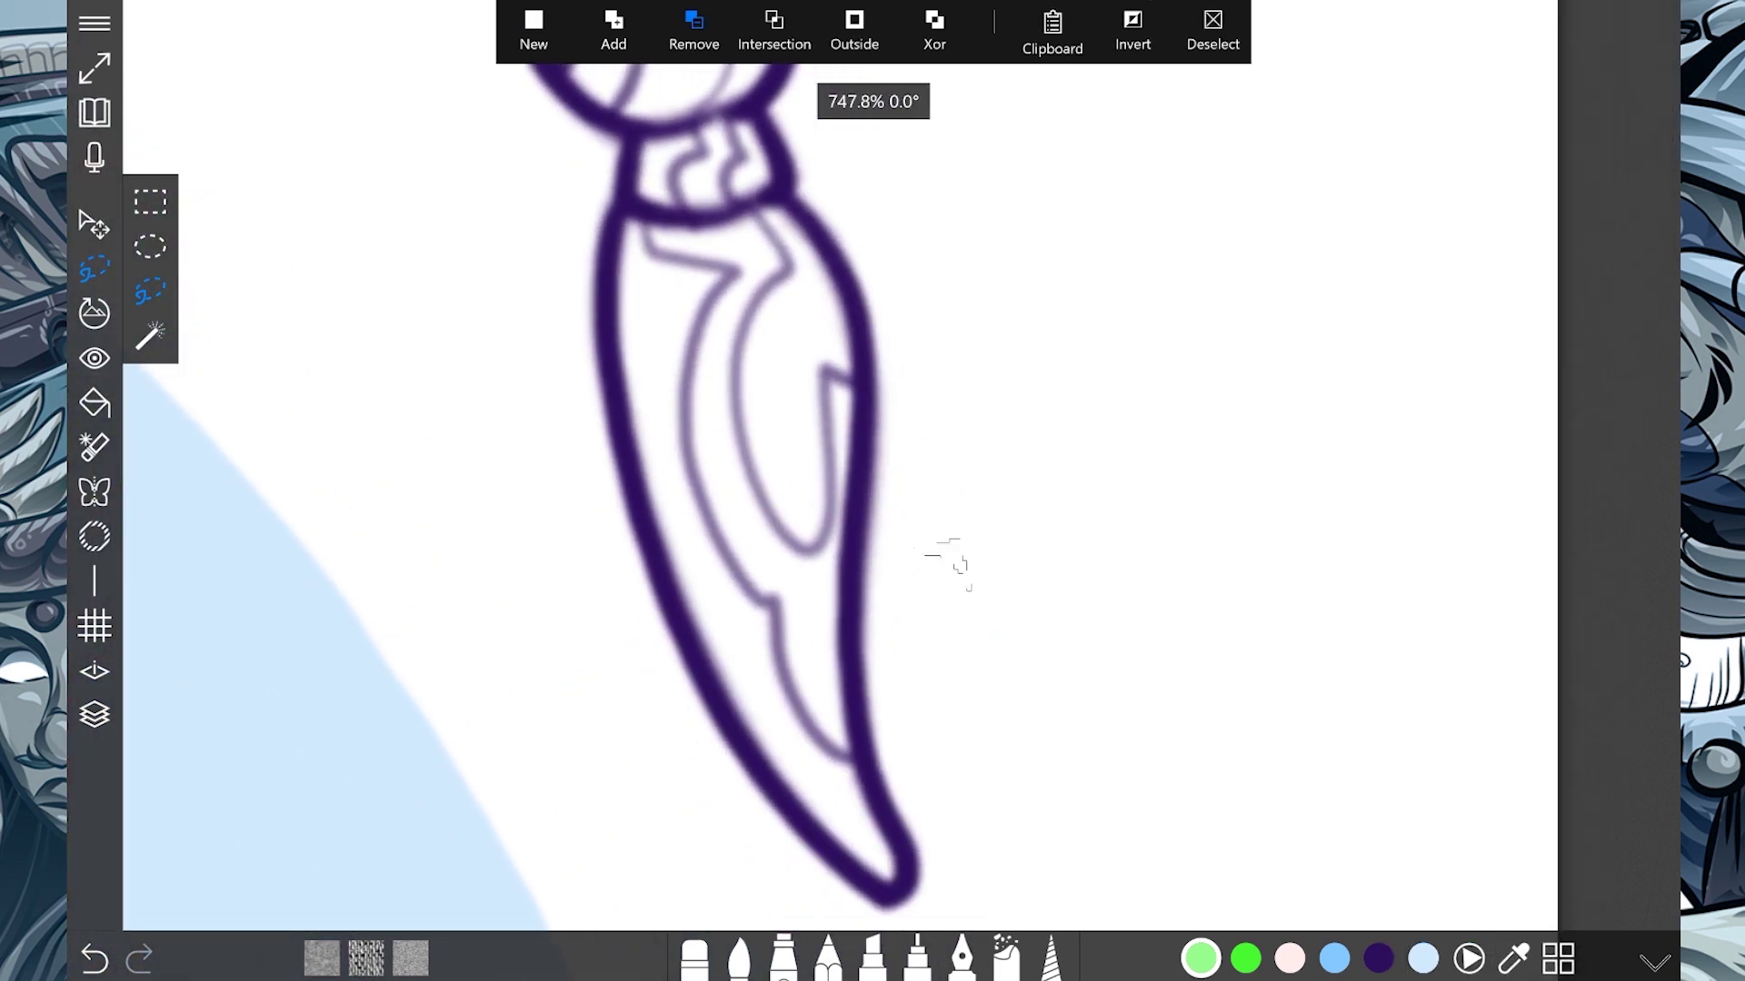
scroll(941, 551, "up", 1)
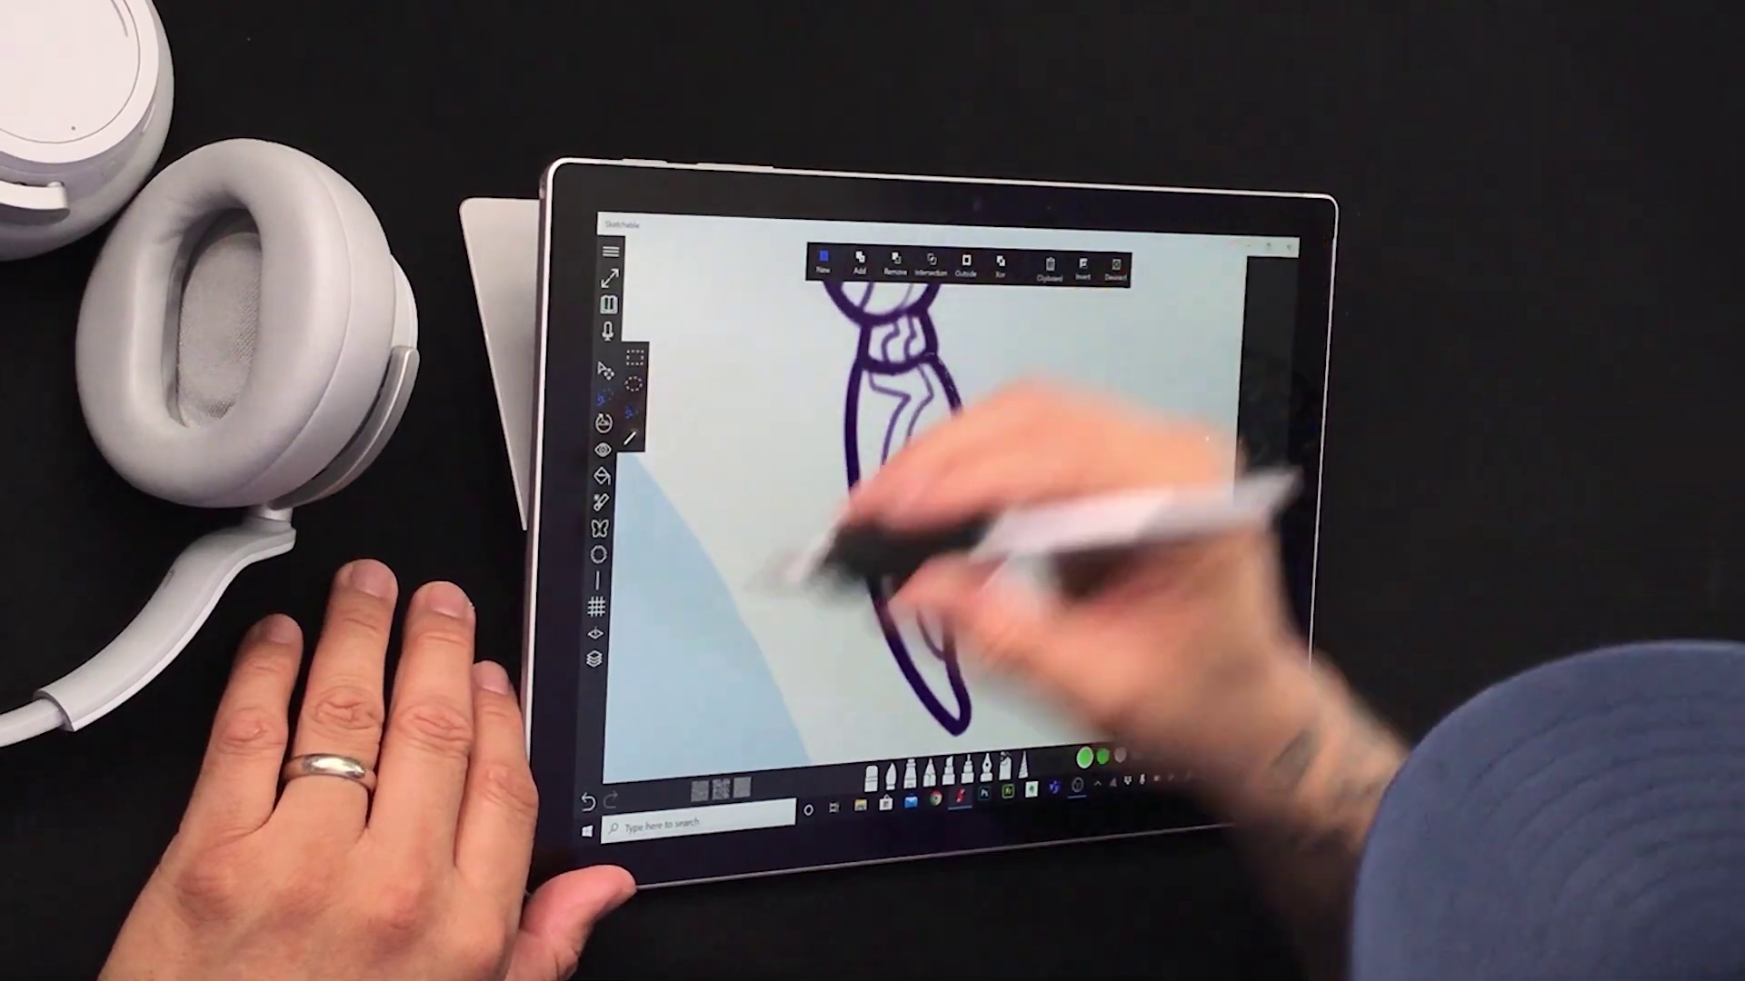
Step: Add a new empty layer on the copied paintbrush's layer for colouring it
left_click_drag(1302, 477, 1268, 490)
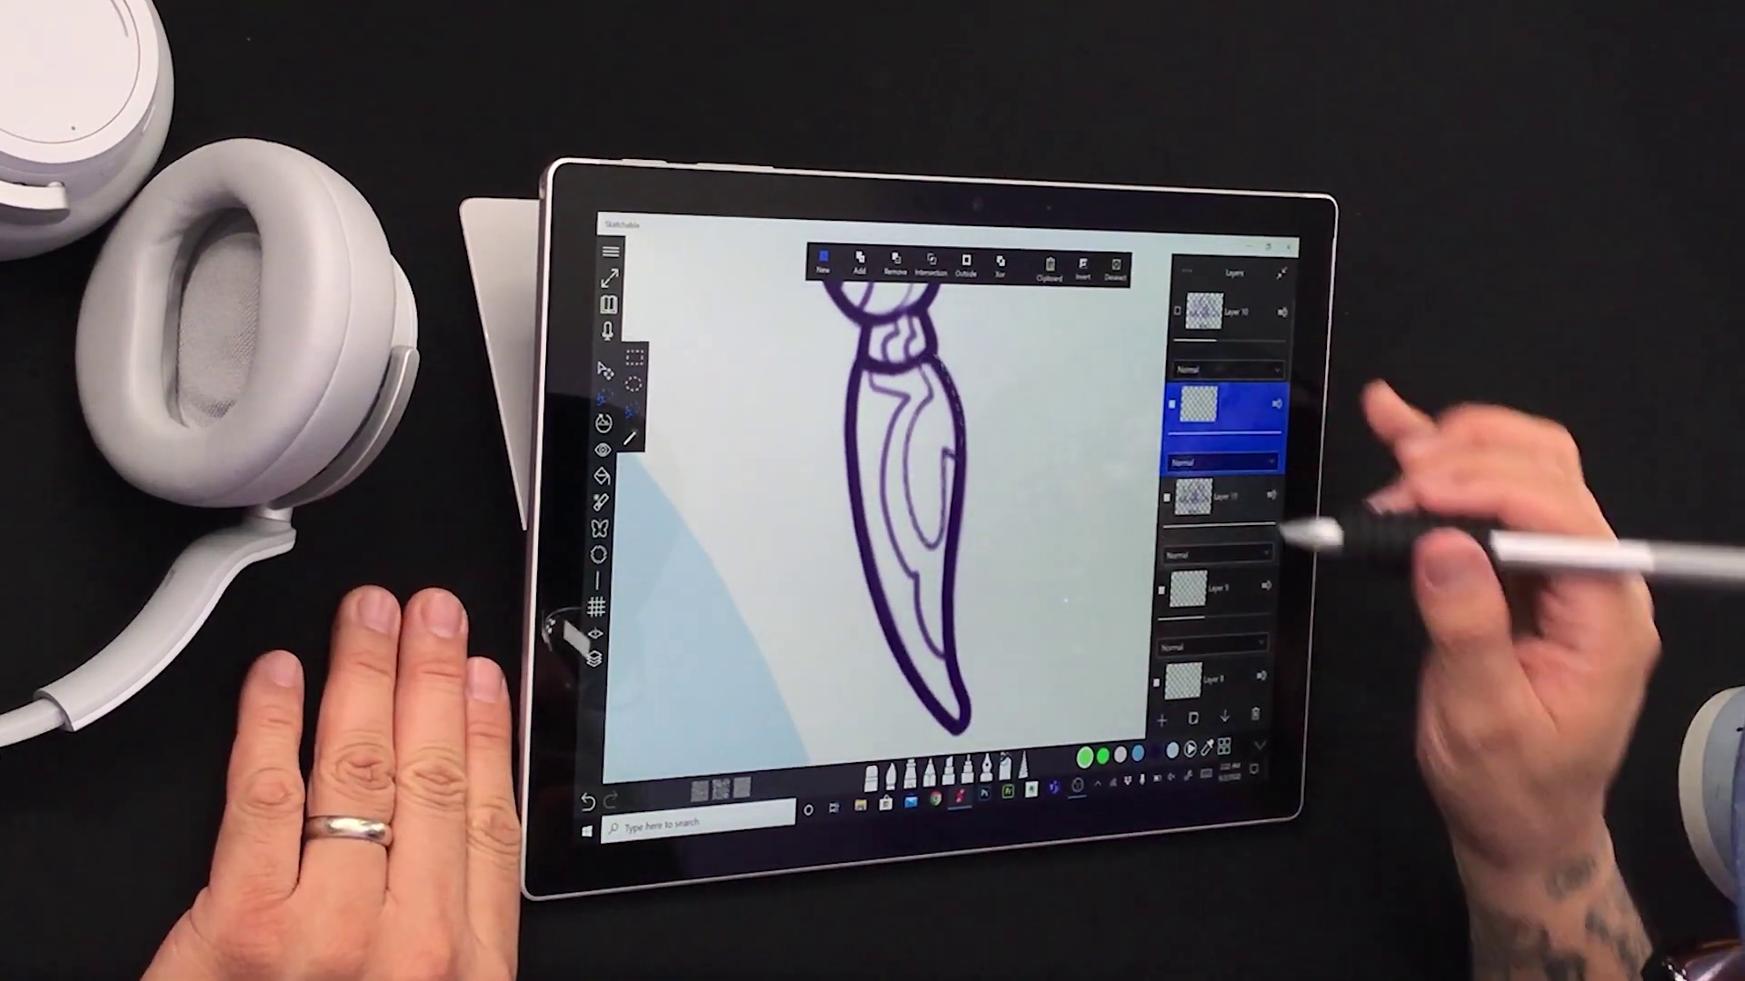
left_click(1221, 497)
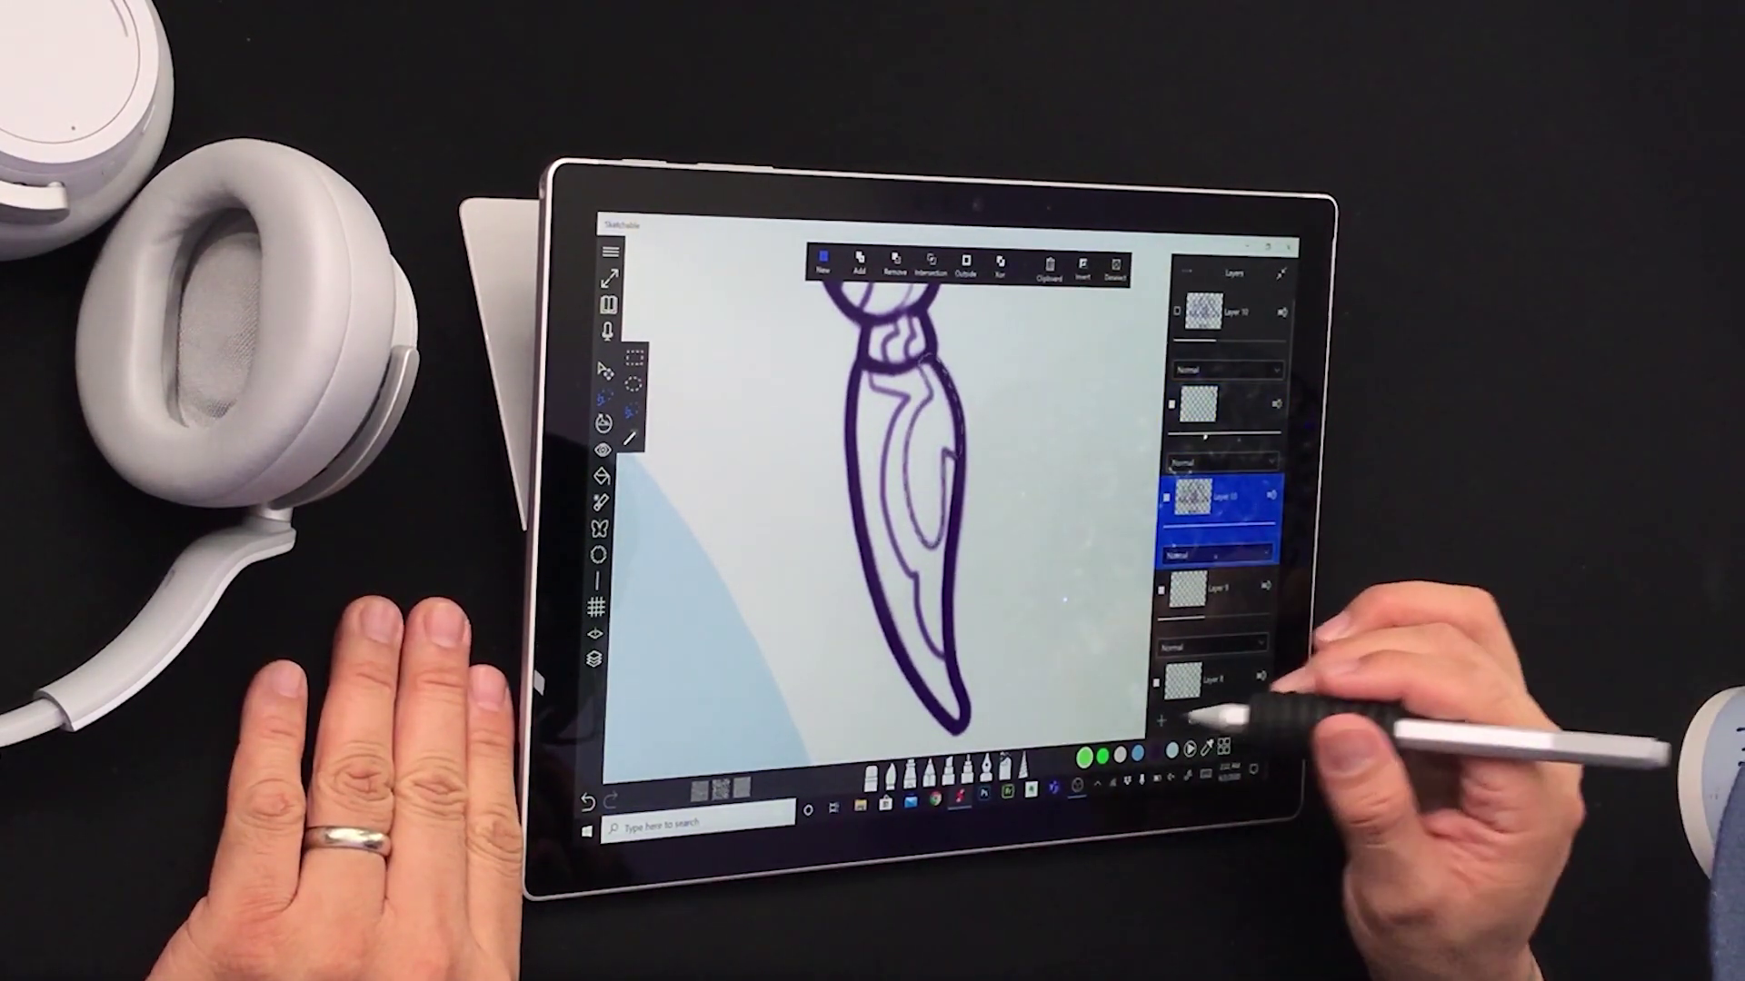
left_click(1193, 714)
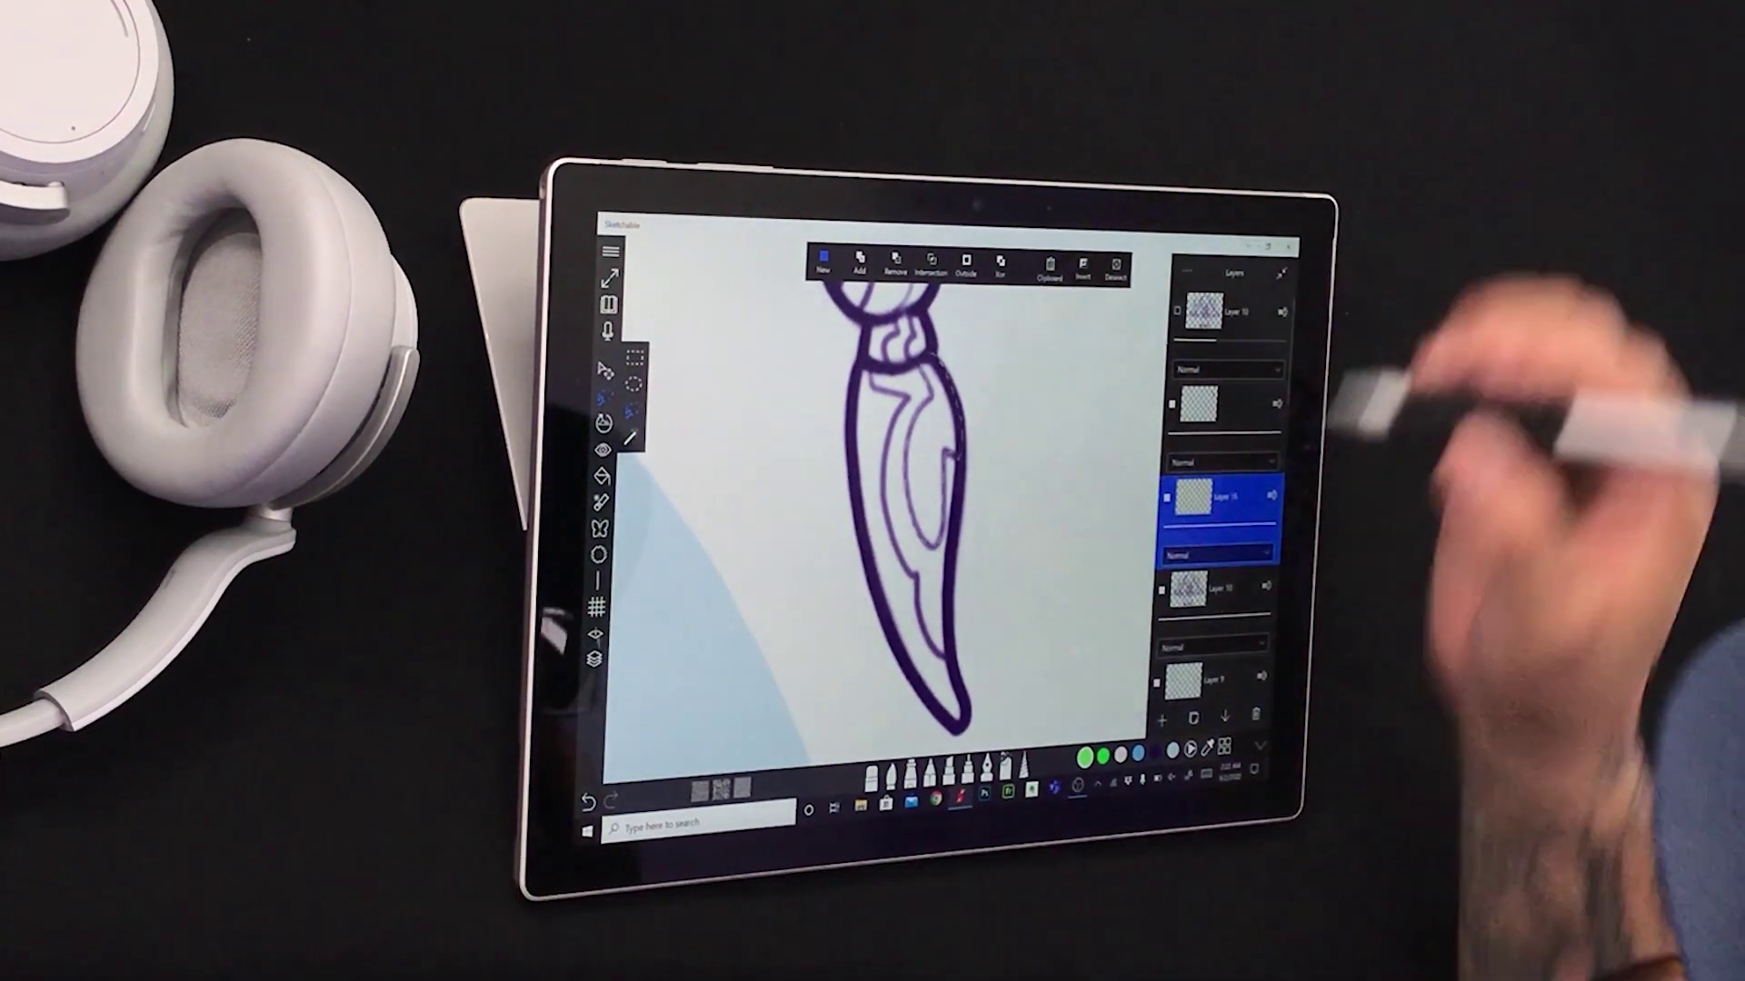
left_click(1132, 755)
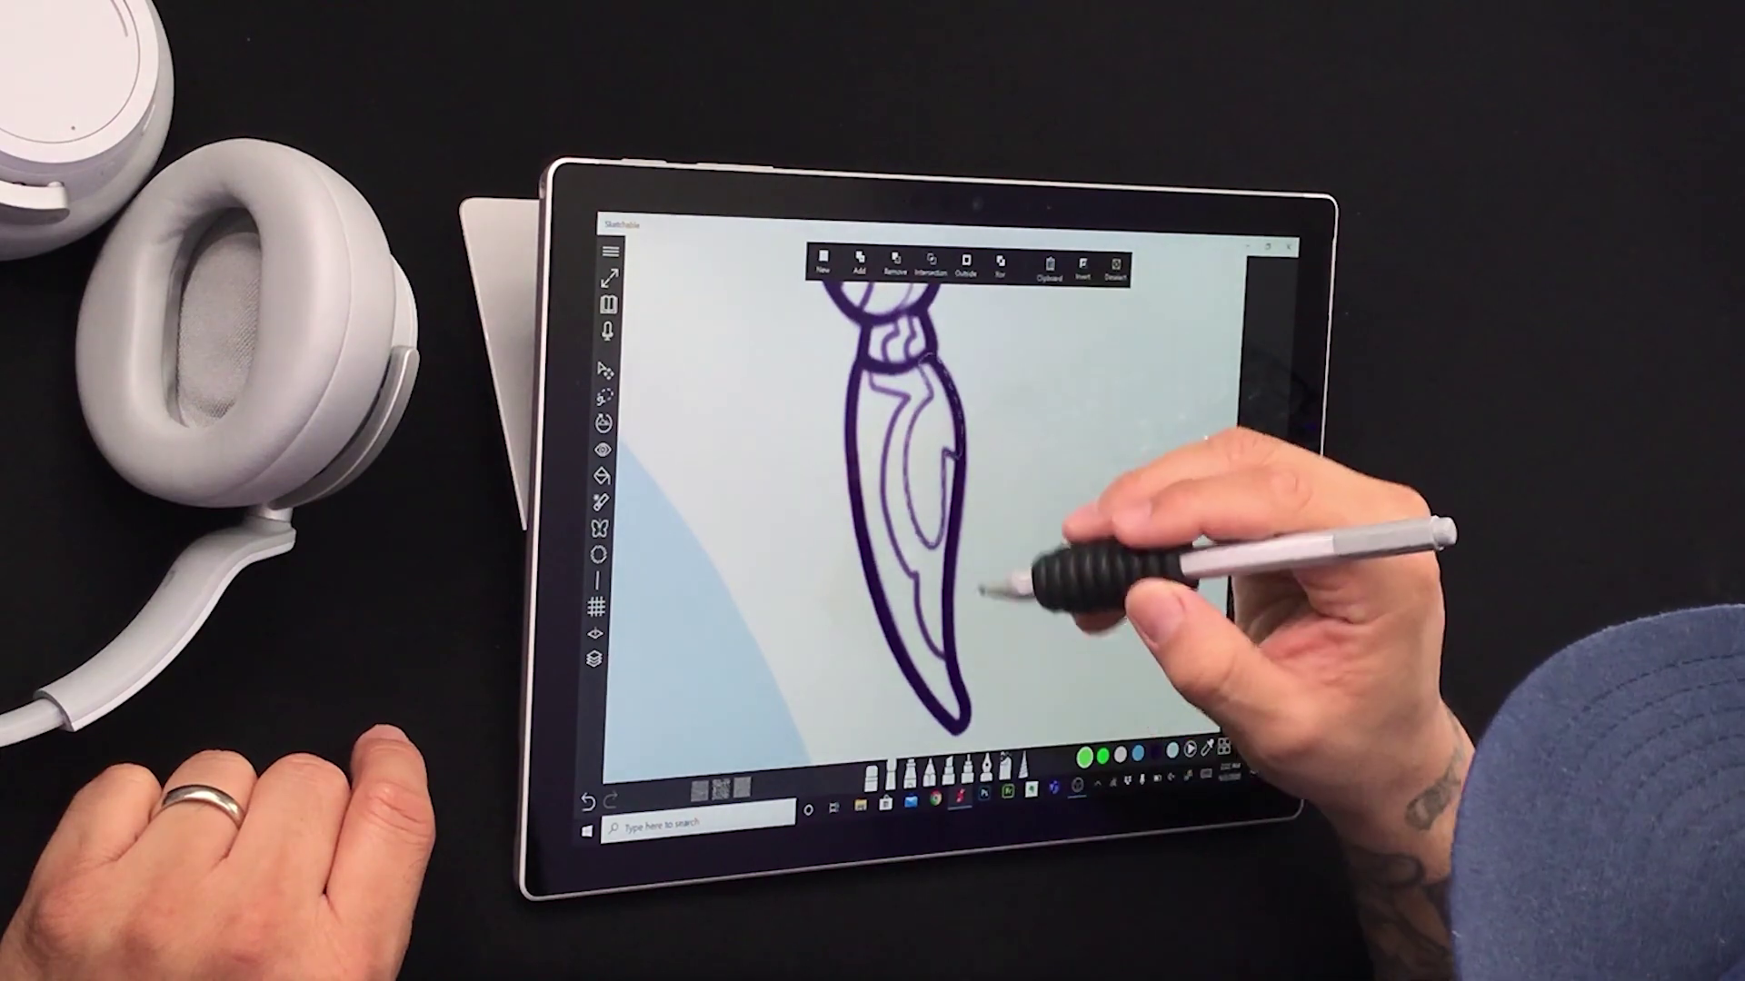
Step: Lasso-fill the inner handle shape with green, then pick purple as the paint colour
left_click_drag(927, 532, 920, 396)
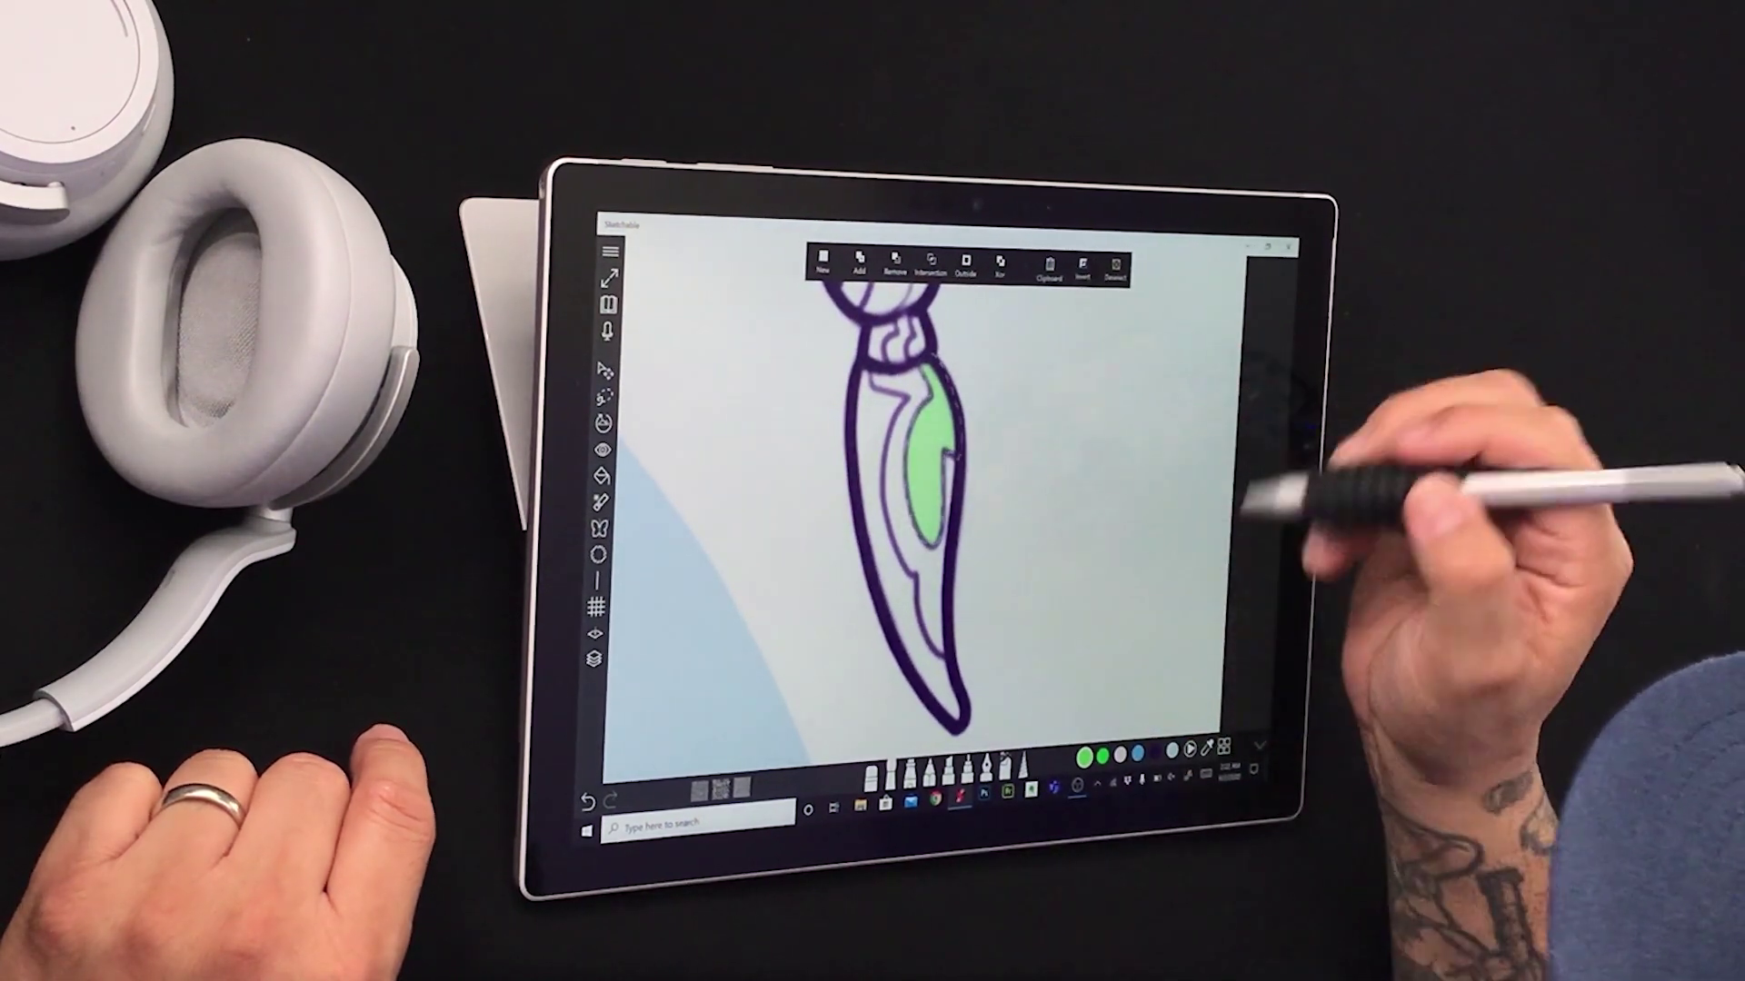
left_click(822, 261)
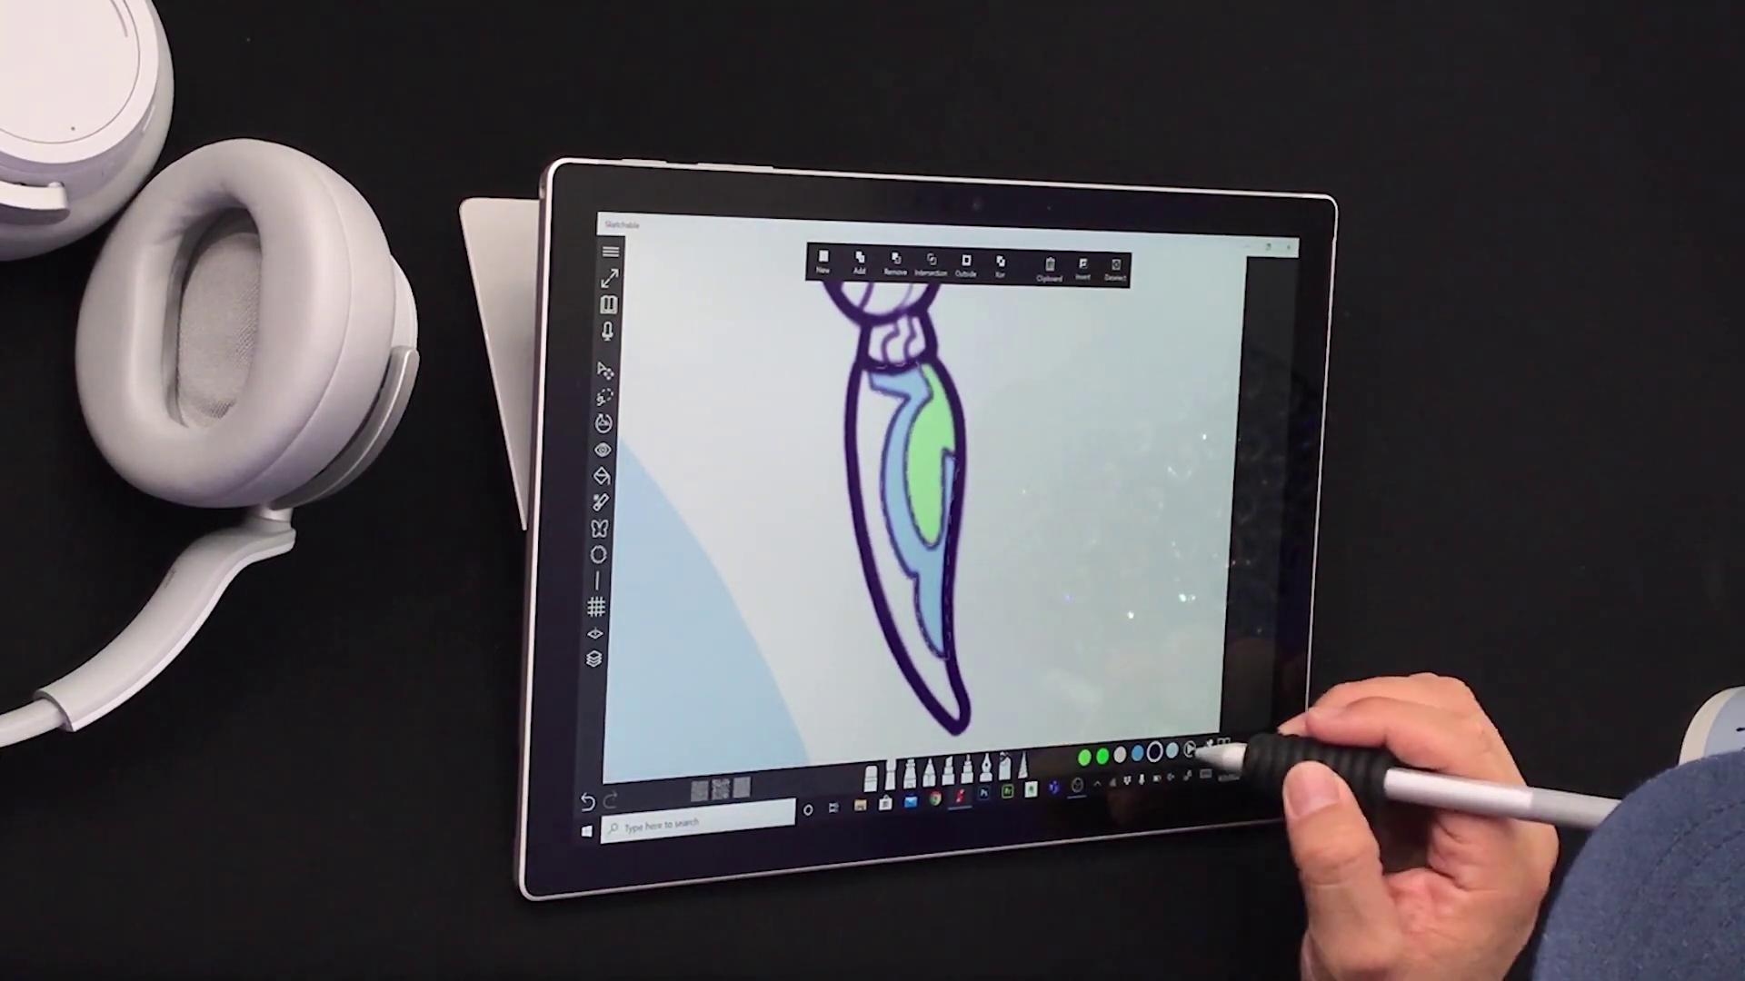
left_click(1194, 751)
left_click(1180, 589)
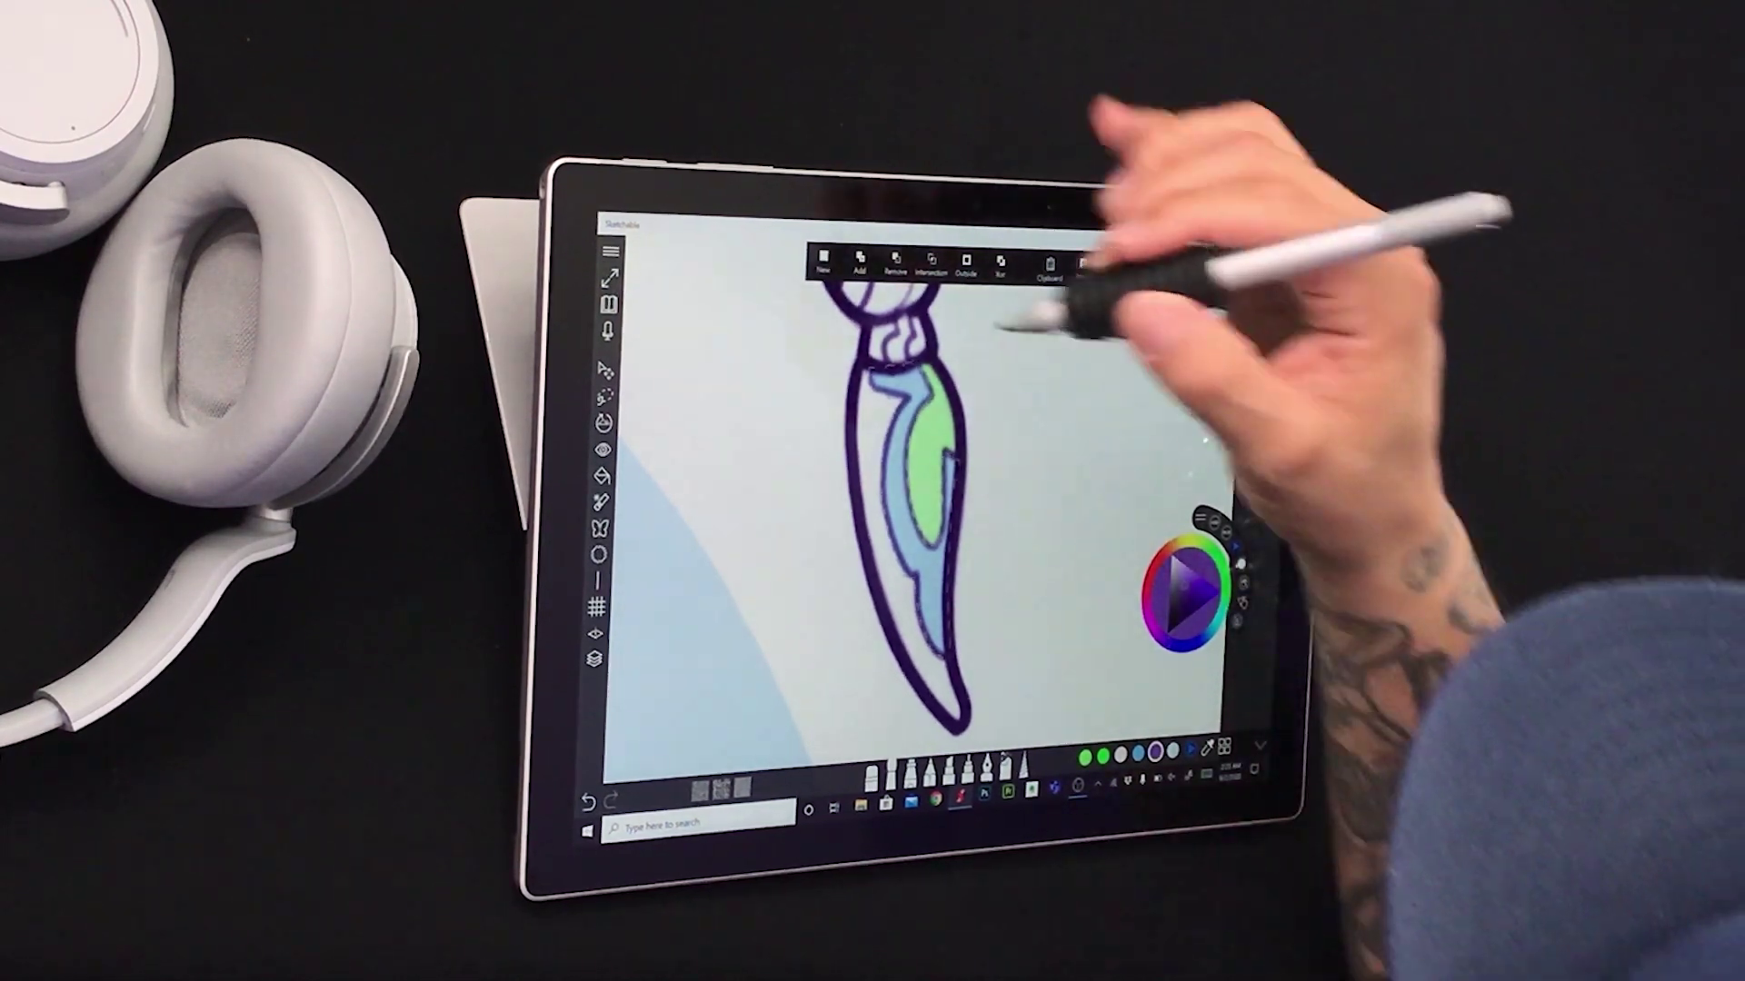
Step: Start a fresh additive lasso selection tracing the handle's outer shape
left_click(818, 260)
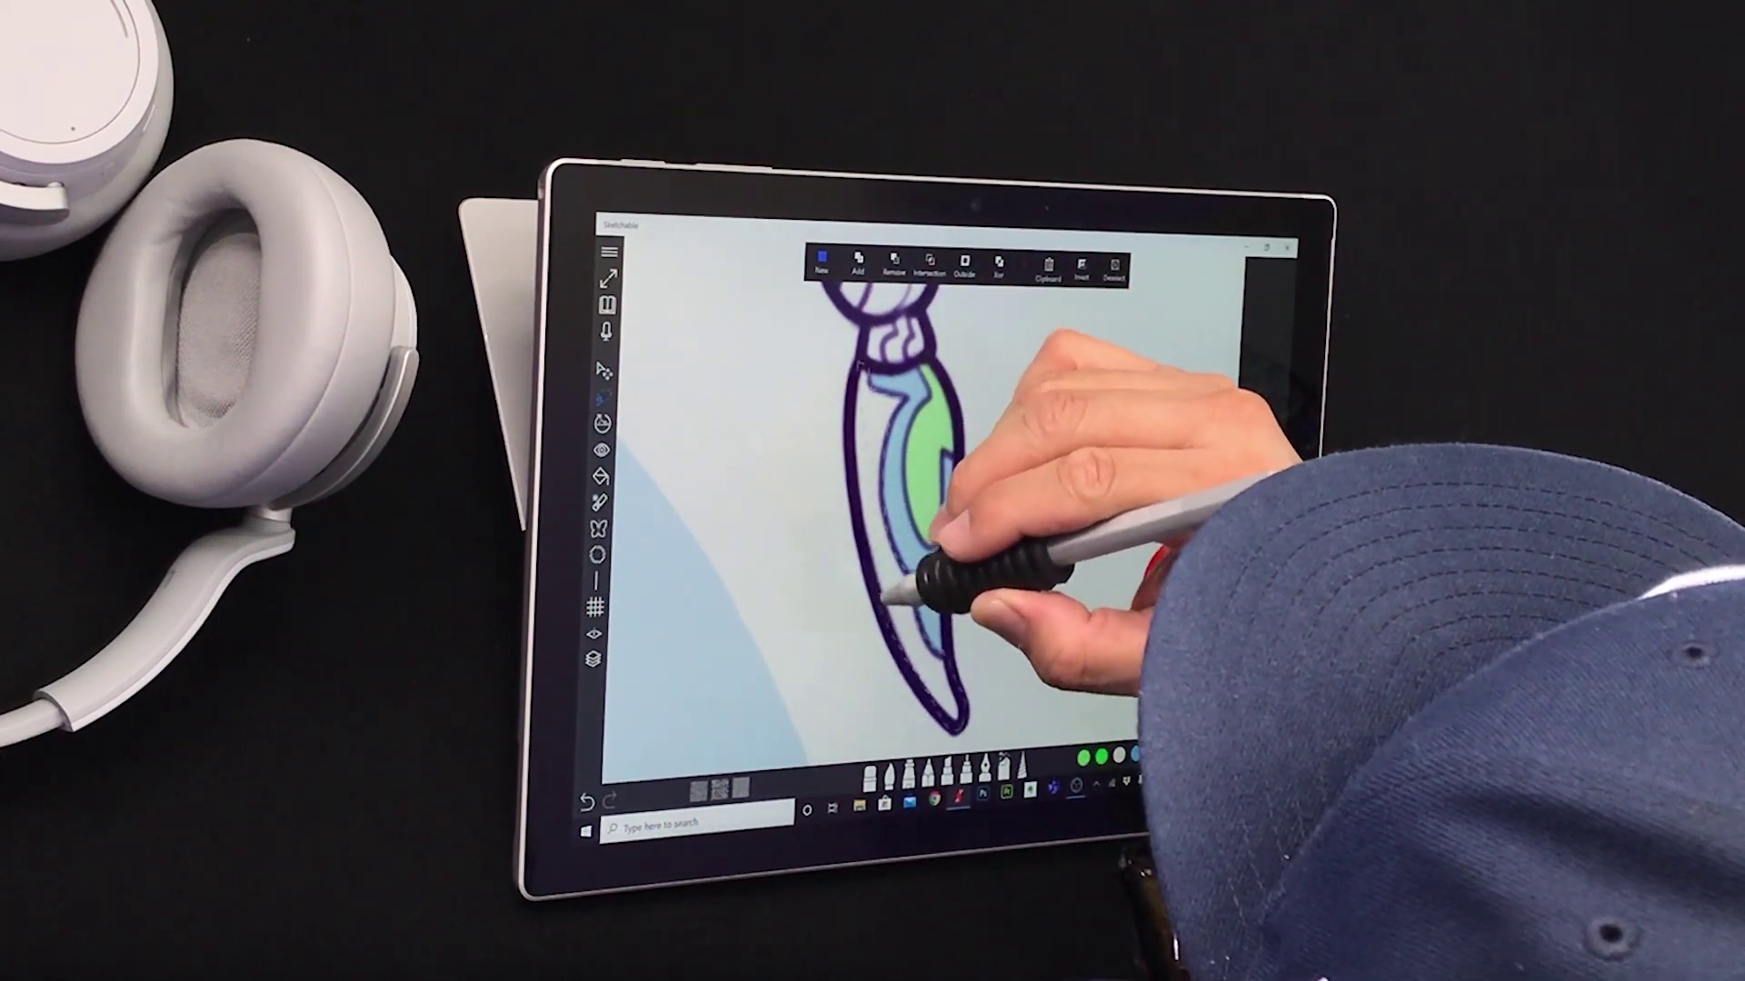
left_click(860, 260)
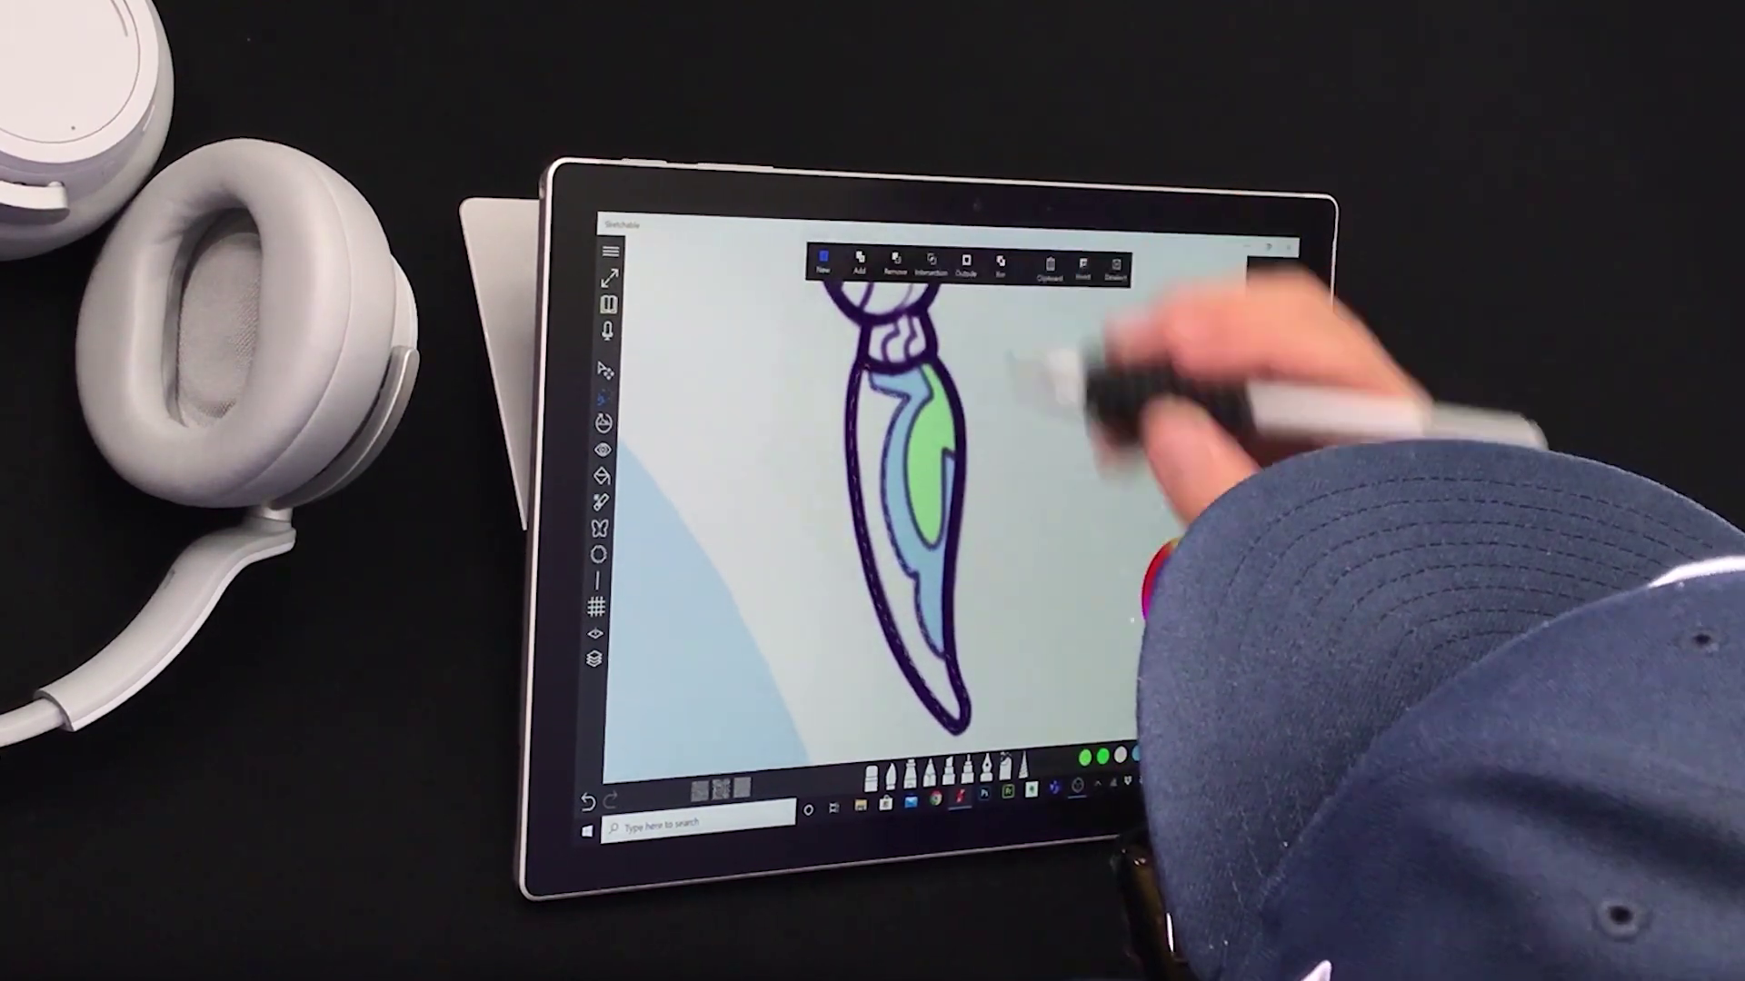
left_click_drag(903, 655, 935, 696)
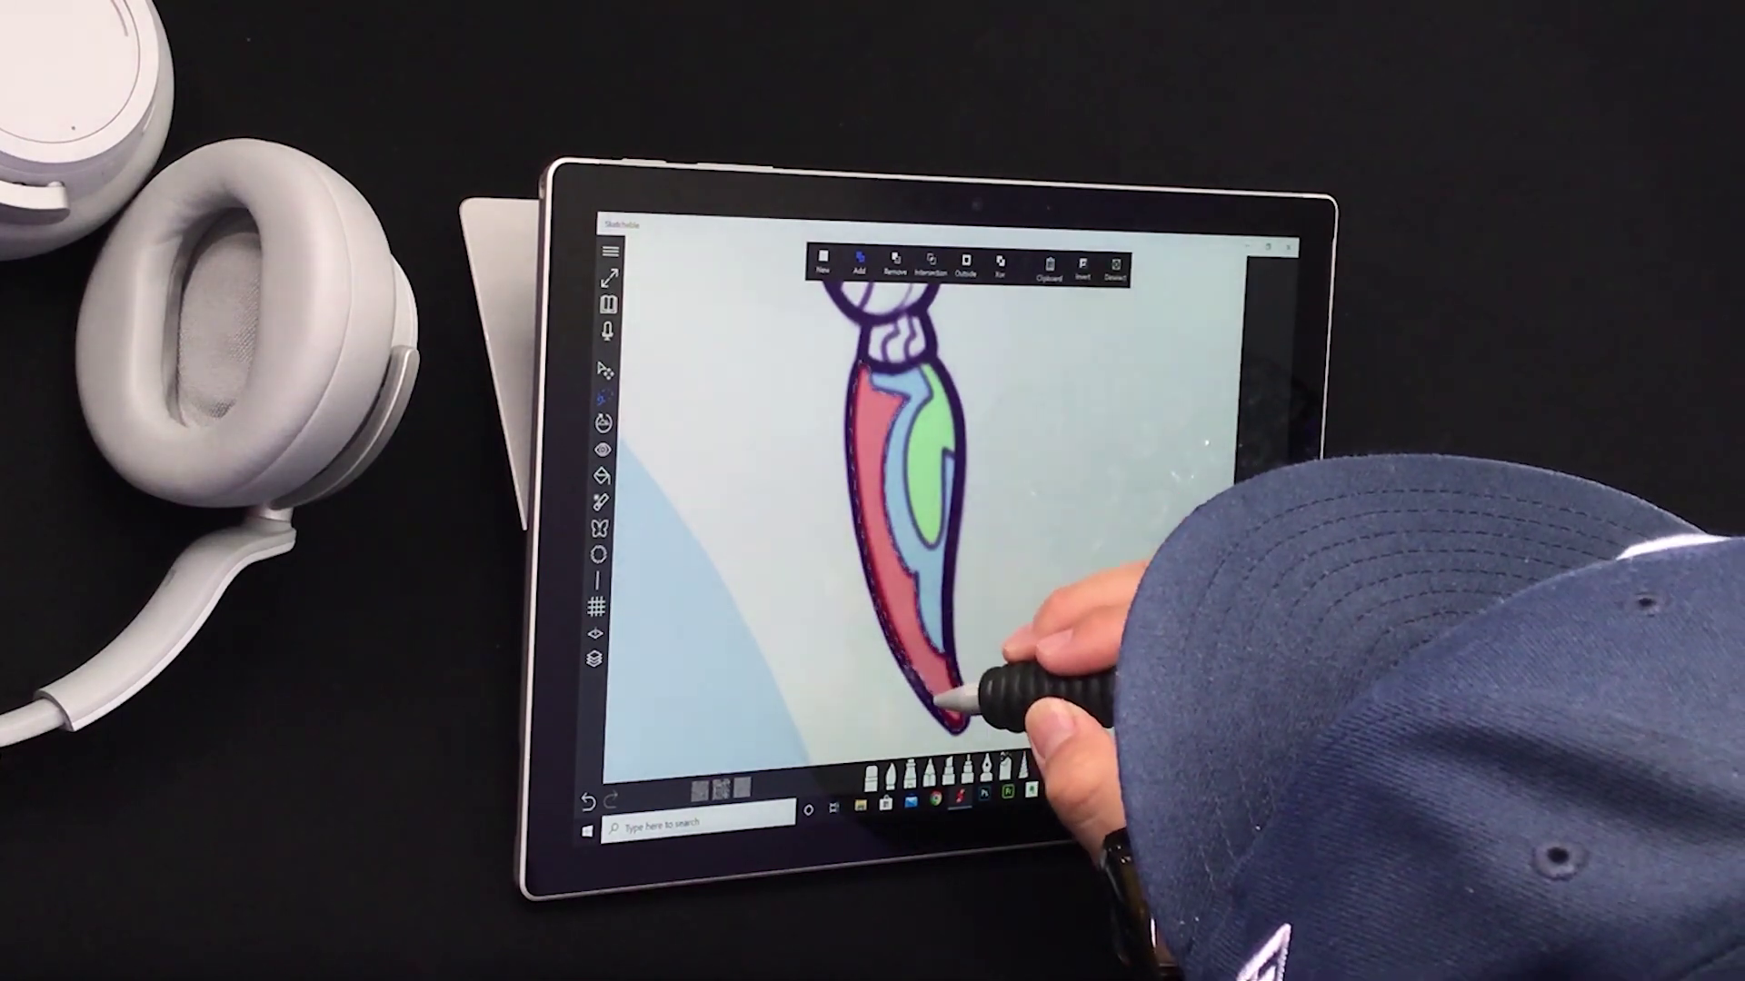